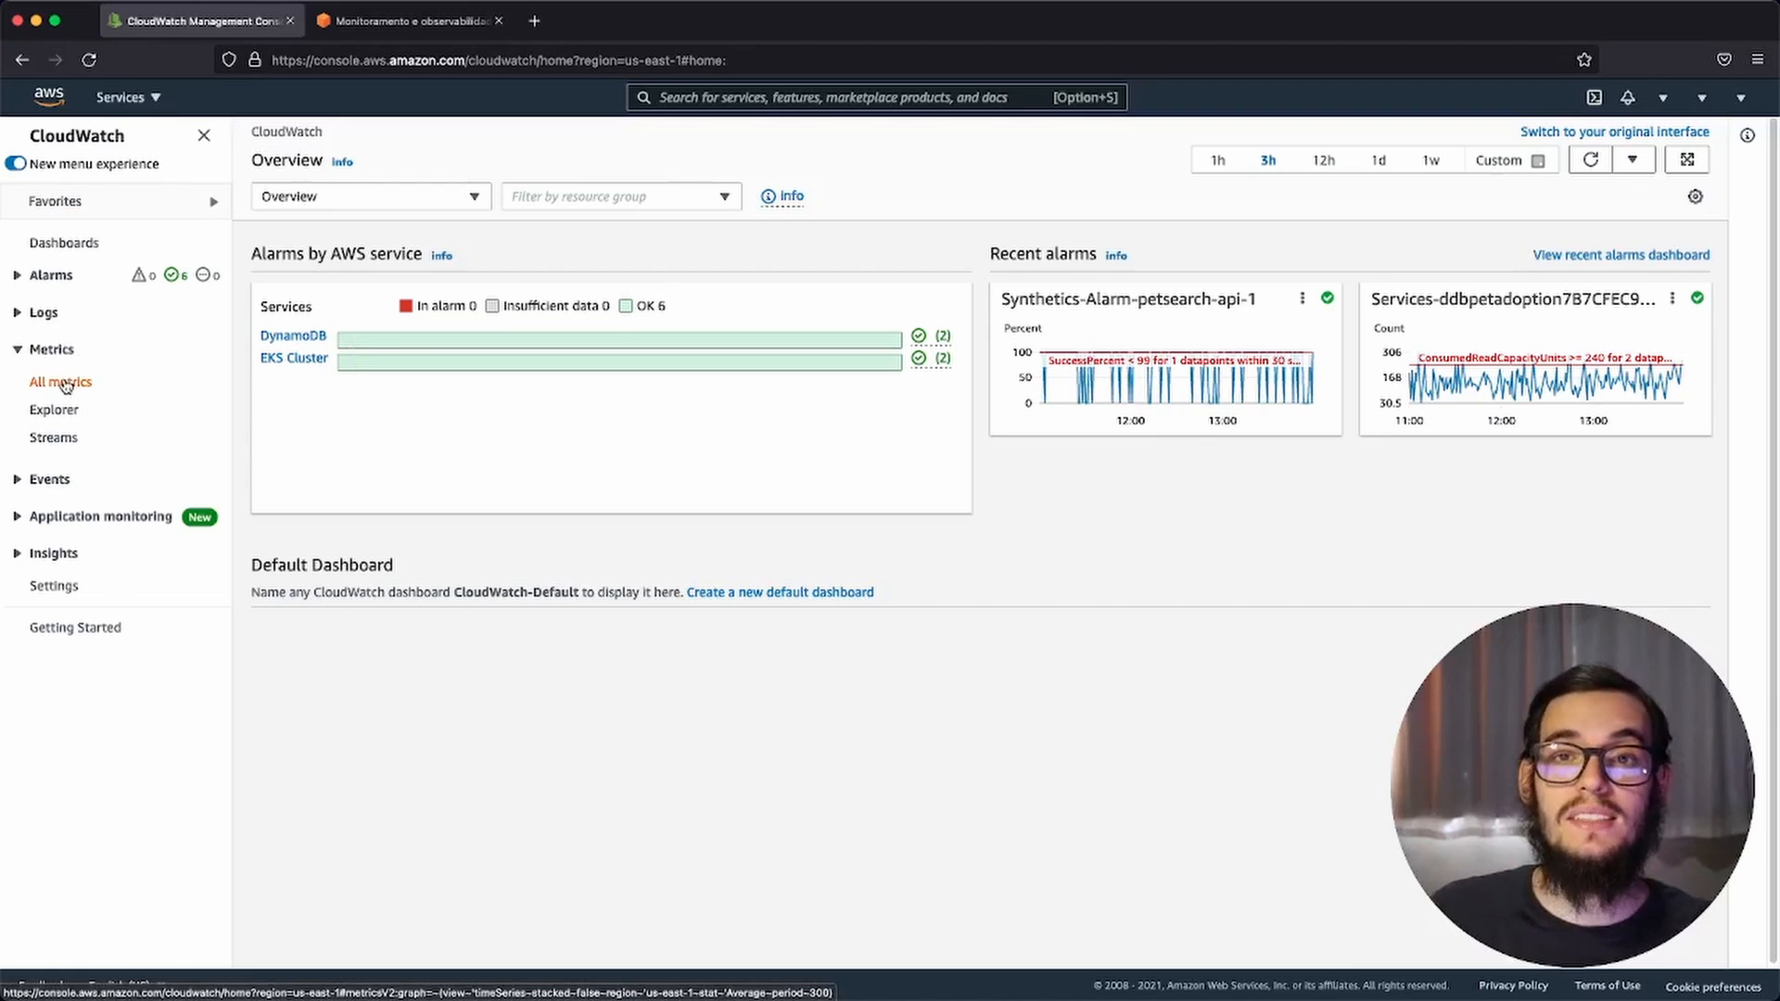
Step: Graph the petsite-deployment pod_cpu_utilization metric from ContainerInsights' ClusterName, Namespace, PodName dimension and open its graphed metrics
{"action": "left_click", "coordinate": [64, 386]}
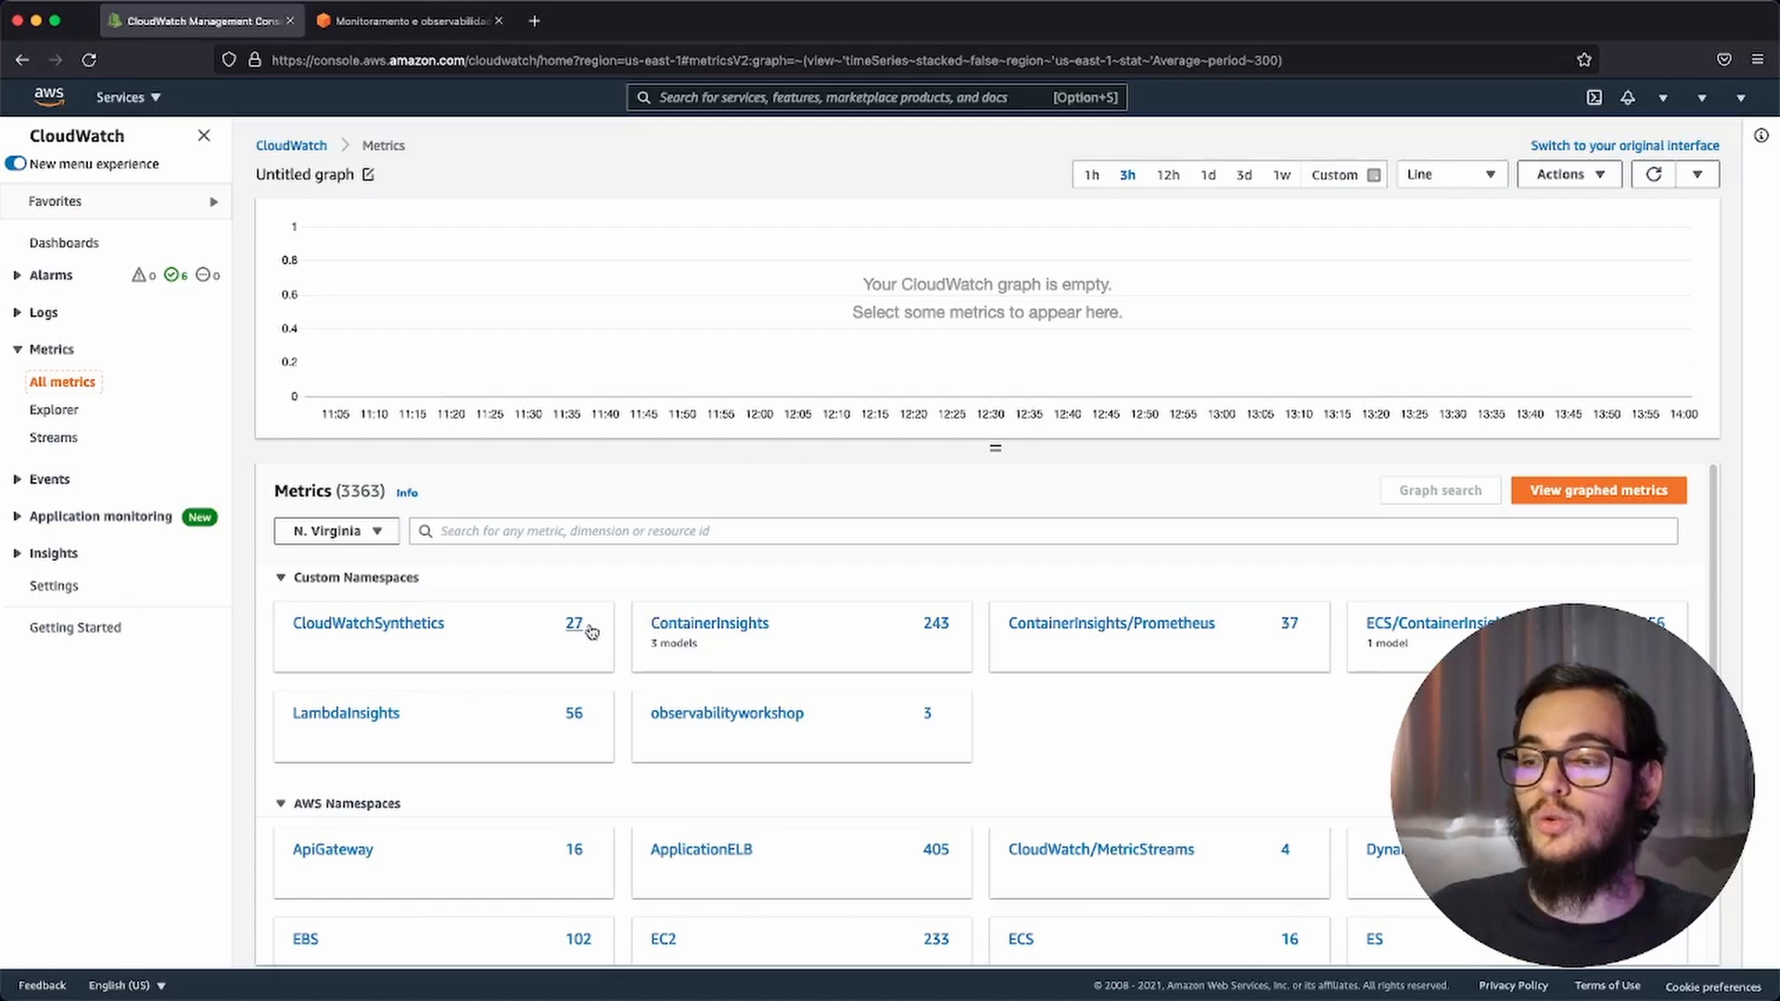
{"action": "left_click", "coordinate": [716, 636]}
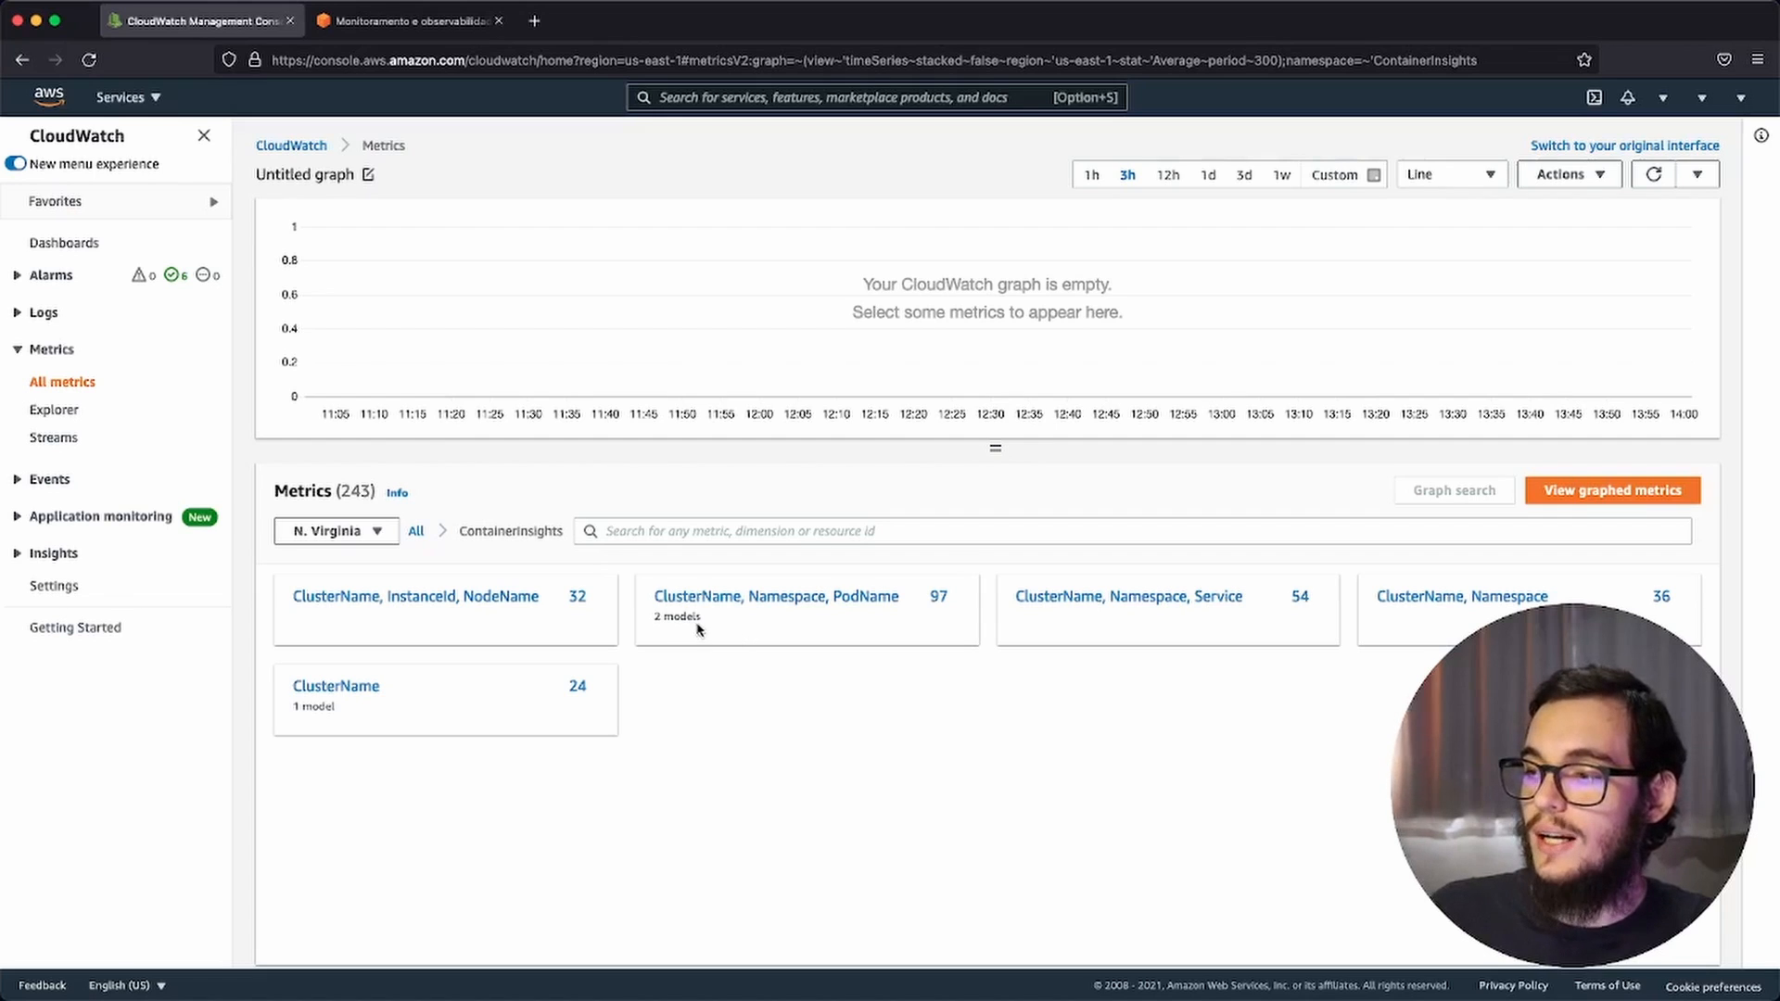
{"action": "left_click", "coordinate": [755, 607]}
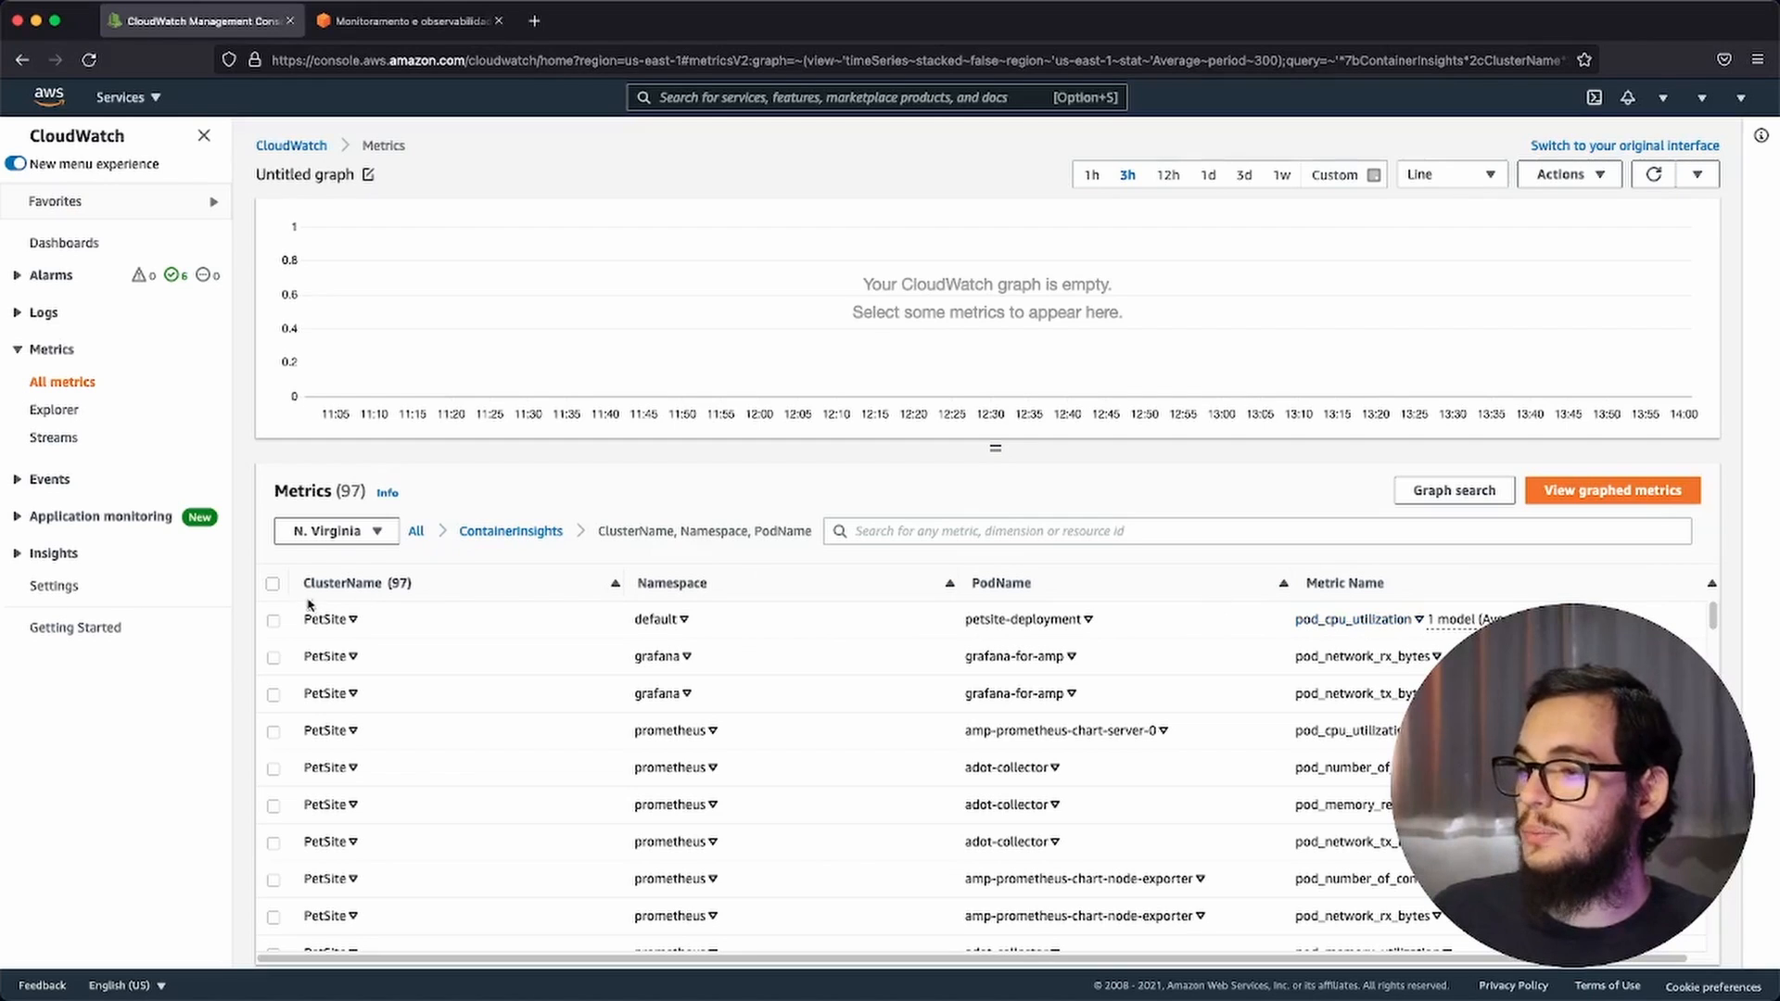
{"action": "left_click", "coordinate": [274, 622]}
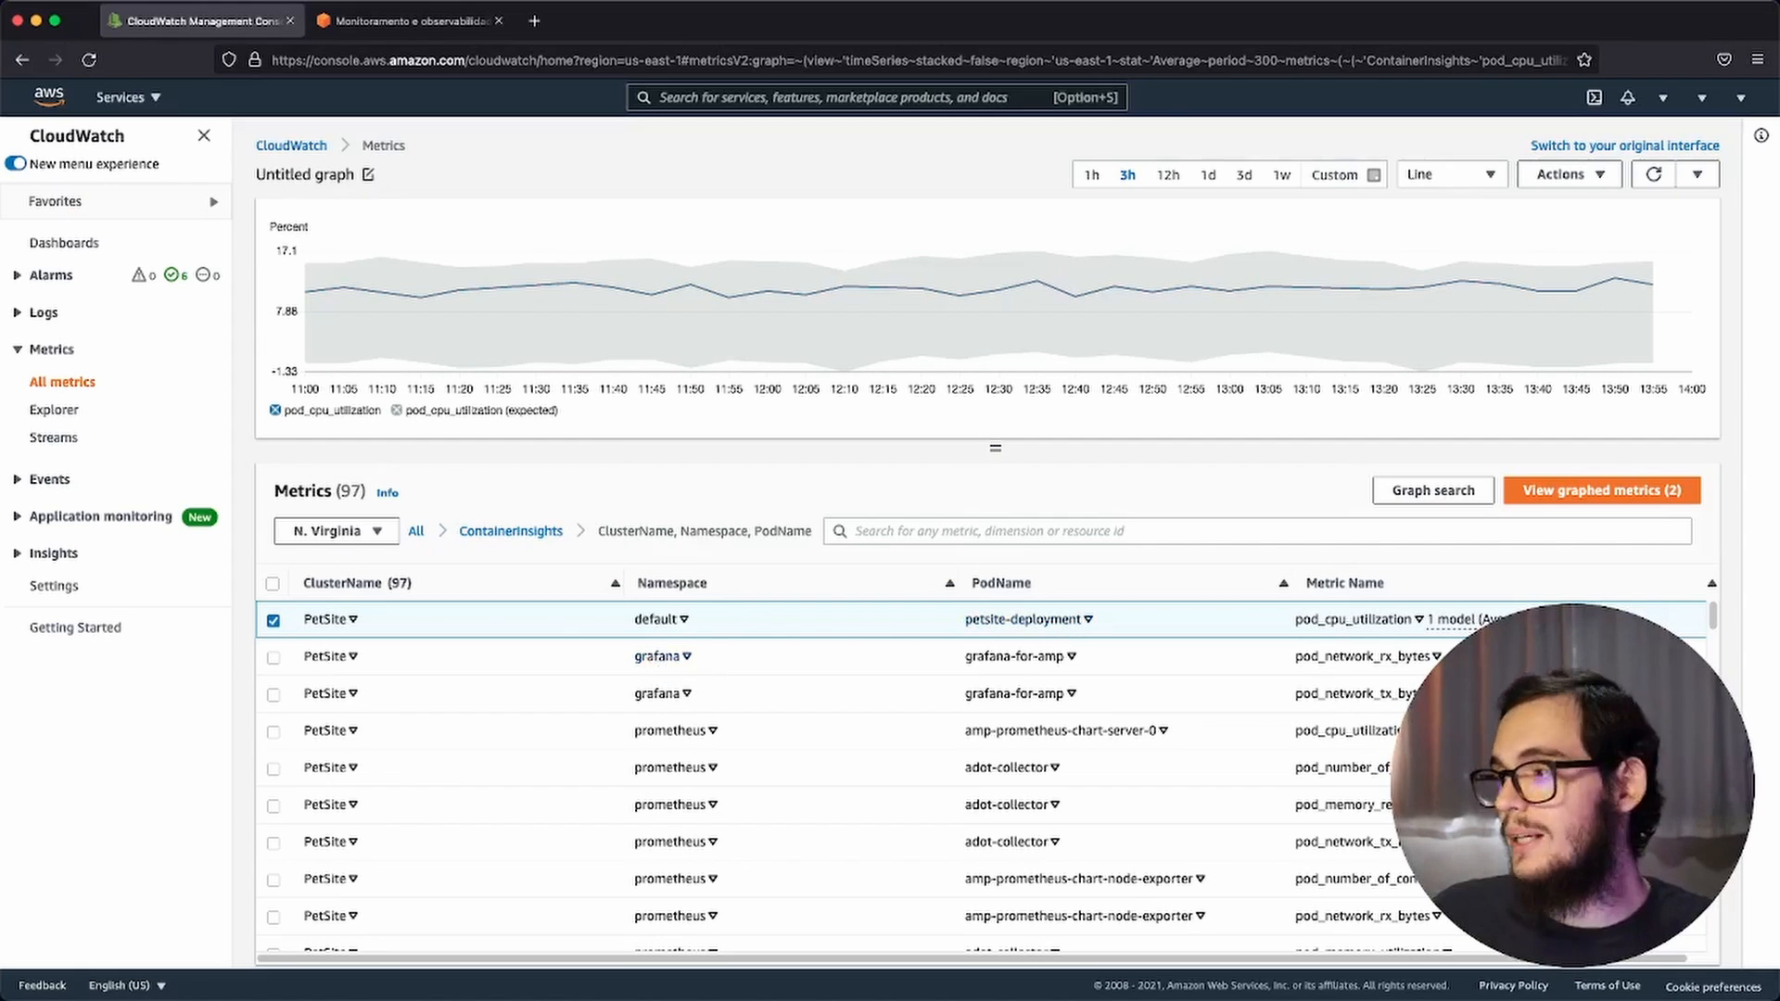
{"action": "left_click", "coordinate": [1584, 492]}
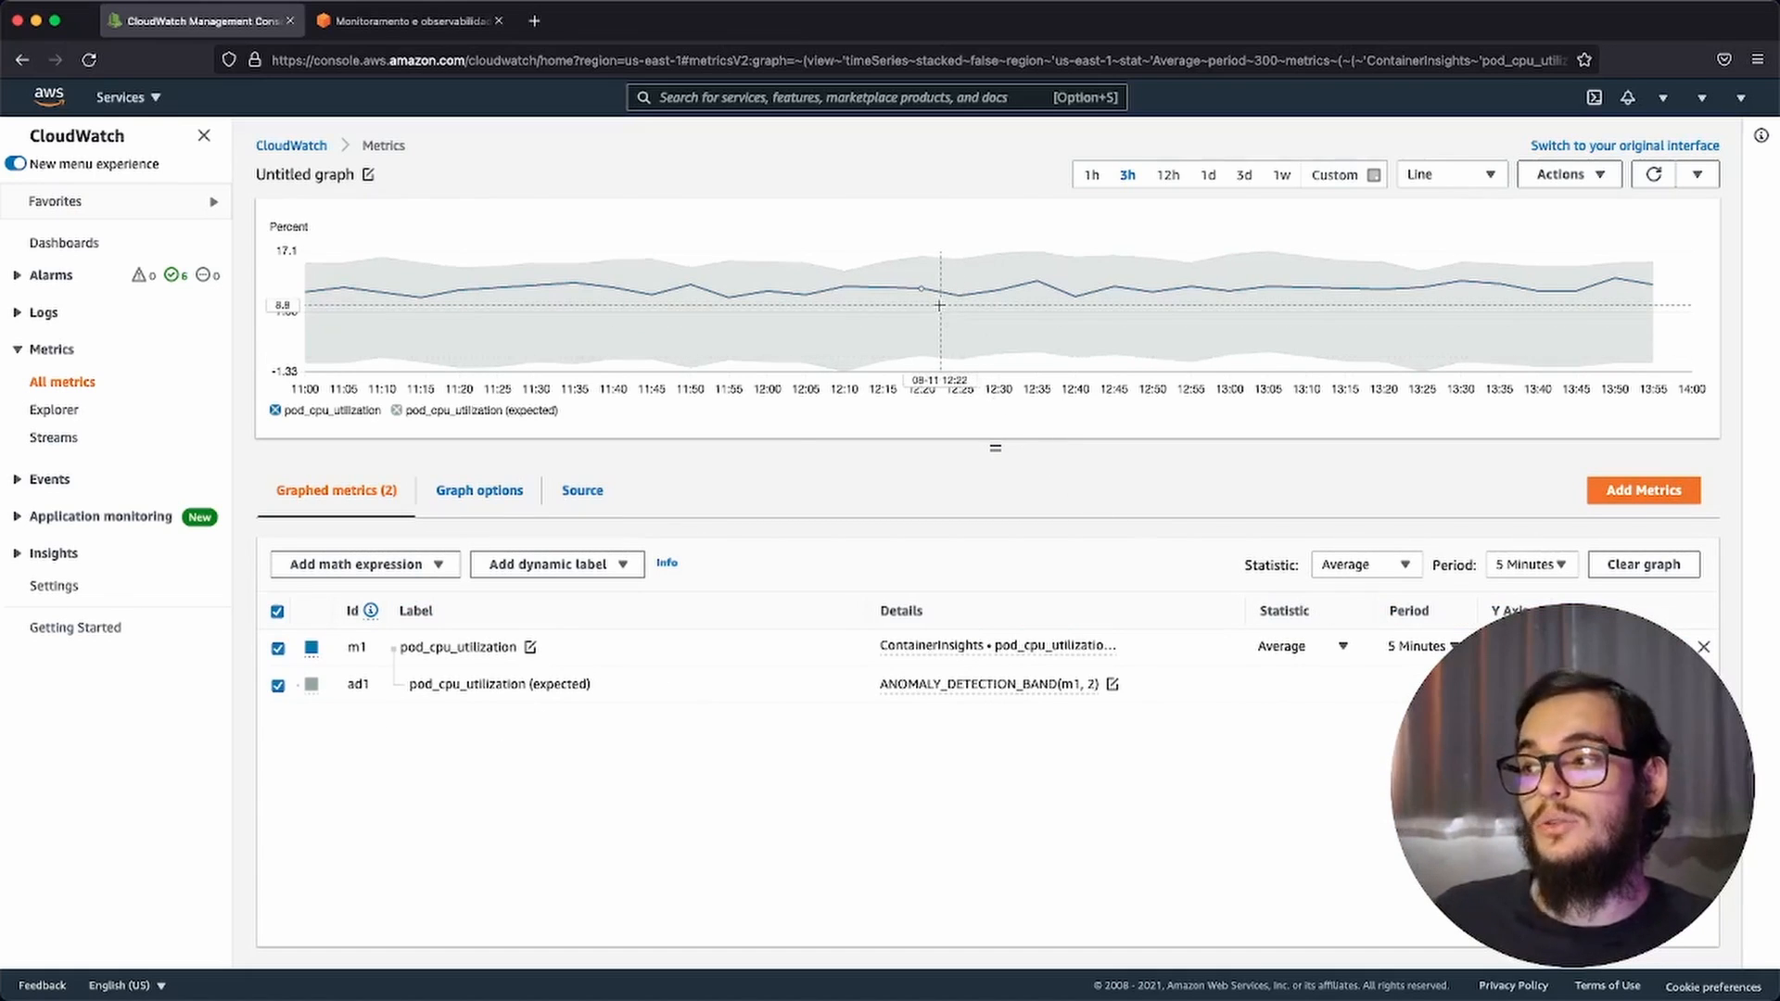
{"action": "mouse_move", "coordinate": [940, 305]}
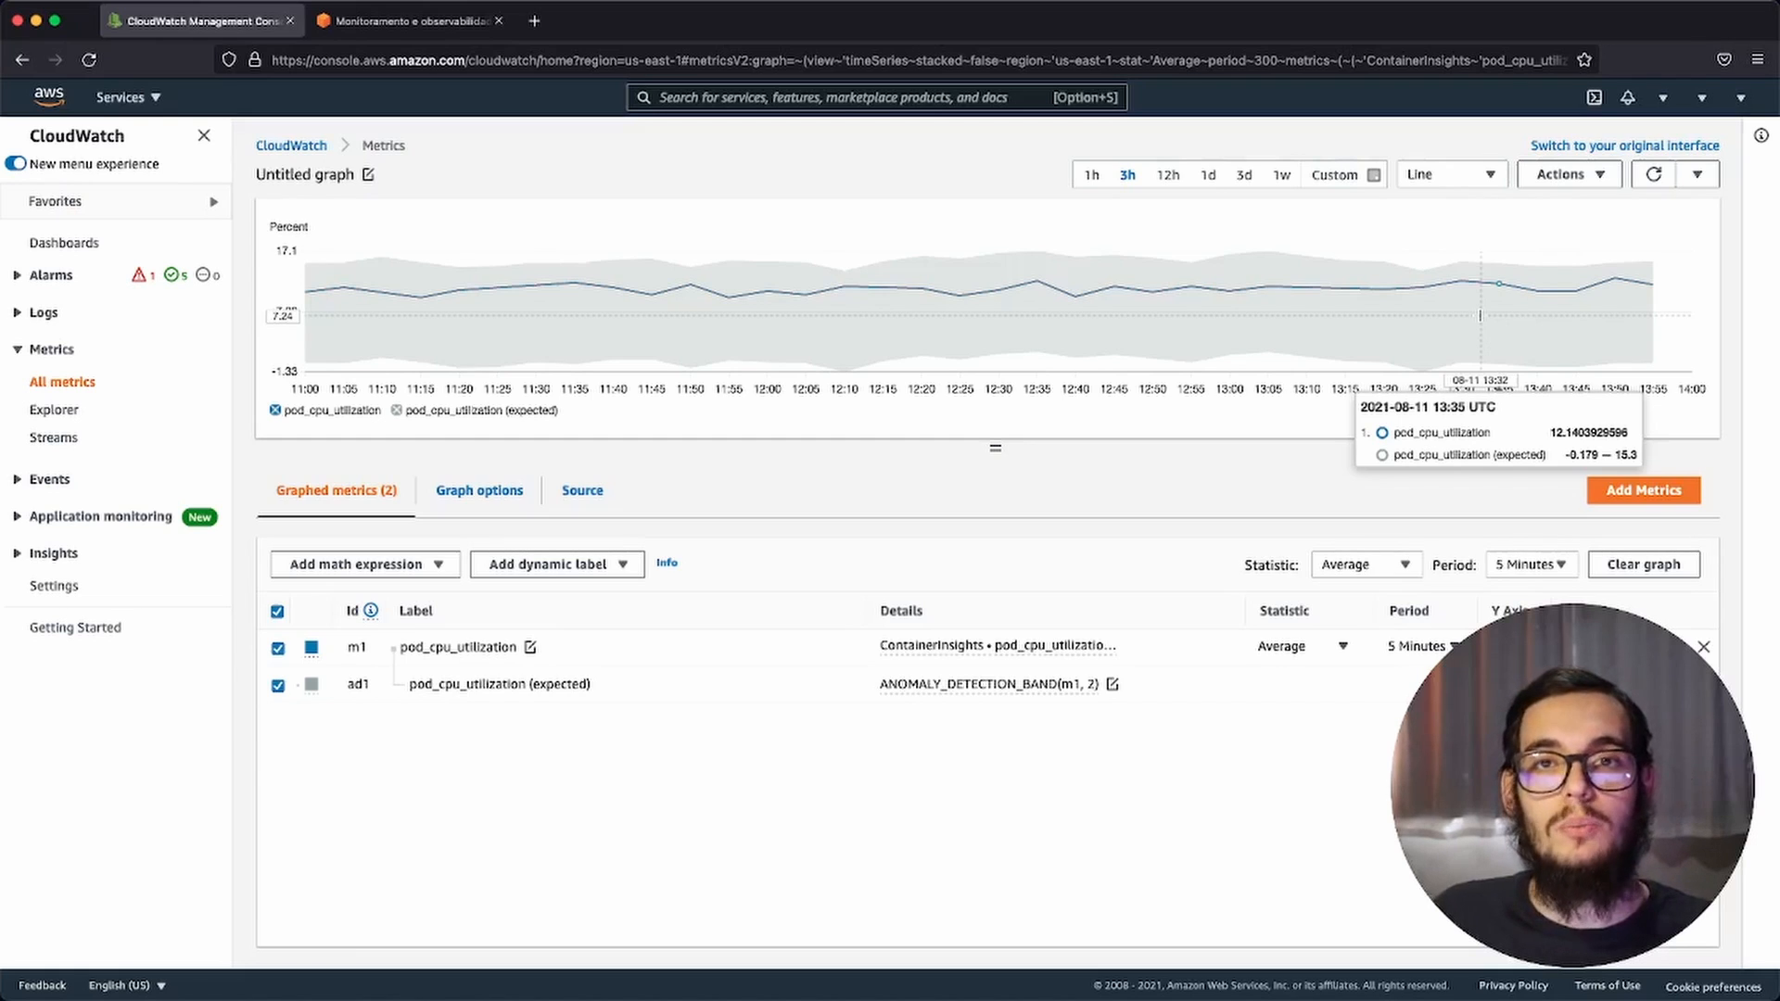
Step: Hide and remove the expected anomaly detection band, and re-enable anomaly detection on pod_cpu_utilization
{"action": "left_click", "coordinate": [277, 686]}
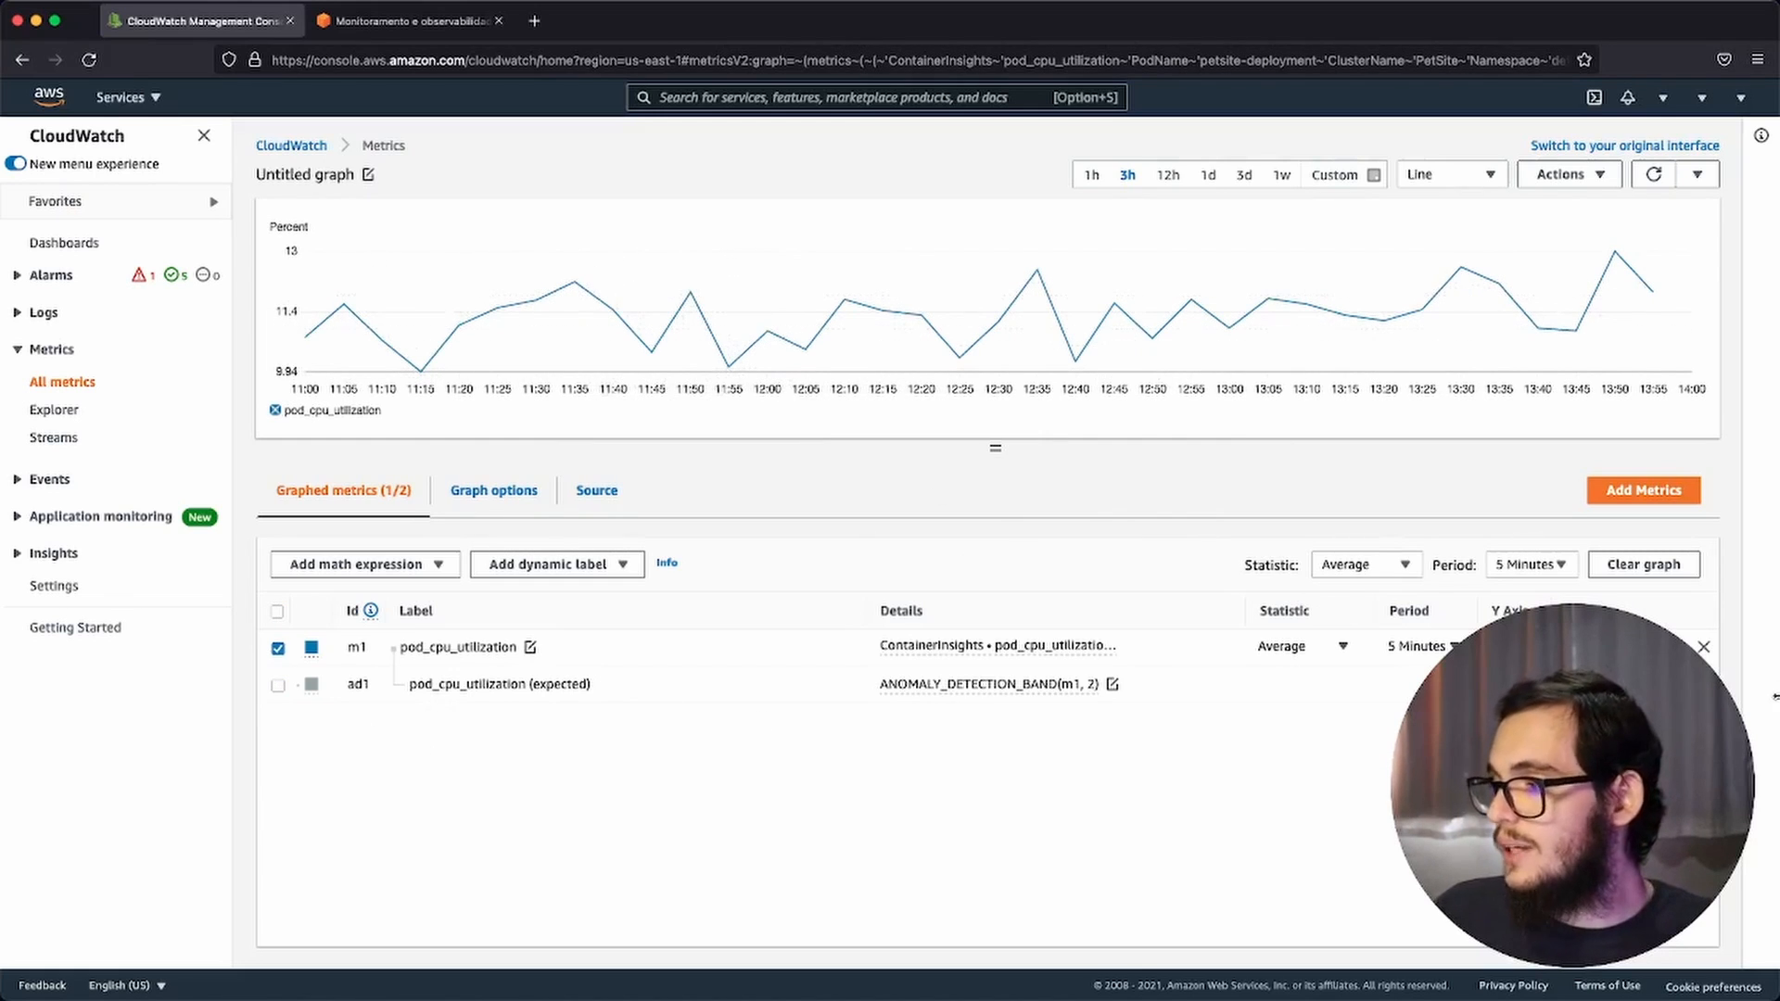
{"action": "left_click", "coordinate": [1704, 684]}
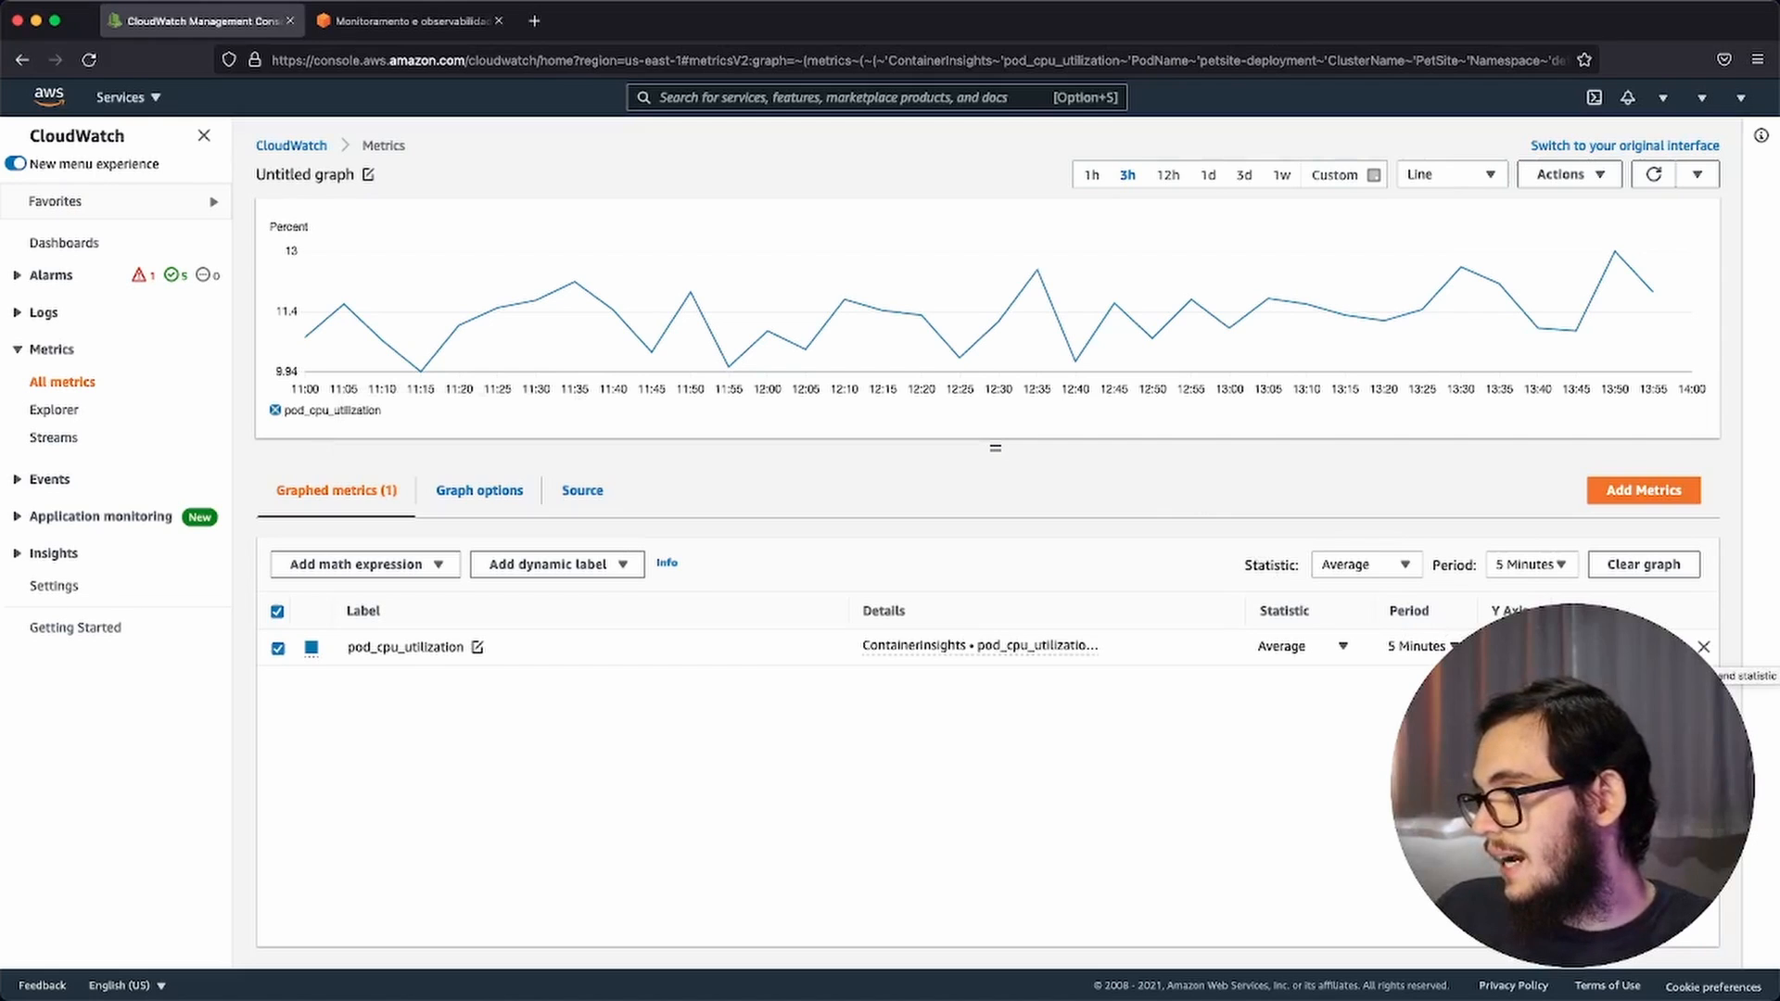
{"action": "left_click", "coordinate": [1619, 647]}
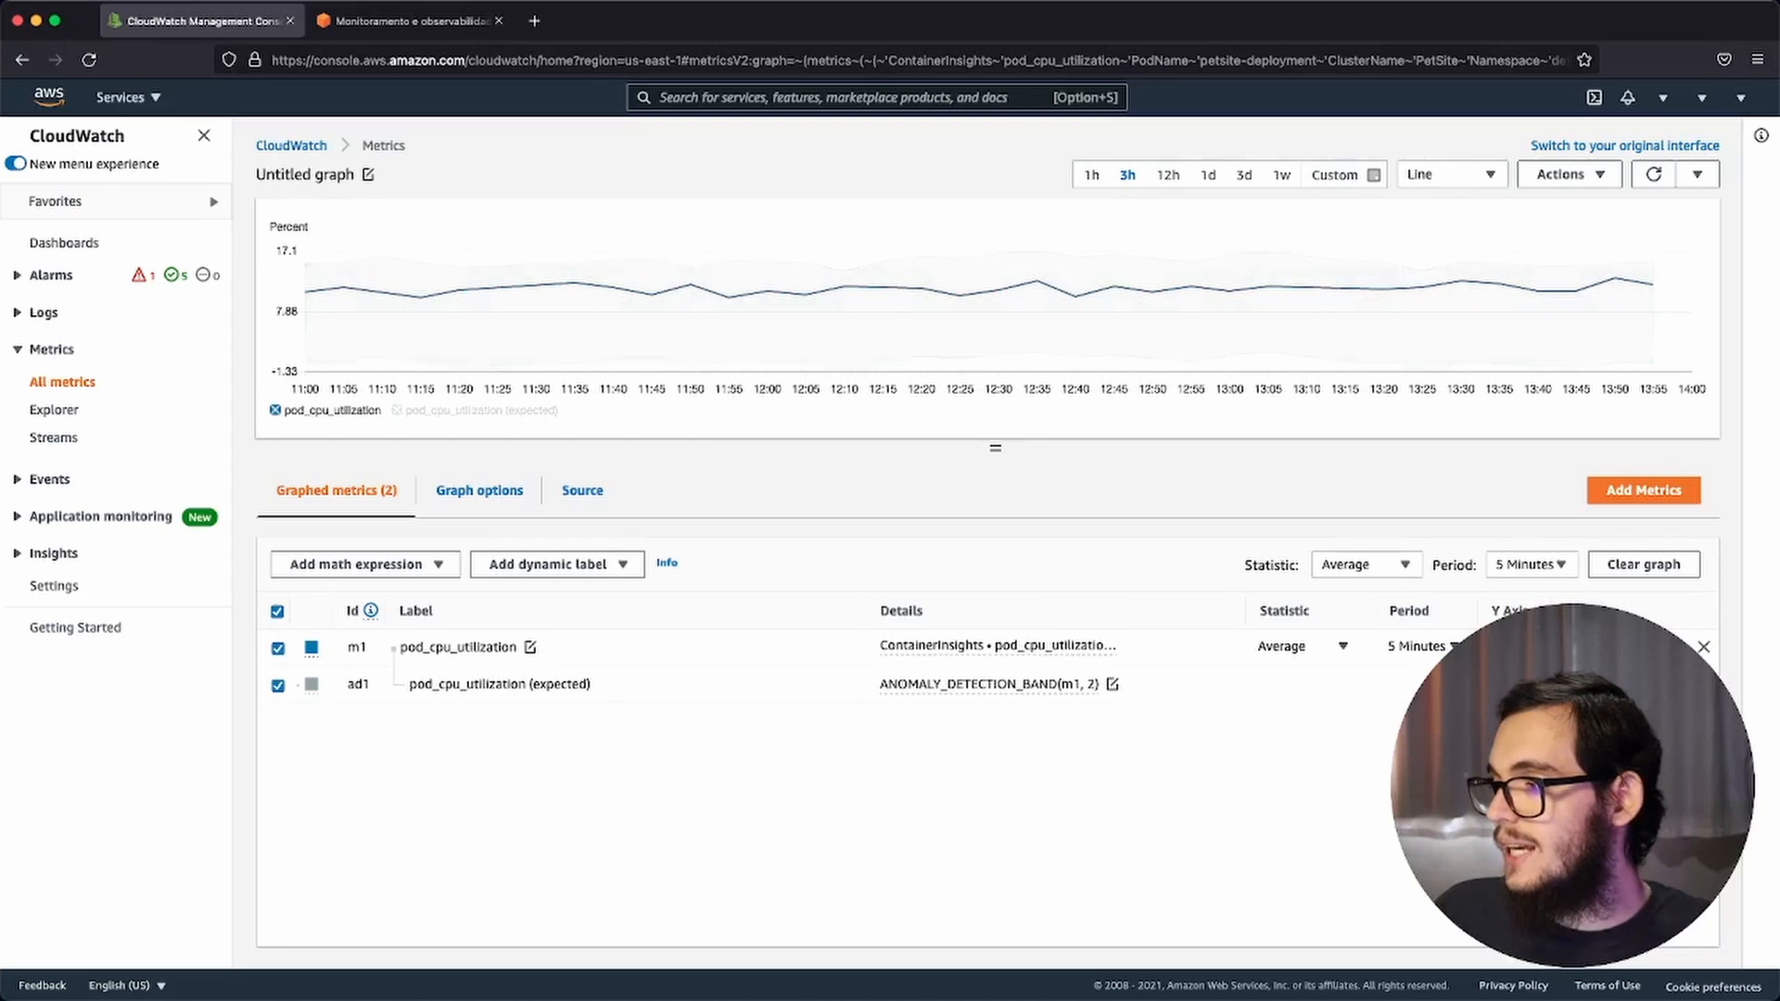
Step: Set the period of the pod_cpu_utilization metric to 1 Minute
{"action": "left_click", "coordinate": [1437, 657]}
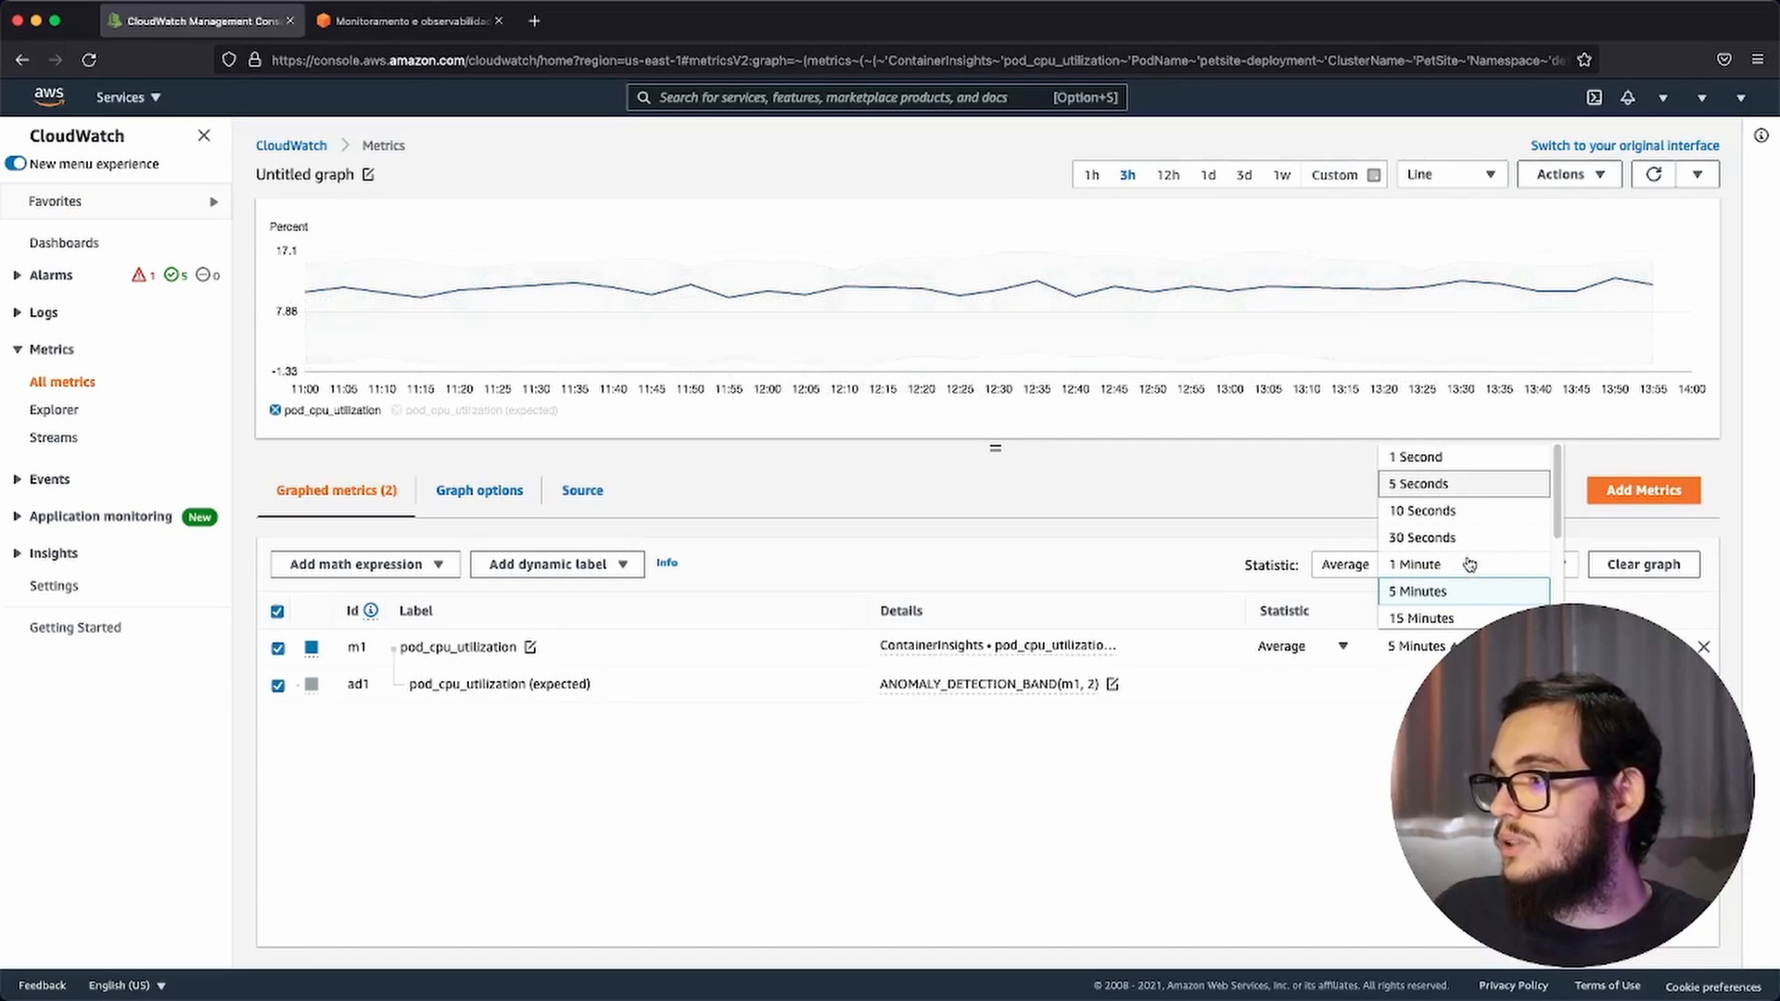
{"action": "scroll", "coordinate": [1467, 571], "scroll_direction": "down", "scroll_amount": 1}
{"action": "scroll", "coordinate": [1465, 567], "scroll_direction": "up", "scroll_amount": 1}
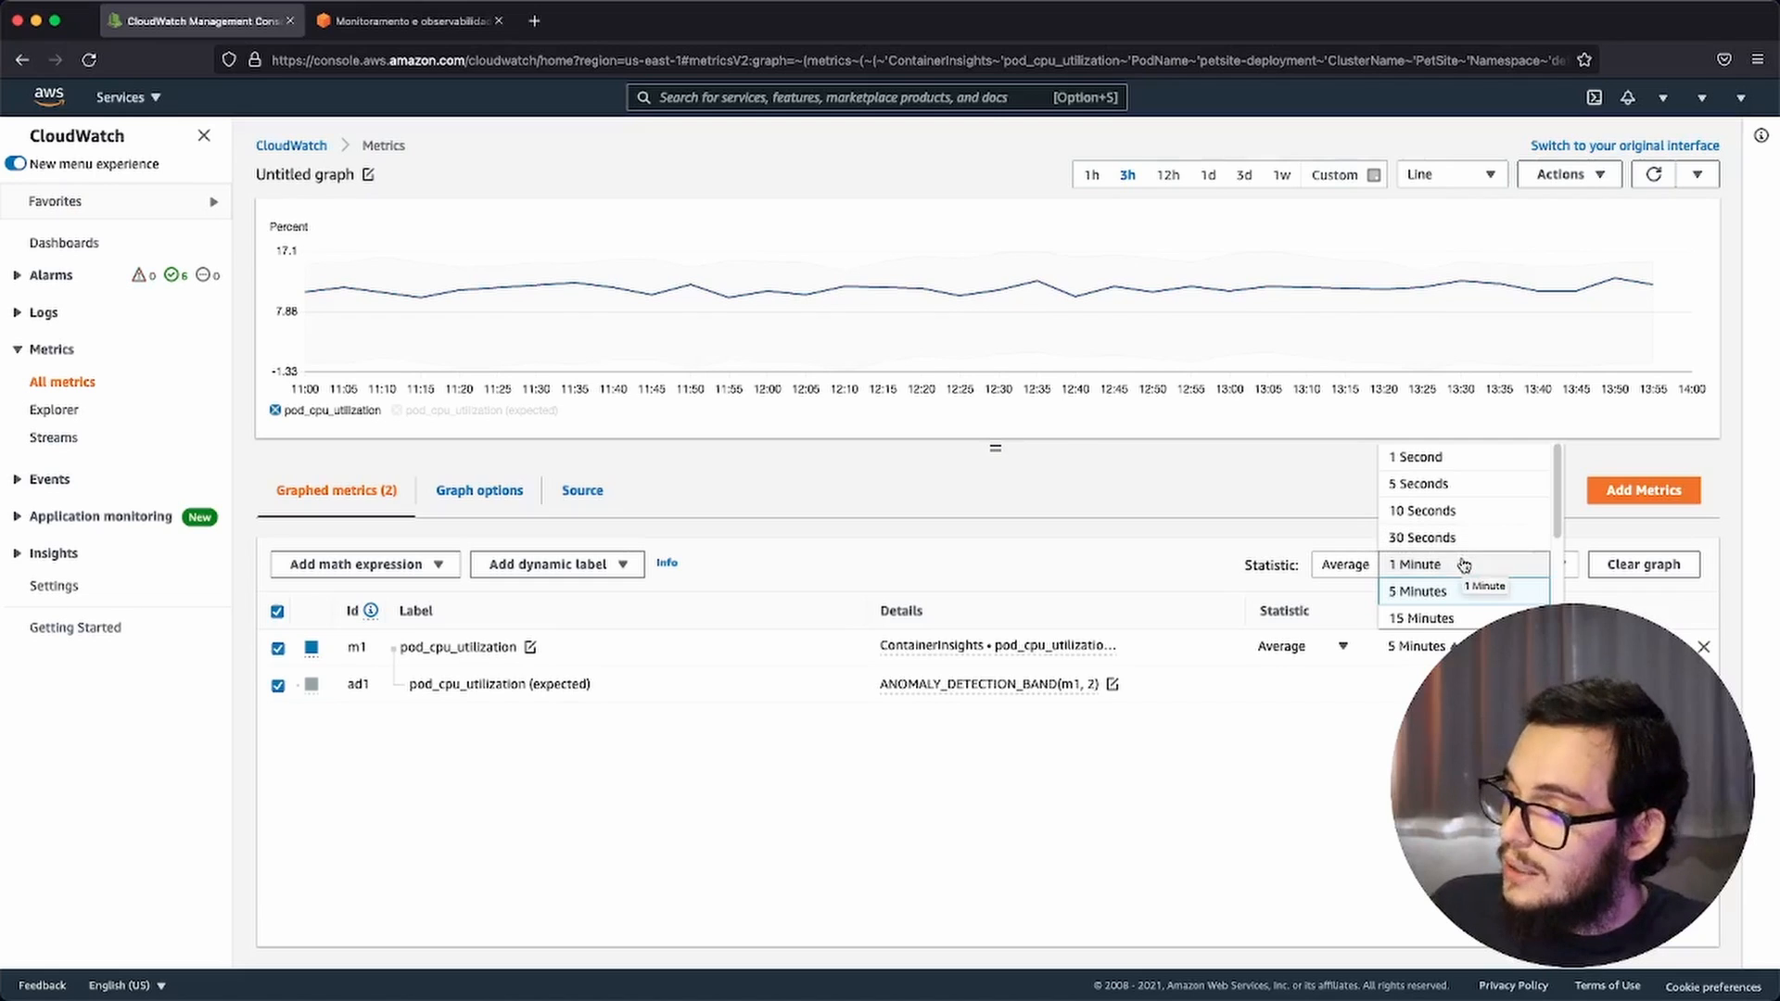
{"action": "left_click", "coordinate": [1463, 565]}
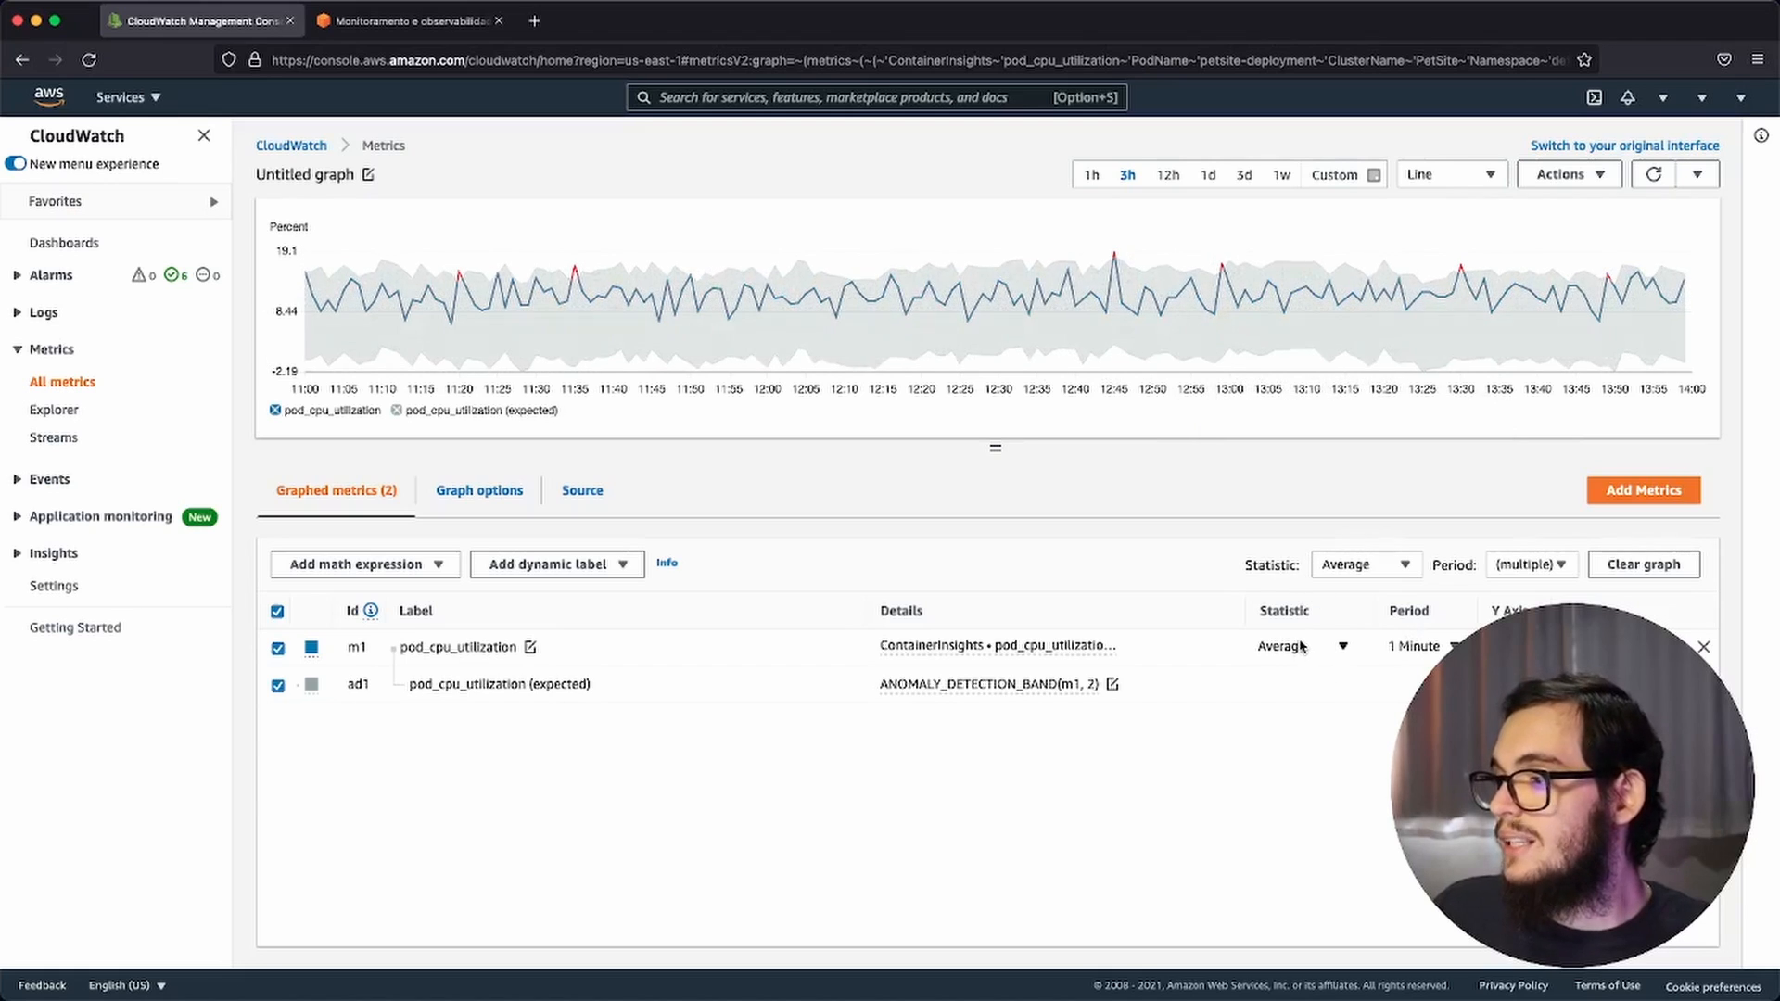
Step: Try the Maximum statistic on the pod_cpu_utilization metric and switch it back to Average
{"action": "left_click", "coordinate": [1301, 646]}
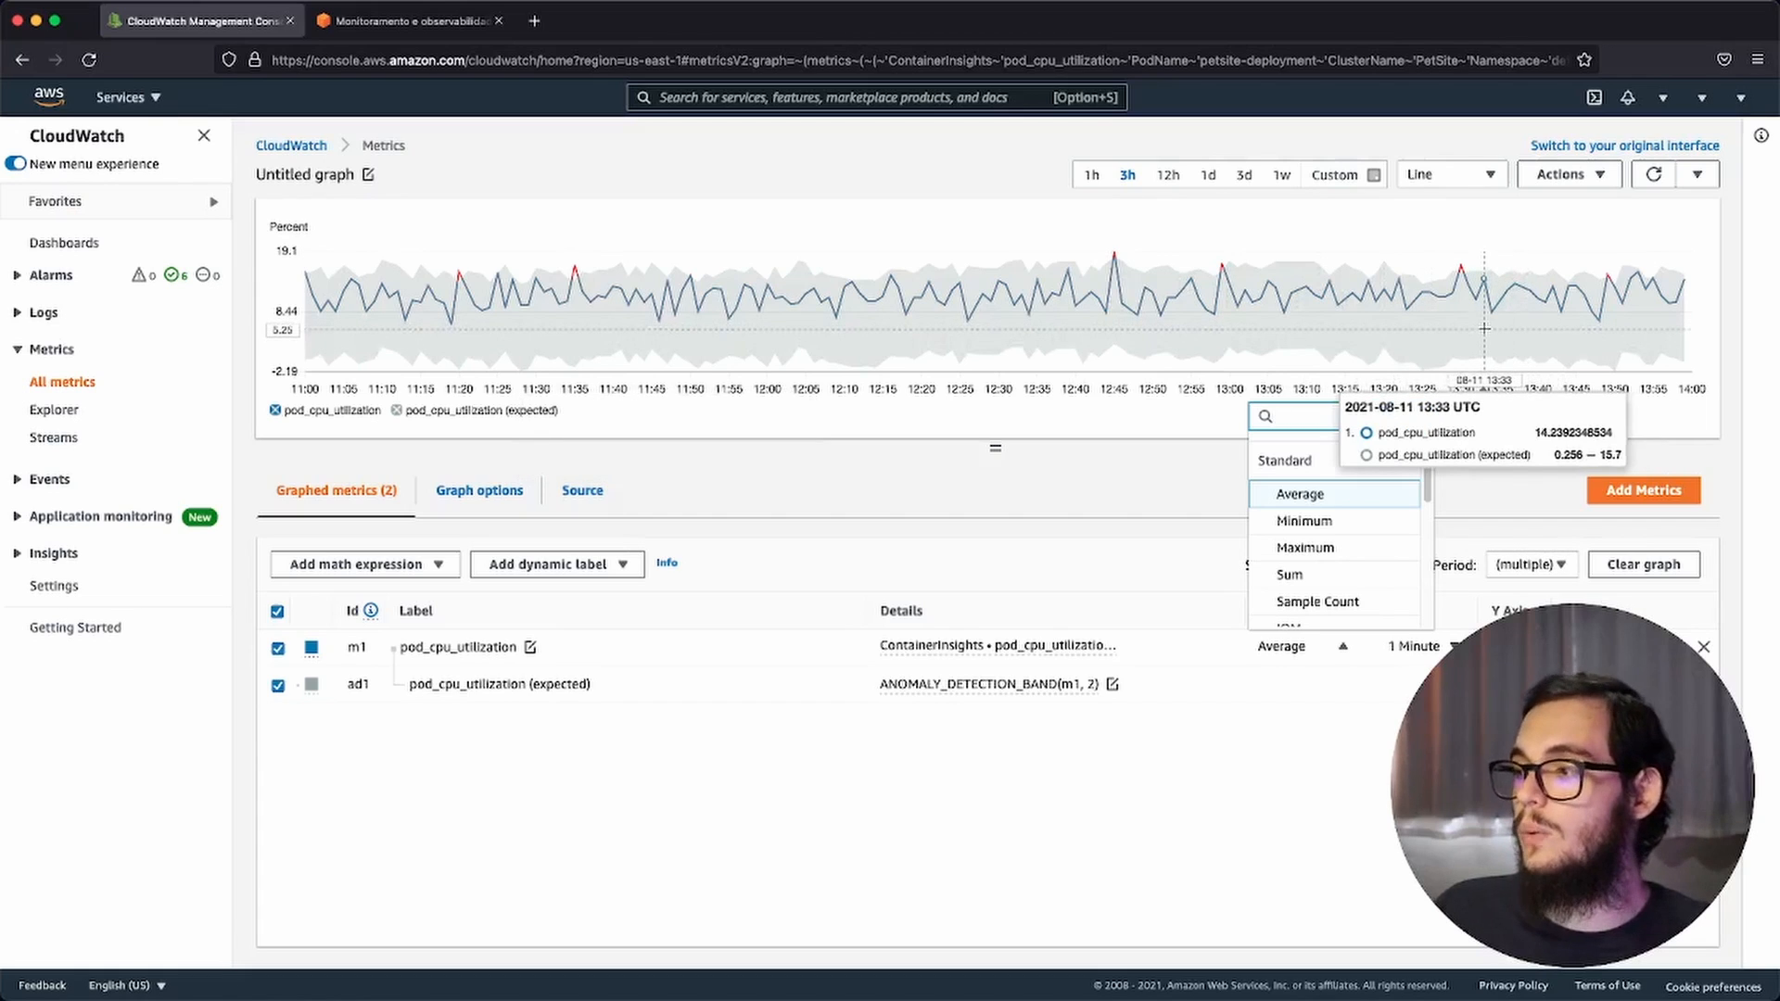
{"action": "left_click", "coordinate": [1344, 549]}
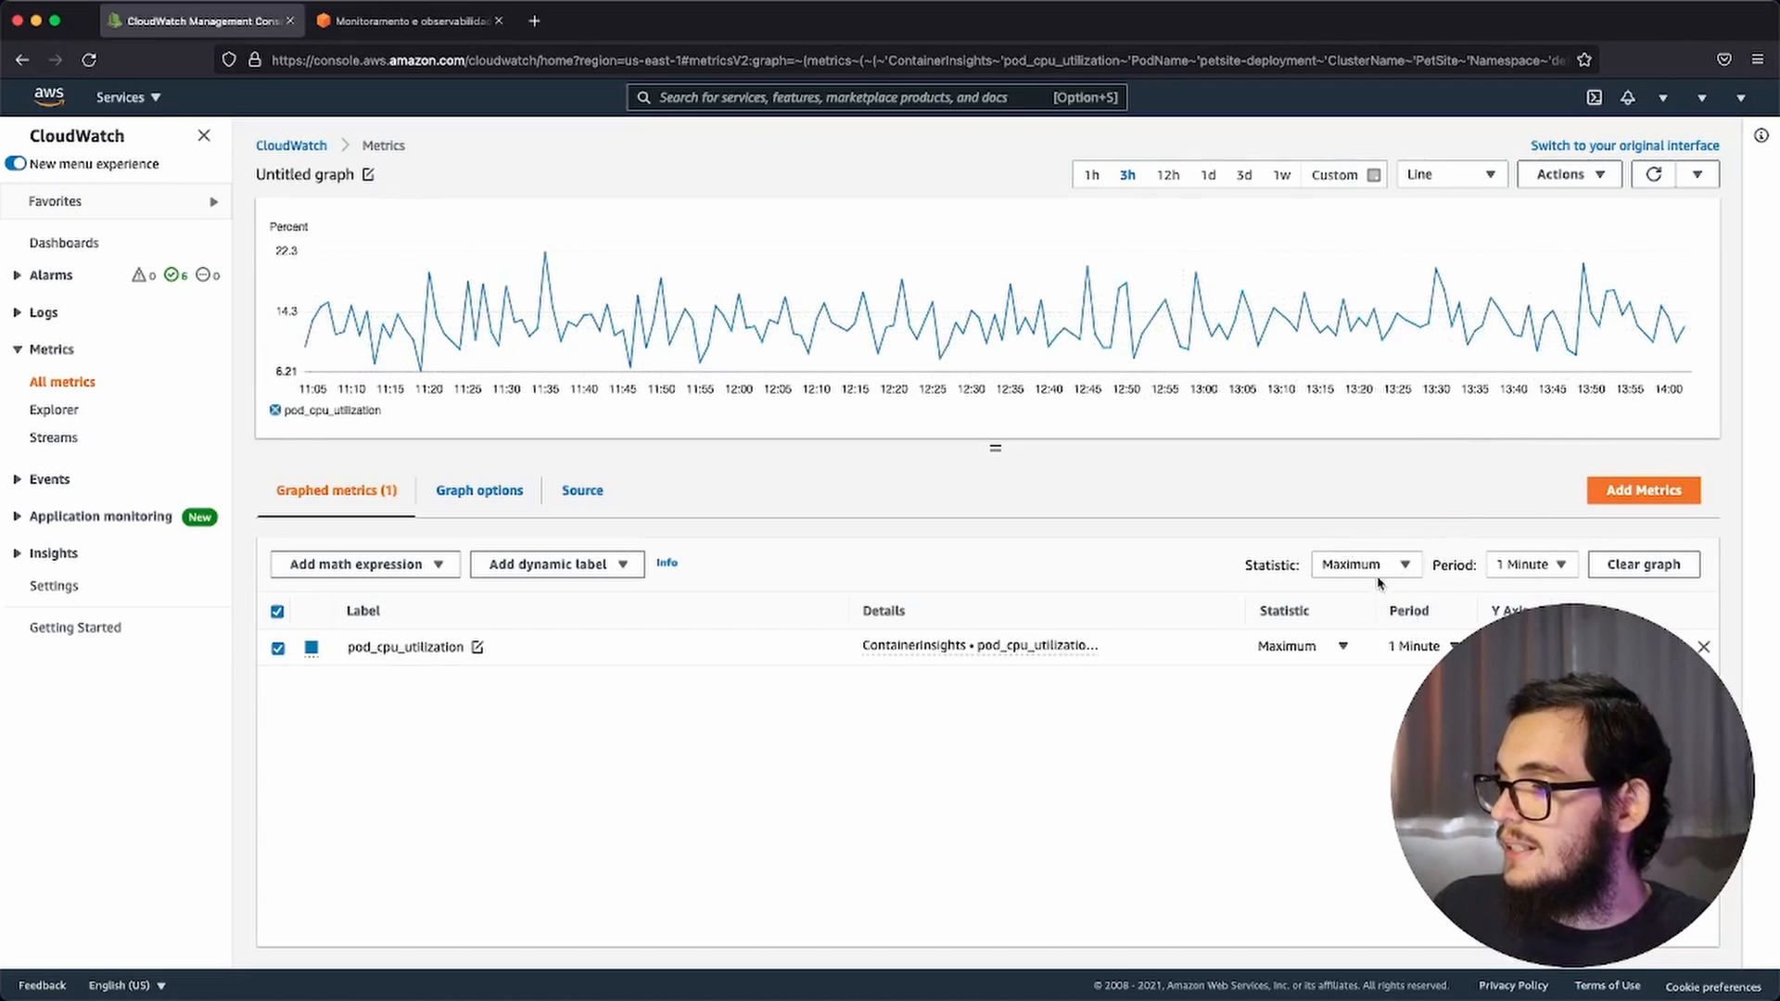
{"action": "left_click", "coordinate": [1326, 652]}
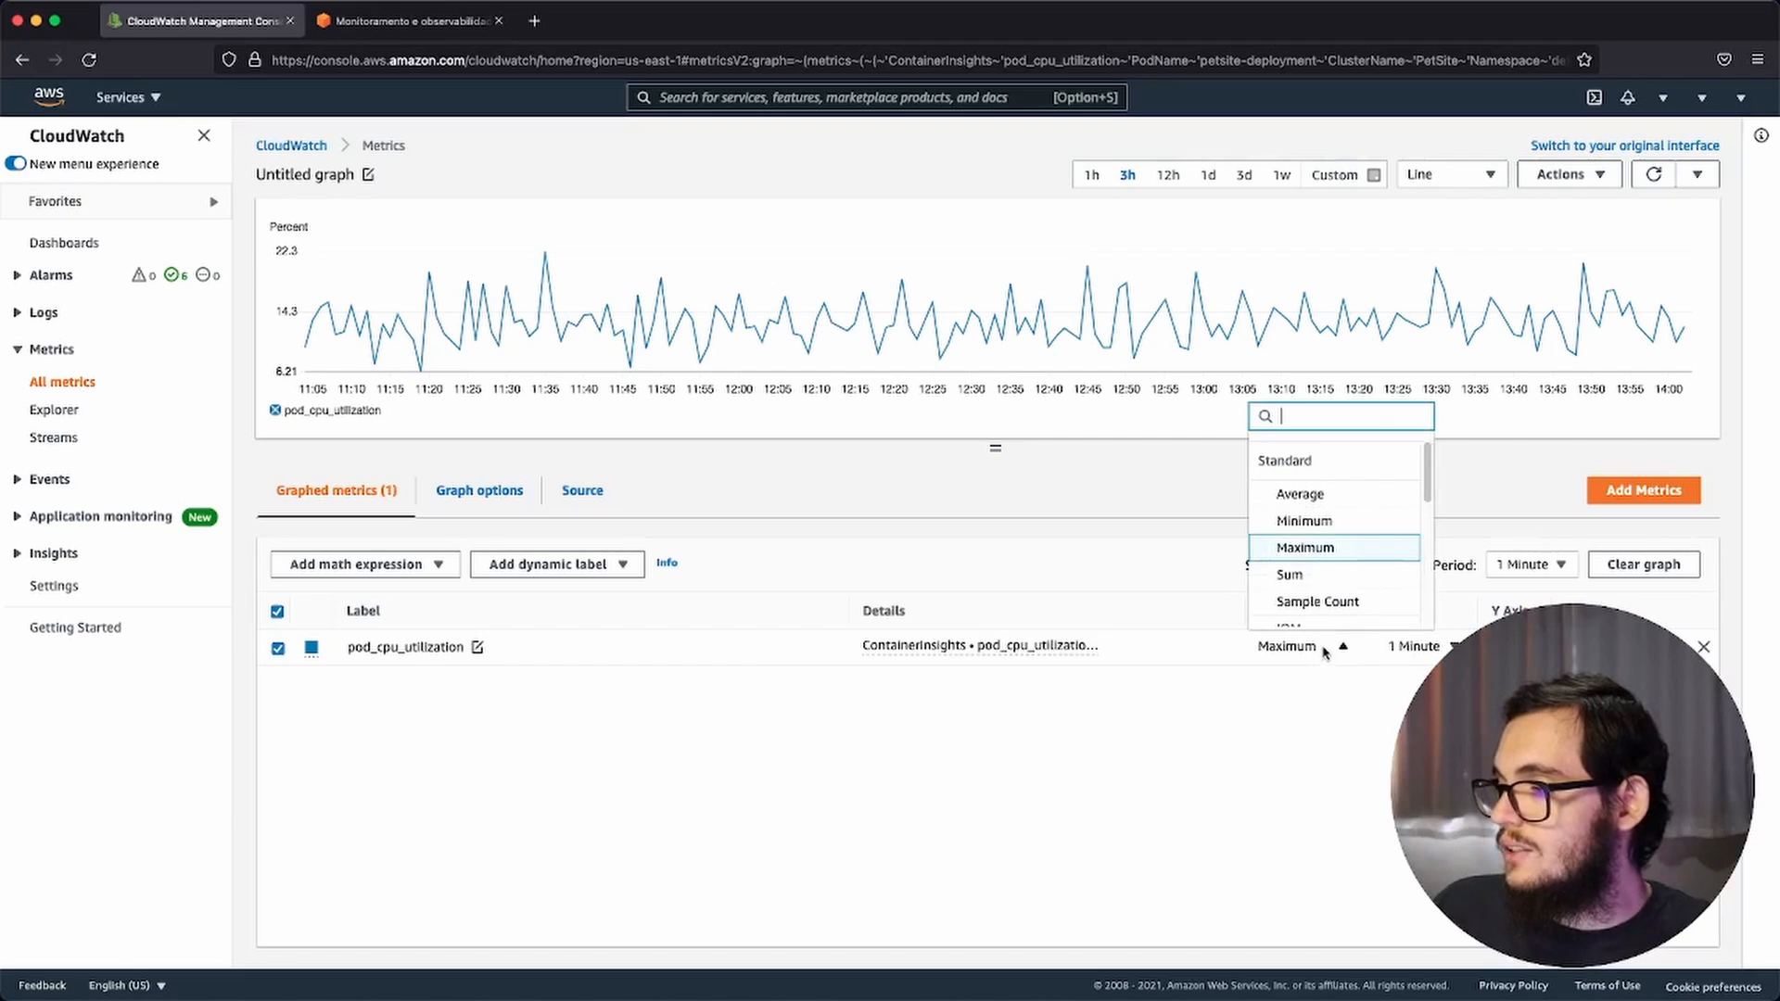
{"action": "left_click", "coordinate": [1338, 504]}
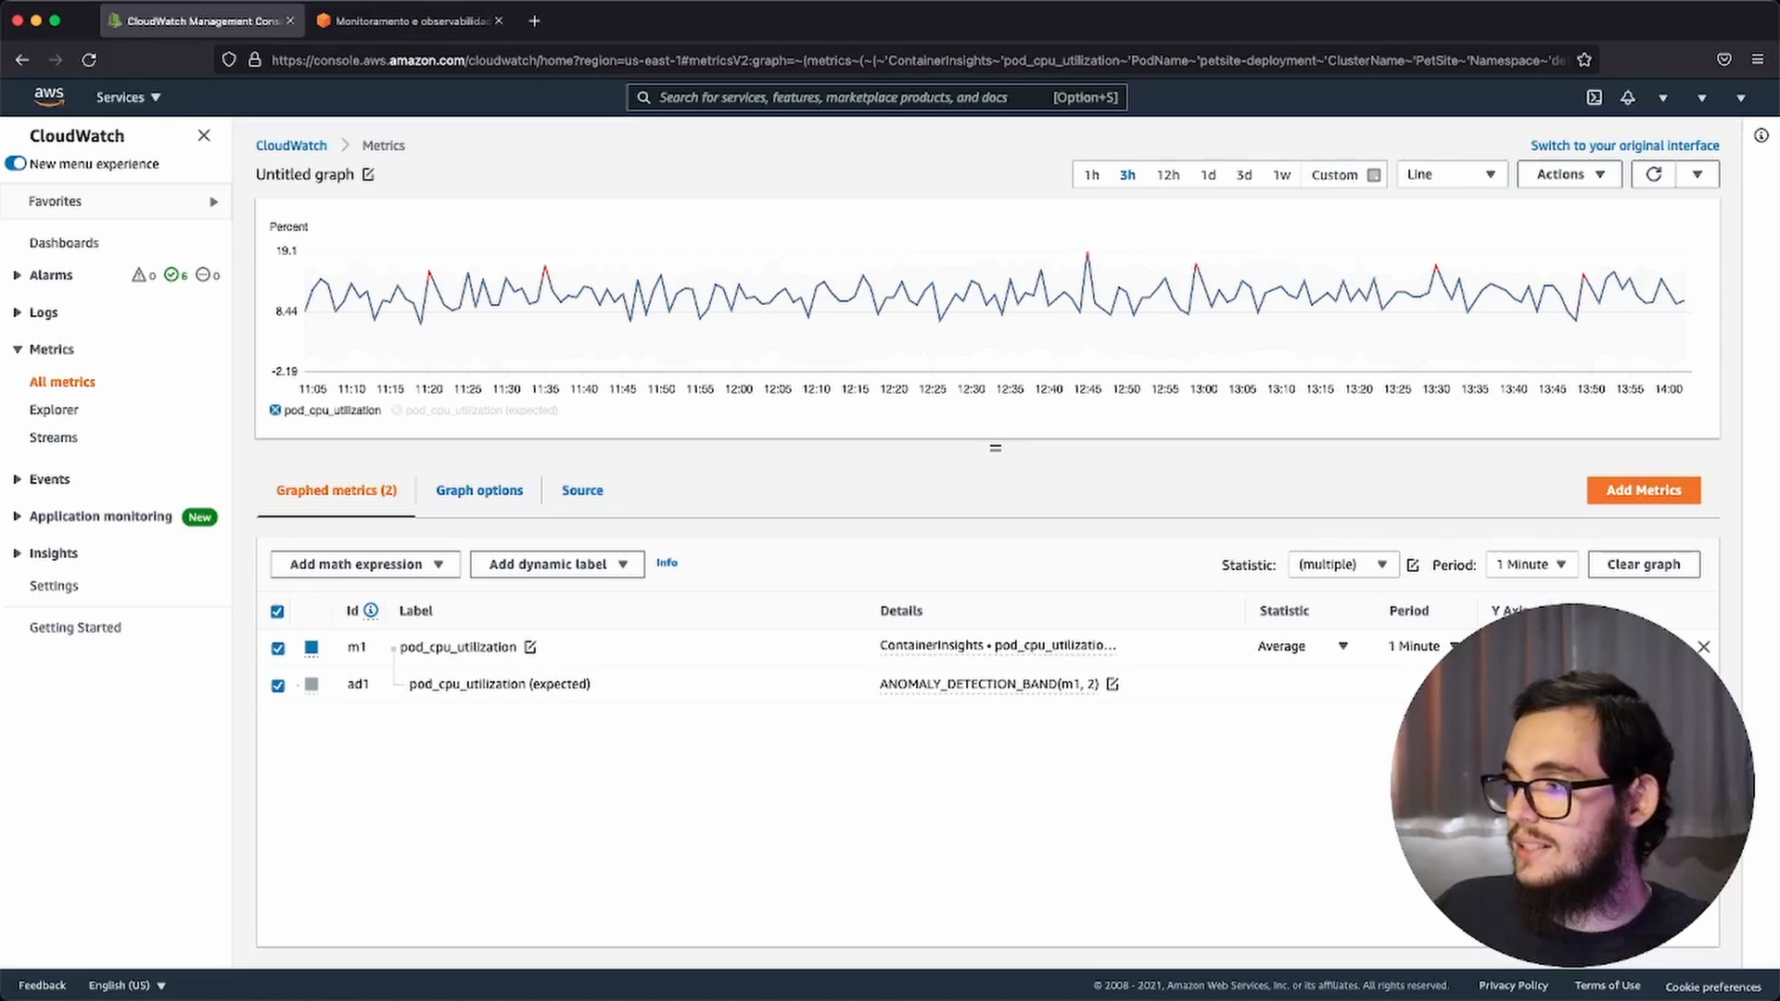
Step: Start creating an alarm from pod_cpu_utilization and review its metric name, PodName, ClusterName and Namespace
{"action": "left_click", "coordinate": [1654, 647]}
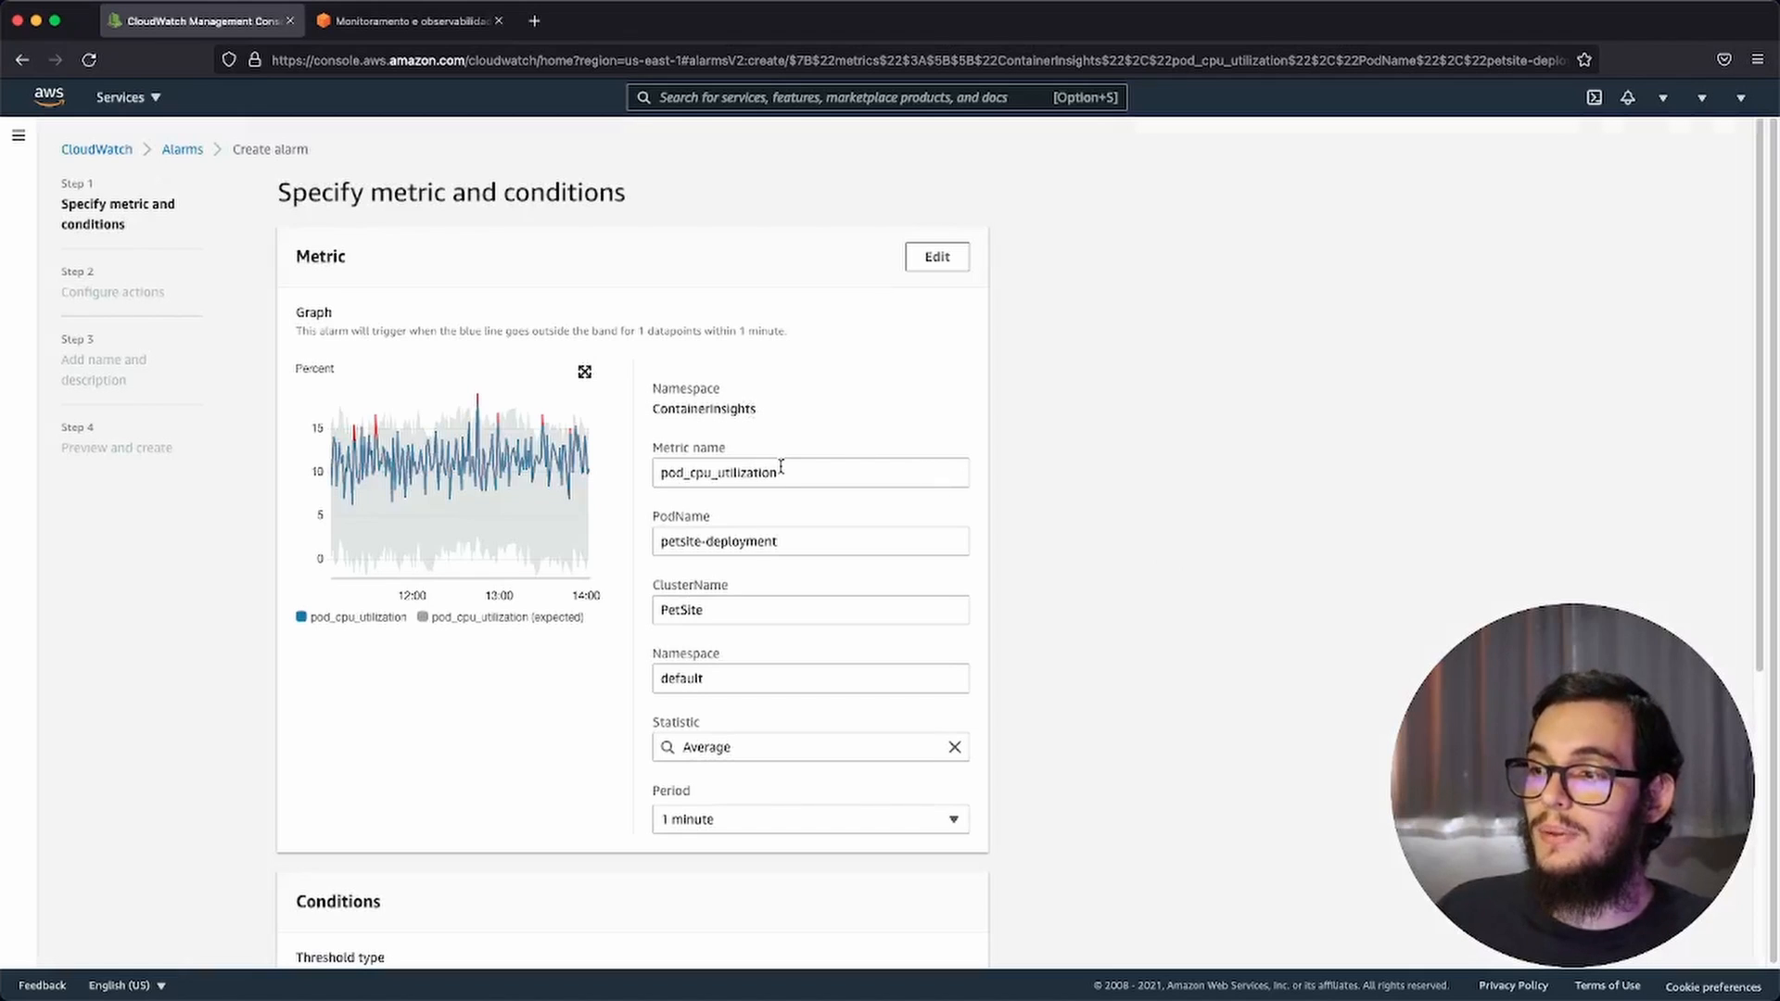
{"action": "left_click", "coordinate": [822, 470]}
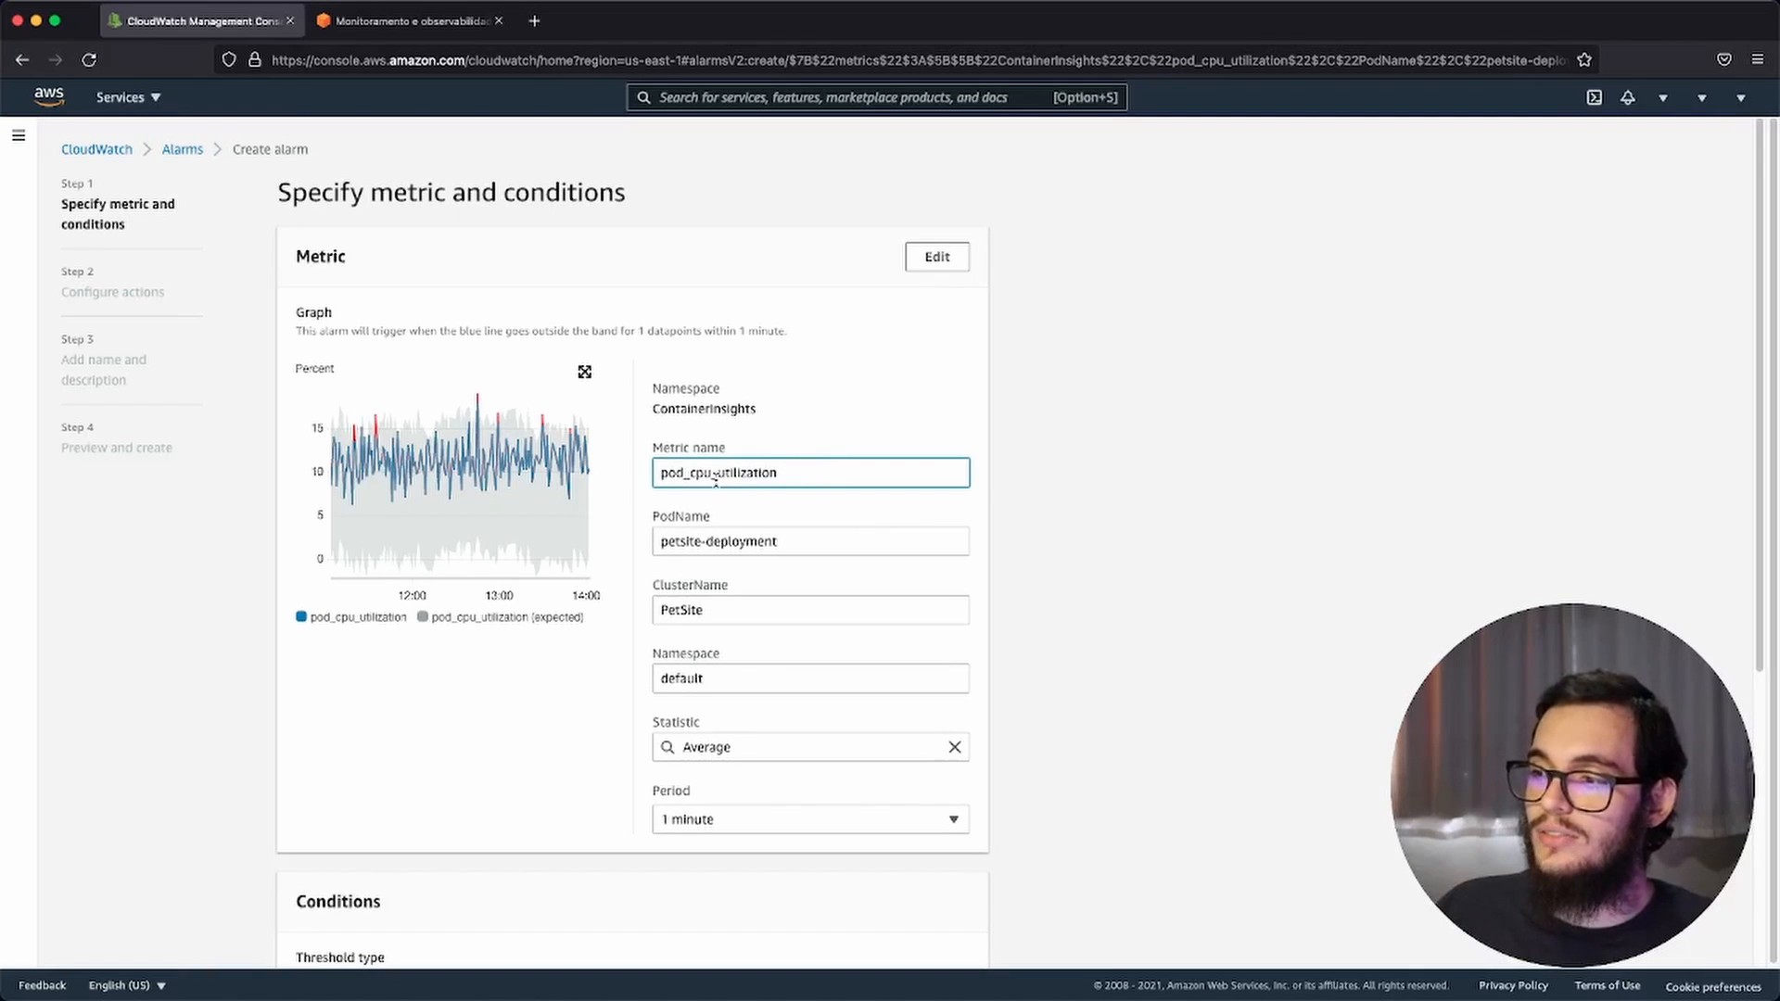
{"action": "left_click", "coordinate": [832, 553]}
{"action": "left_click", "coordinate": [774, 616]}
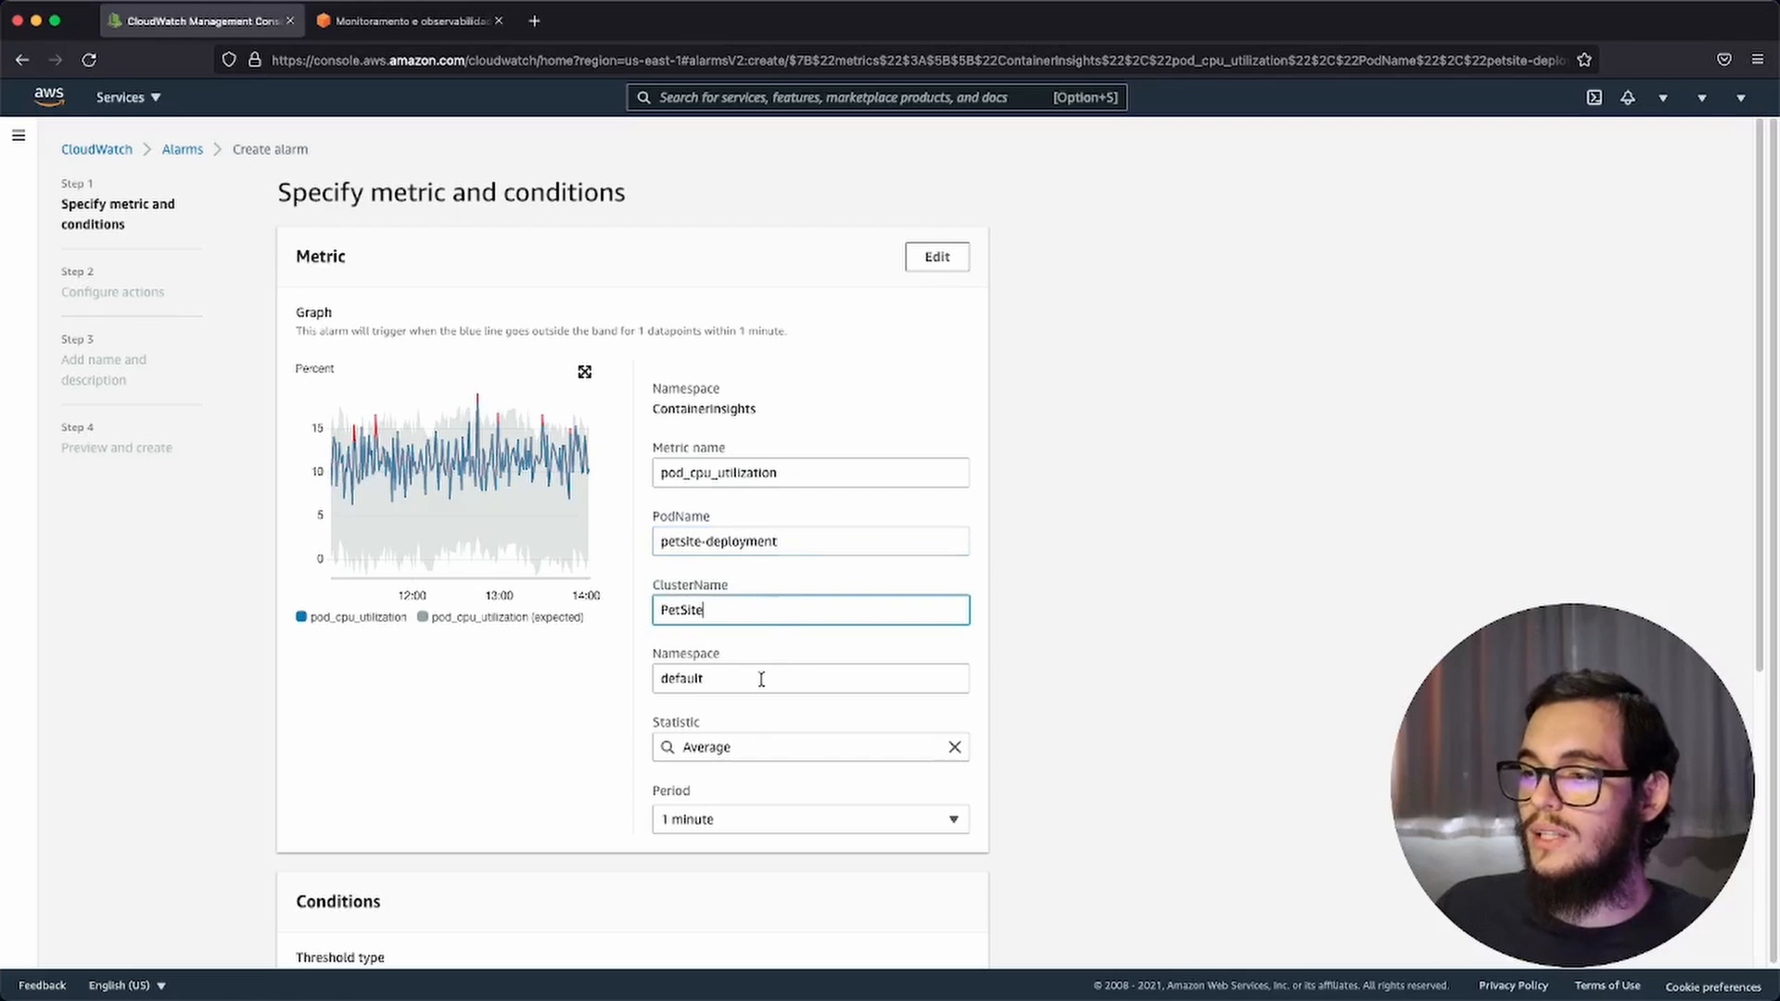
{"action": "left_click", "coordinate": [761, 679]}
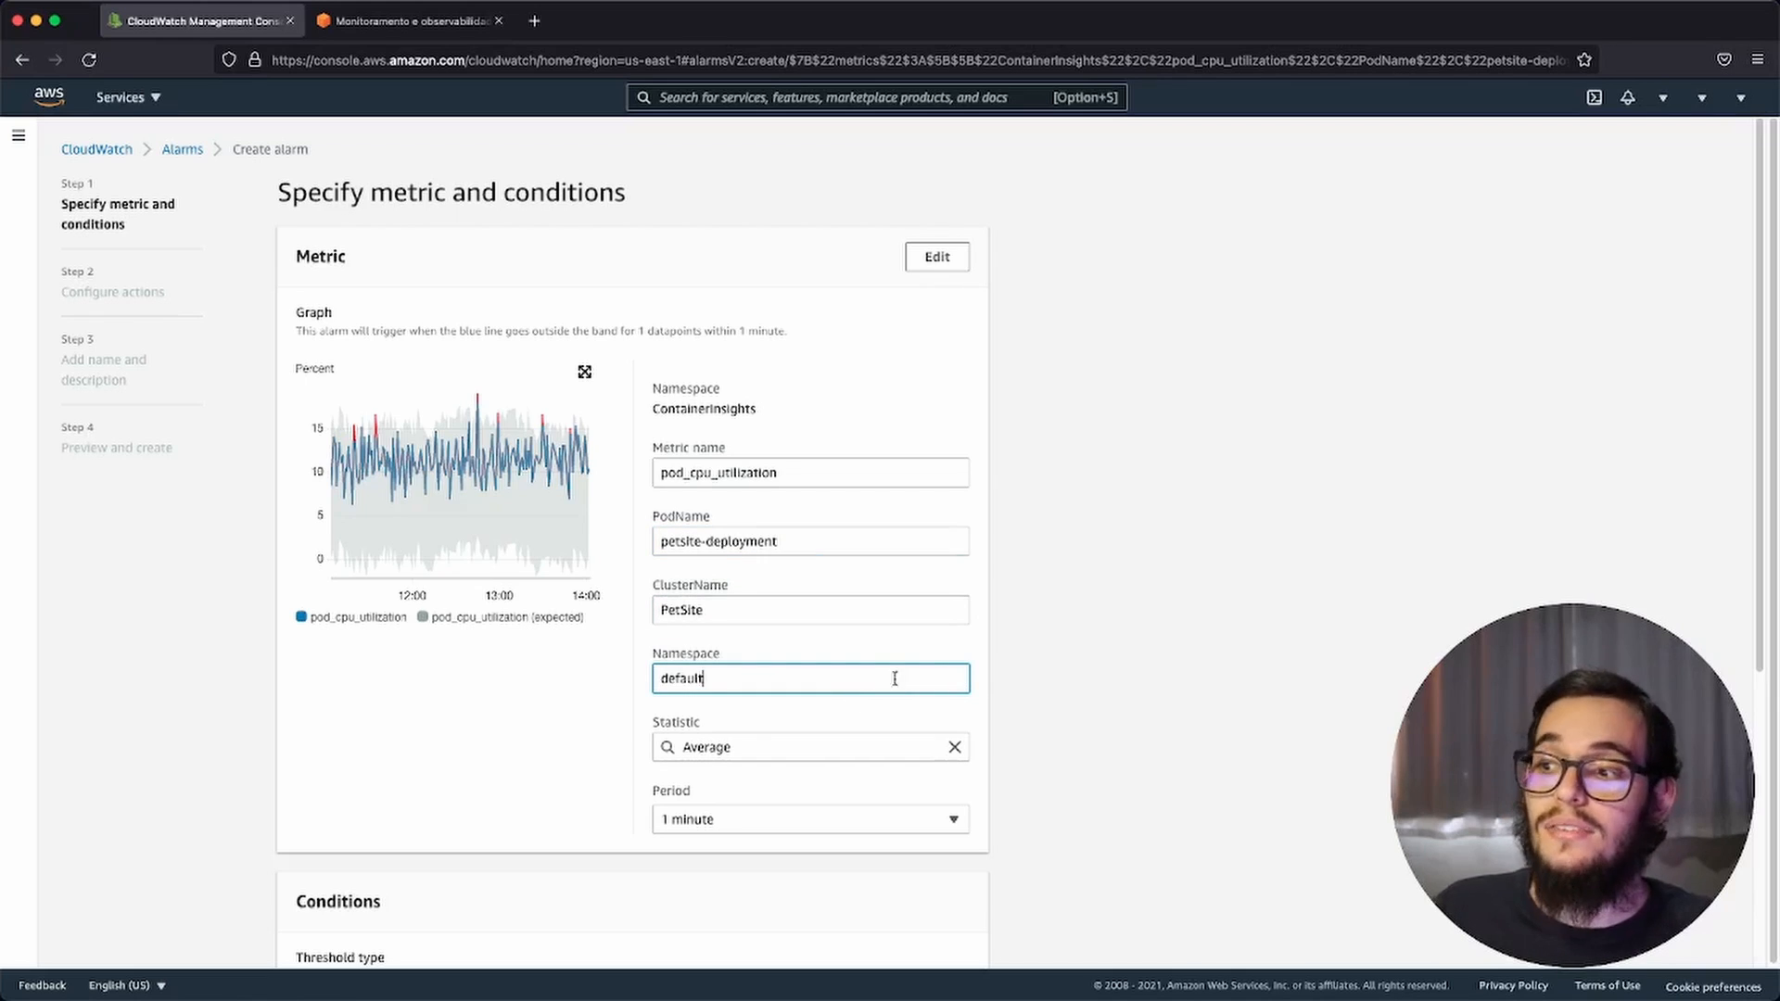
Step: Try the Static threshold type in the alarm conditions and return to Anomaly detection
{"action": "scroll", "coordinate": [751, 603], "scroll_direction": "down", "scroll_amount": 3}
{"action": "scroll", "coordinate": [682, 599], "scroll_direction": "down", "scroll_amount": 2}
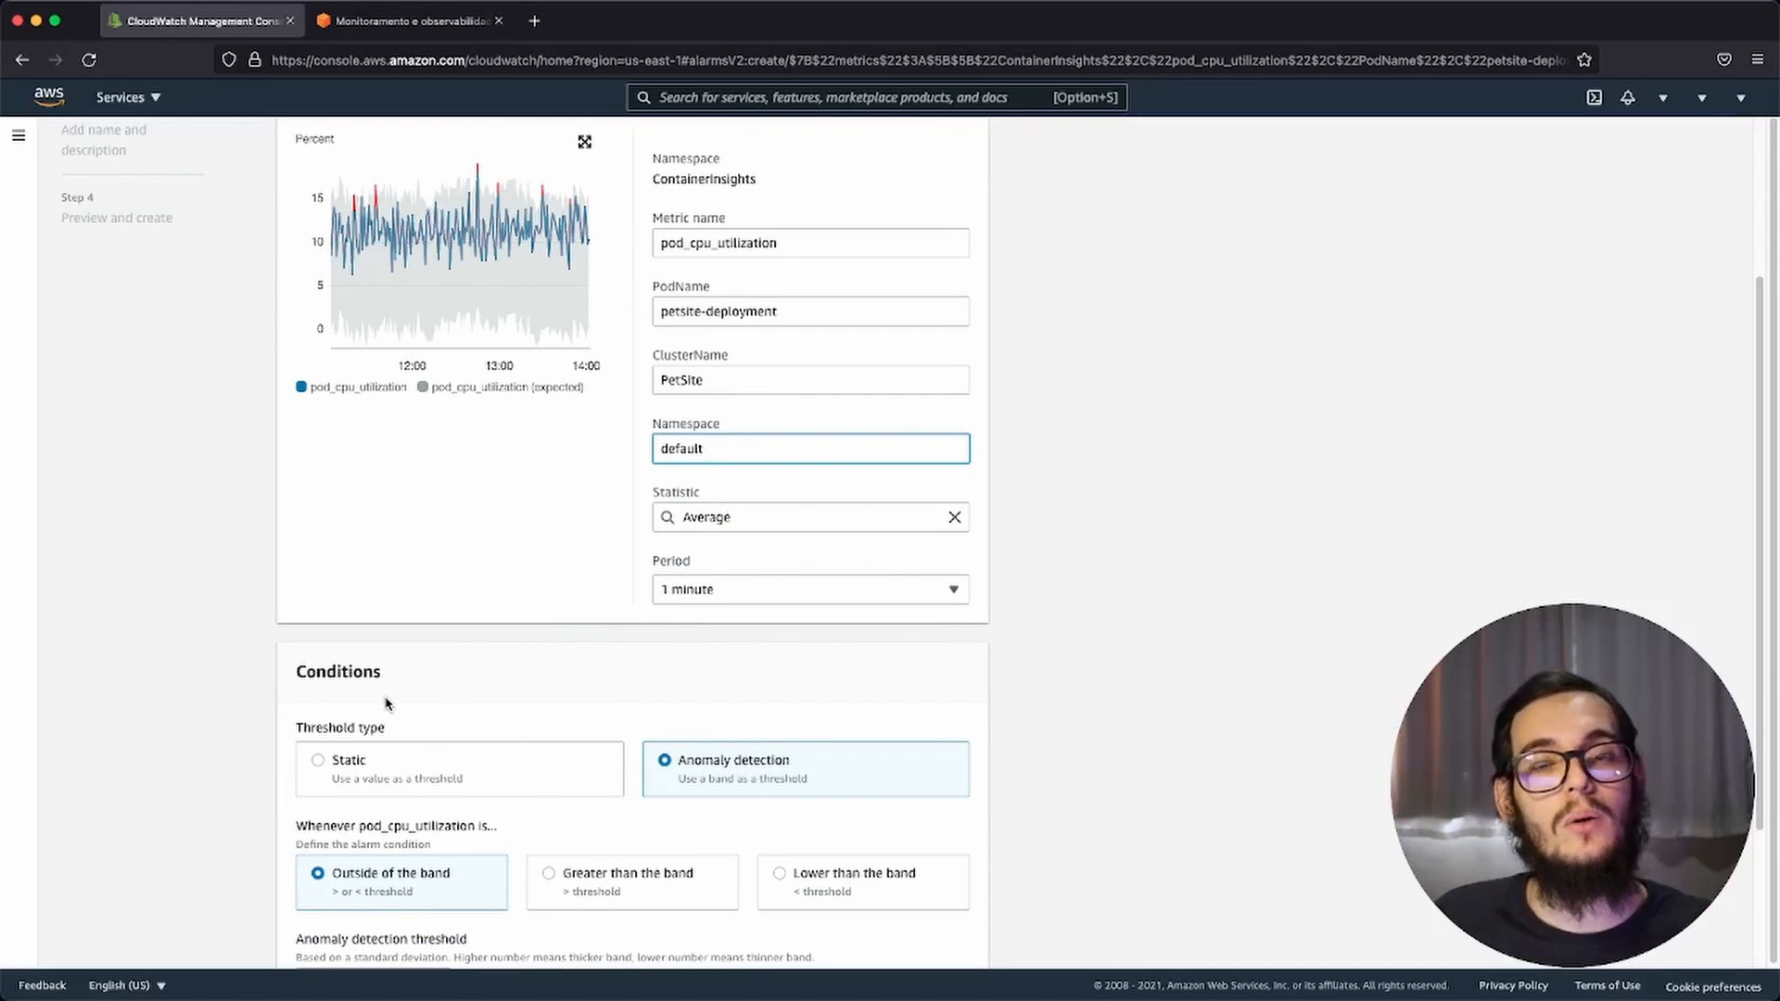
{"action": "left_click", "coordinate": [403, 777]}
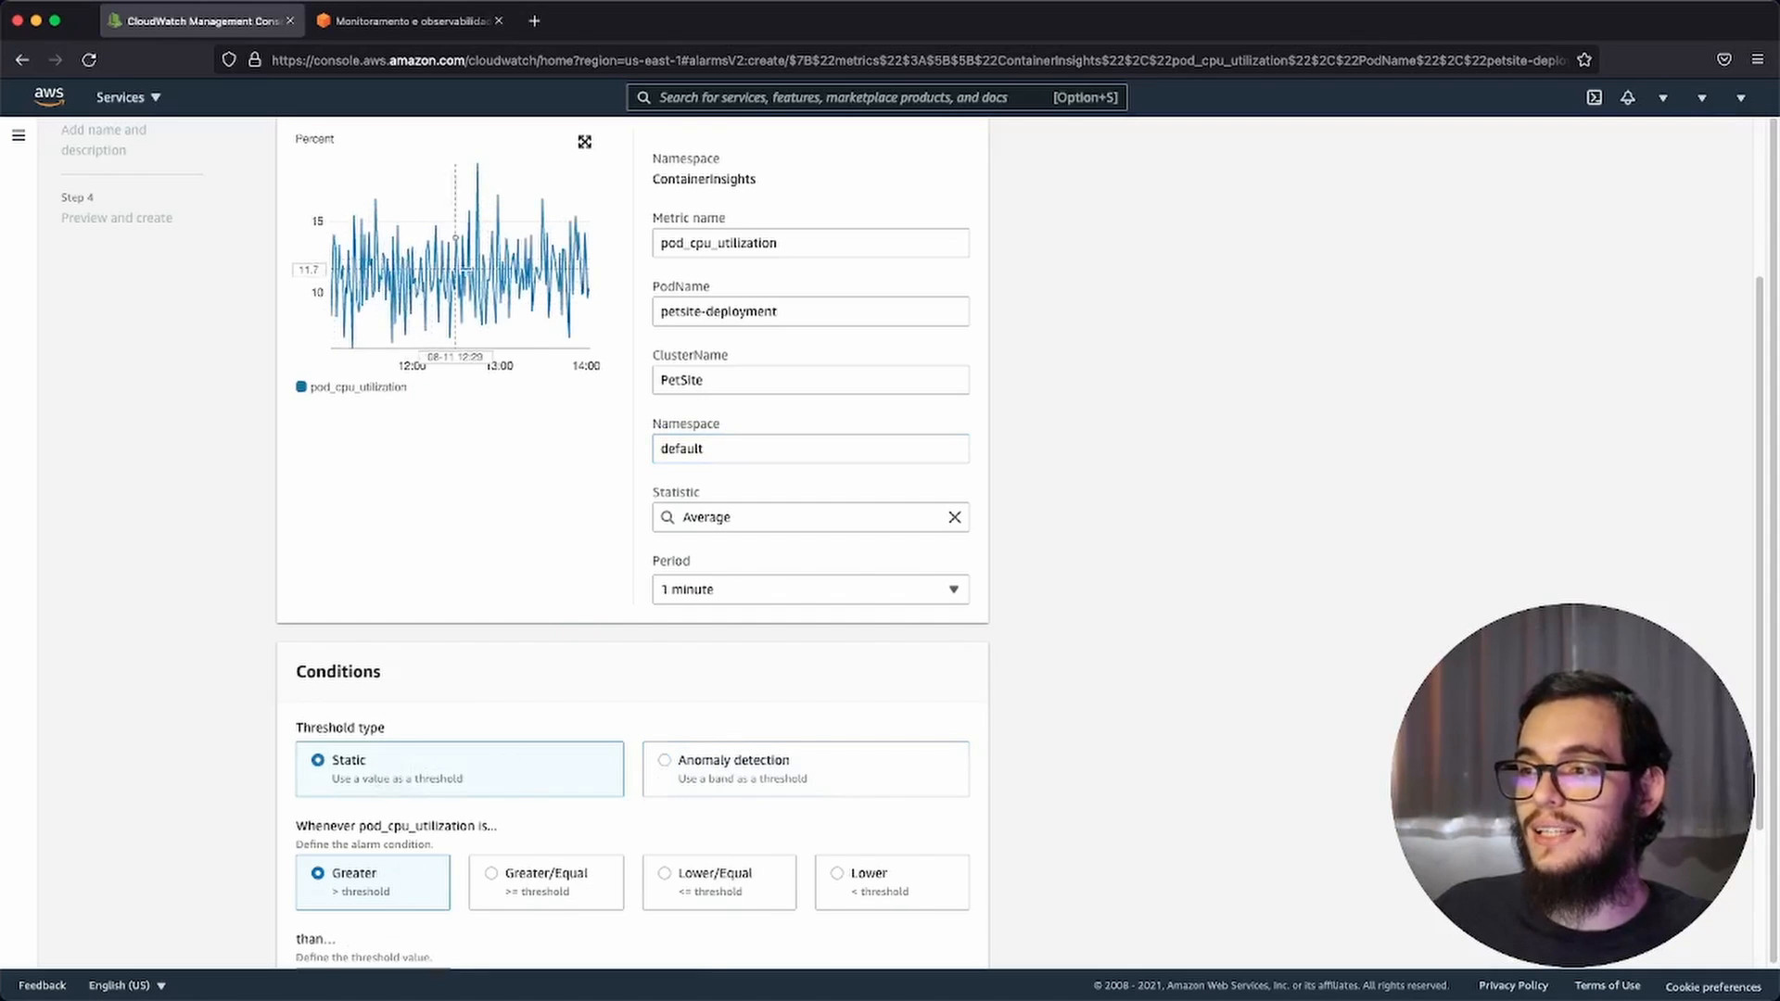
{"action": "mouse_move", "coordinate": [457, 274]}
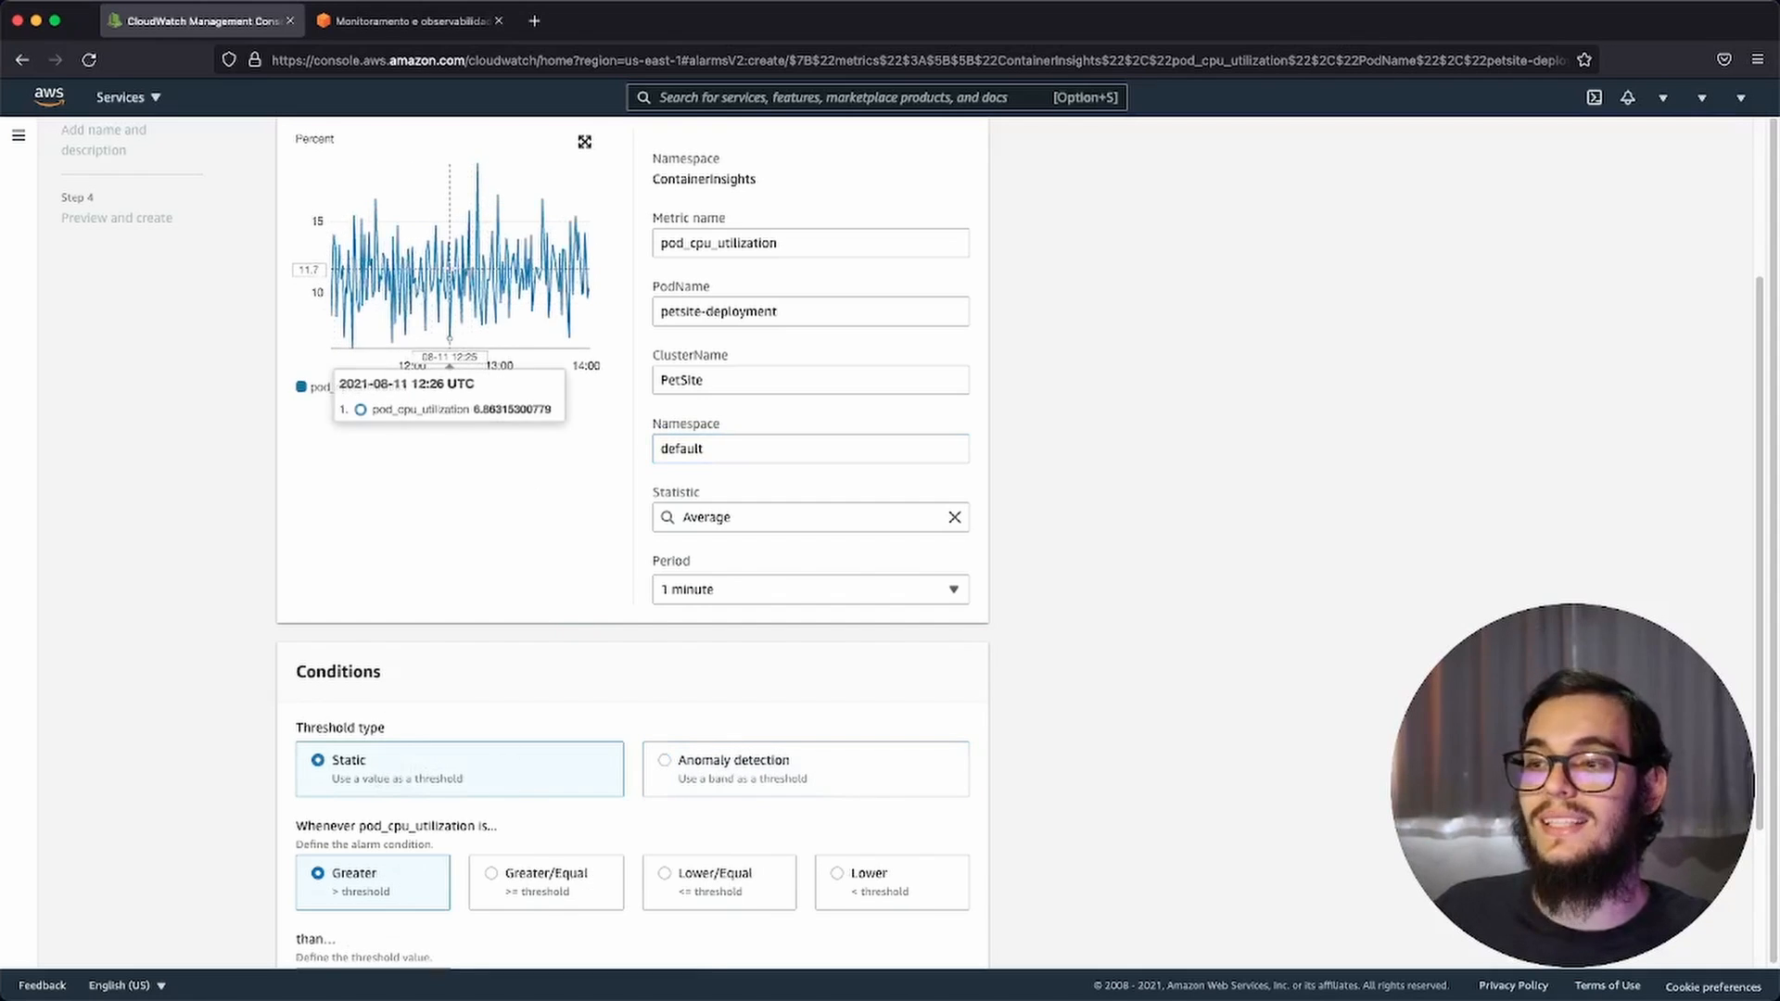
{"action": "left_click", "coordinate": [747, 766]}
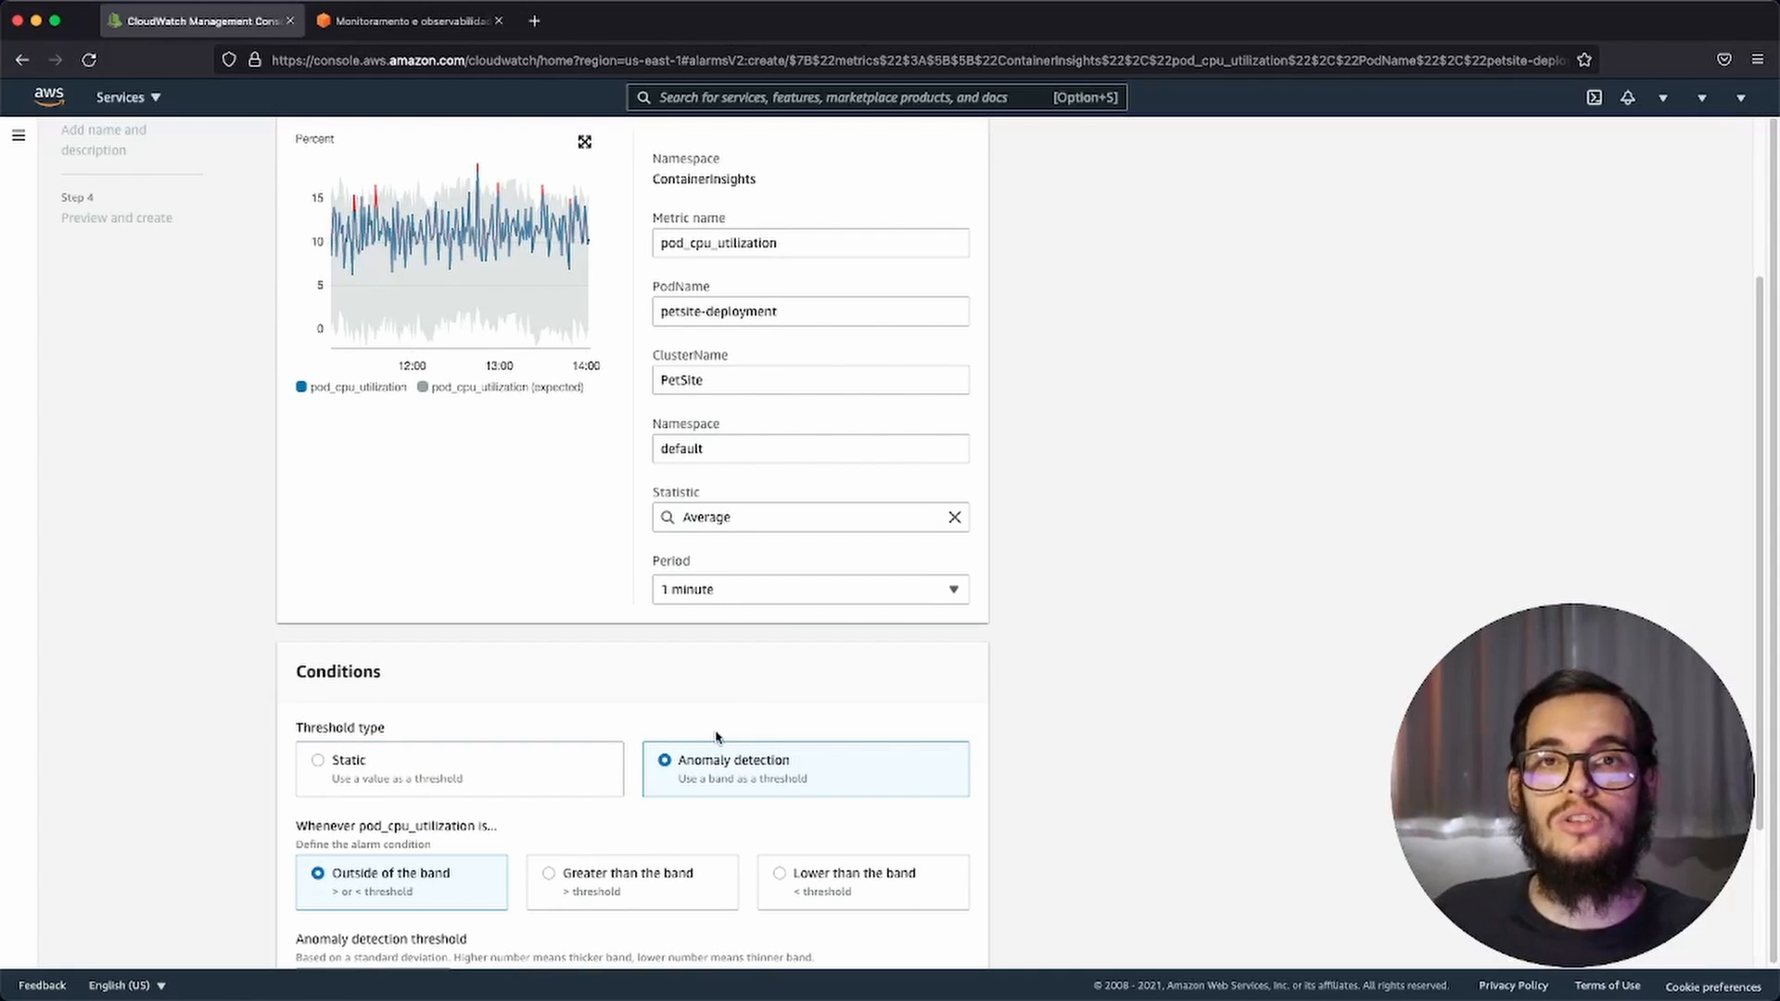
Step: Compare the anomaly detection threshold setting with the static threshold value setting, finishing with Anomaly detection selected
{"action": "scroll", "coordinate": [478, 610], "scroll_direction": "down", "scroll_amount": 1}
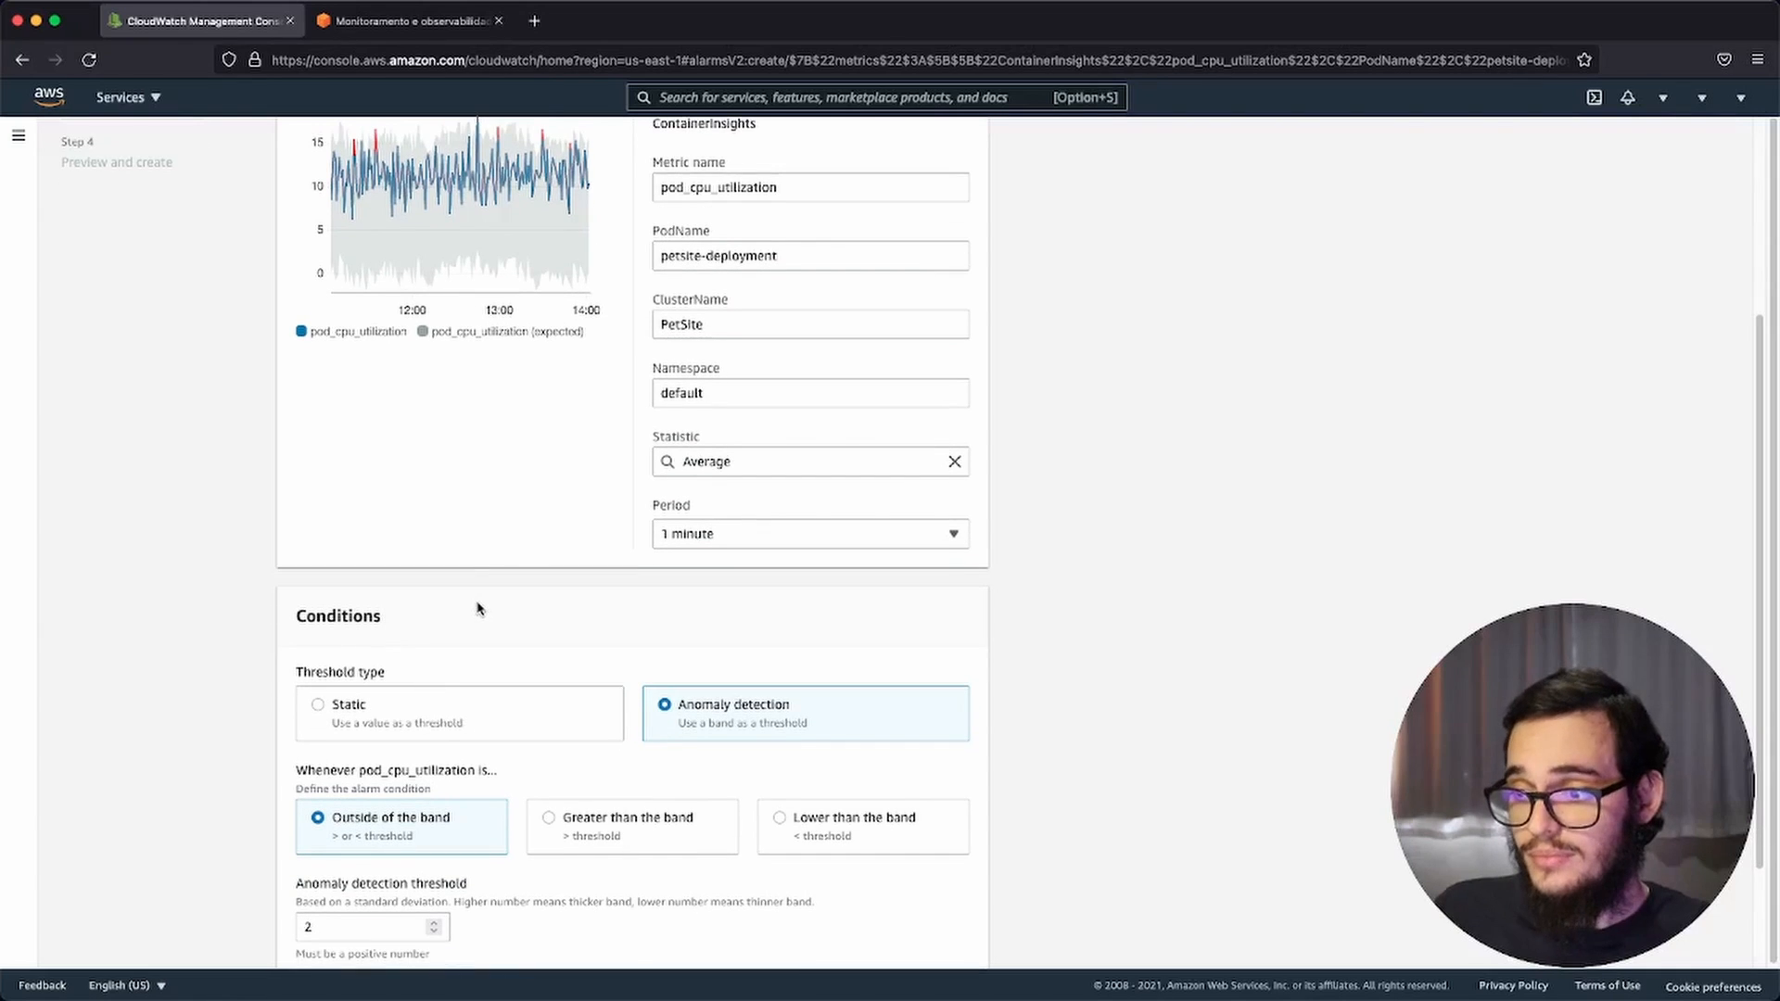
{"action": "scroll", "coordinate": [520, 547], "scroll_direction": "down", "scroll_amount": 4}
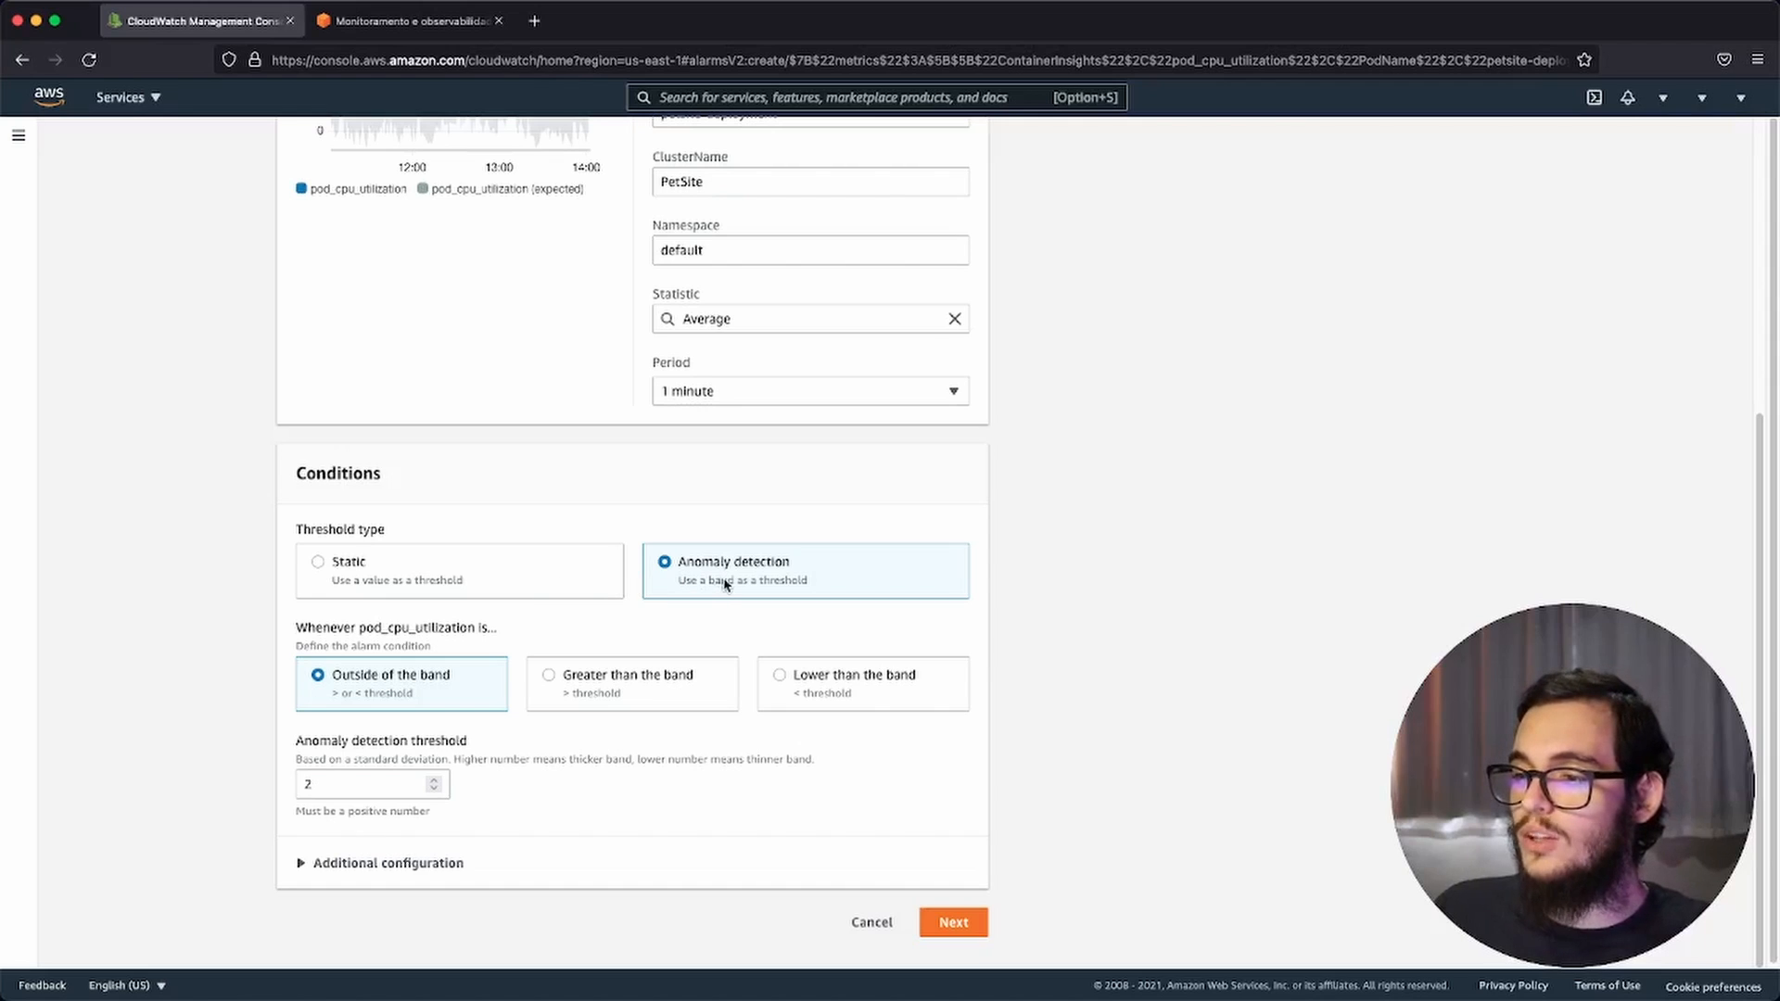
{"action": "left_click", "coordinate": [374, 784]}
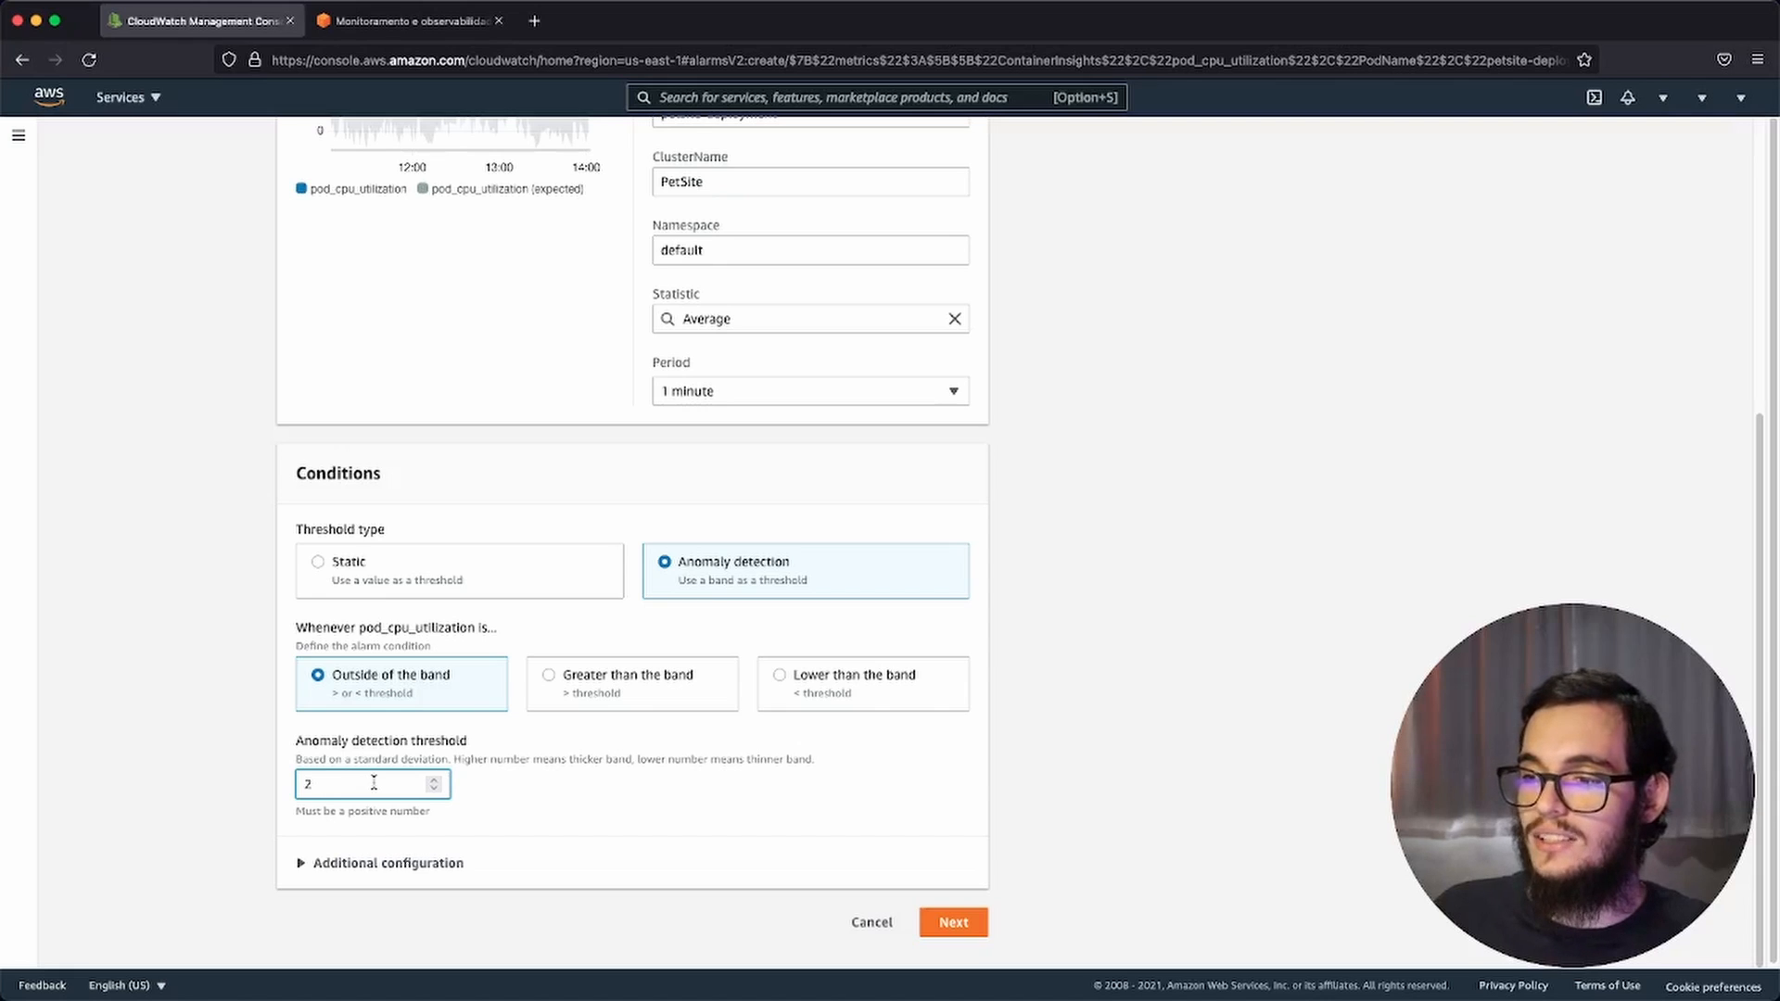
{"action": "left_click", "coordinate": [480, 577]}
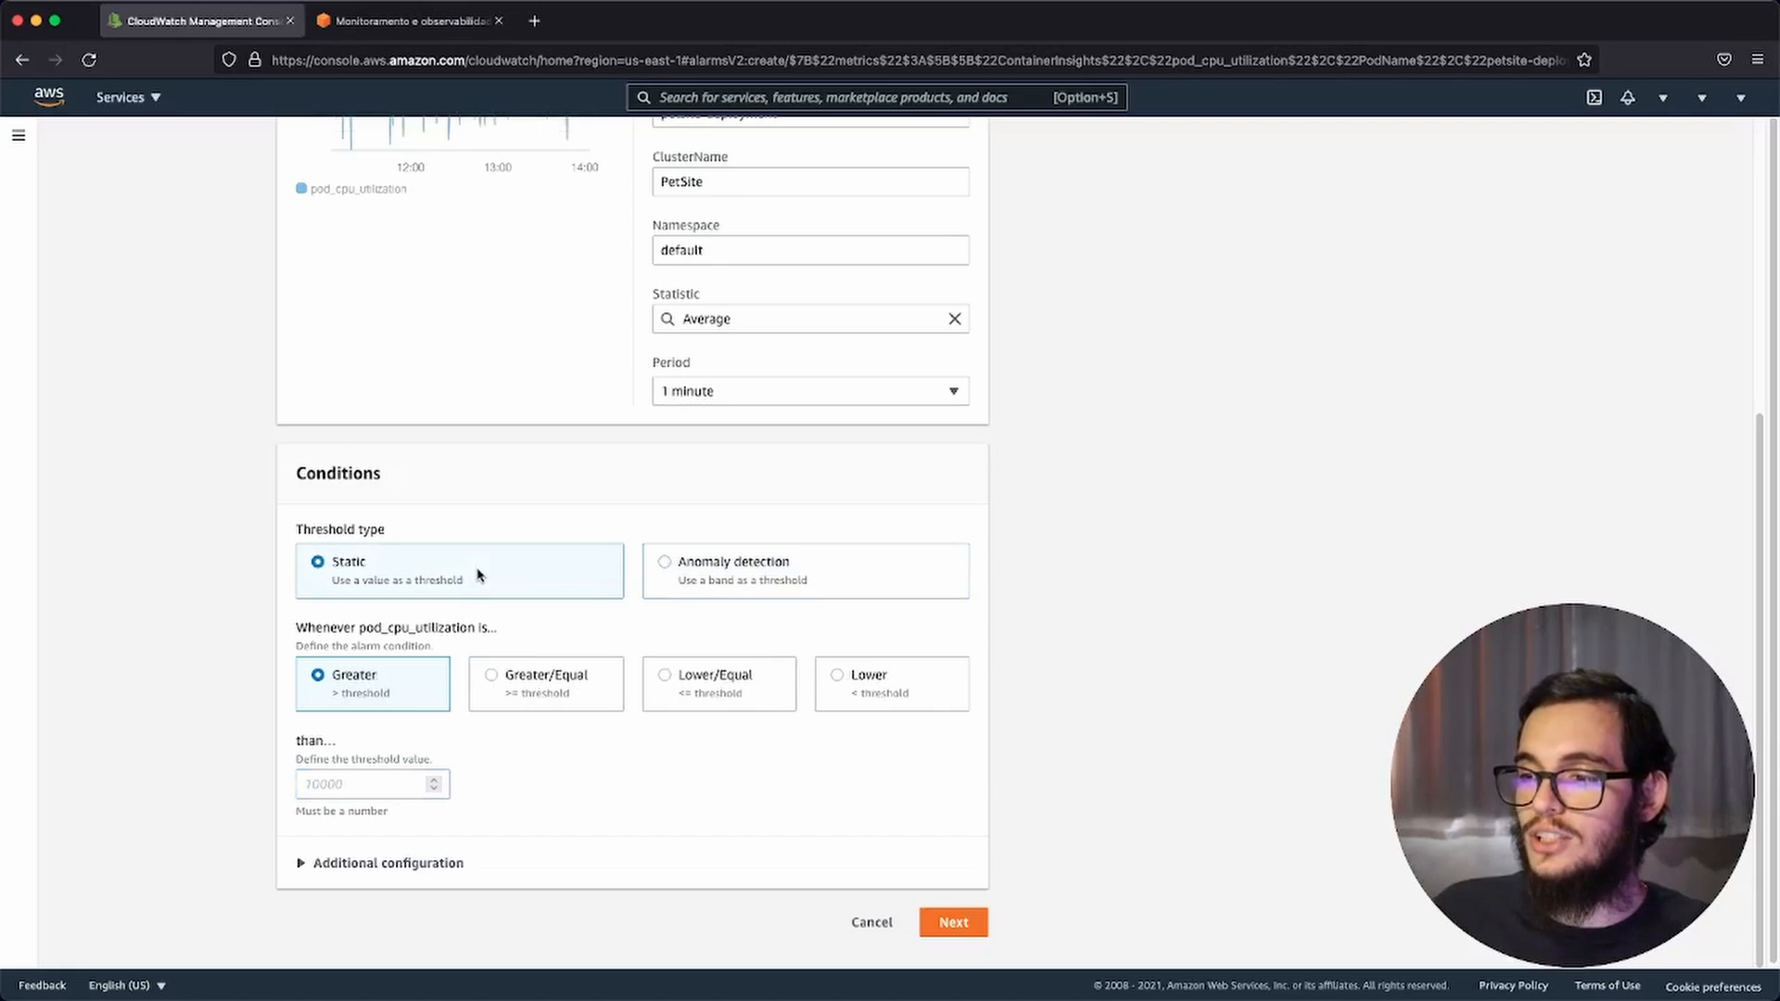
{"action": "left_click", "coordinate": [385, 784]}
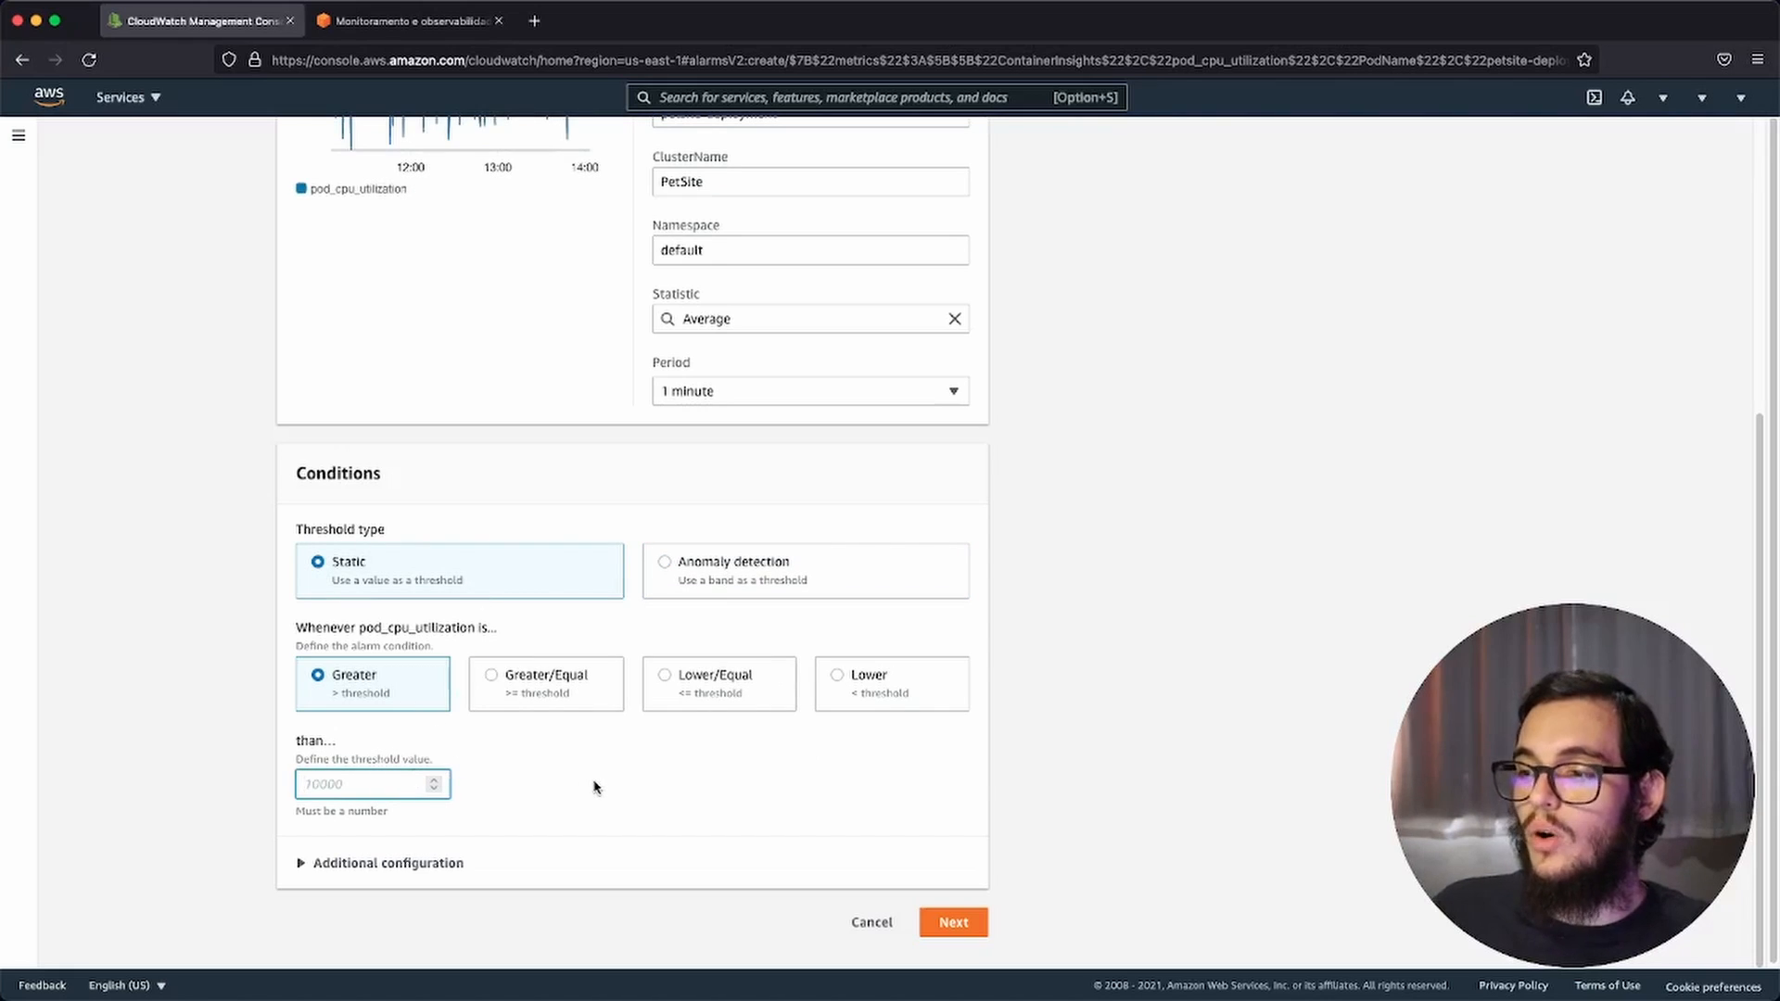
{"action": "scroll", "coordinate": [594, 787], "scroll_direction": "up", "scroll_amount": 2}
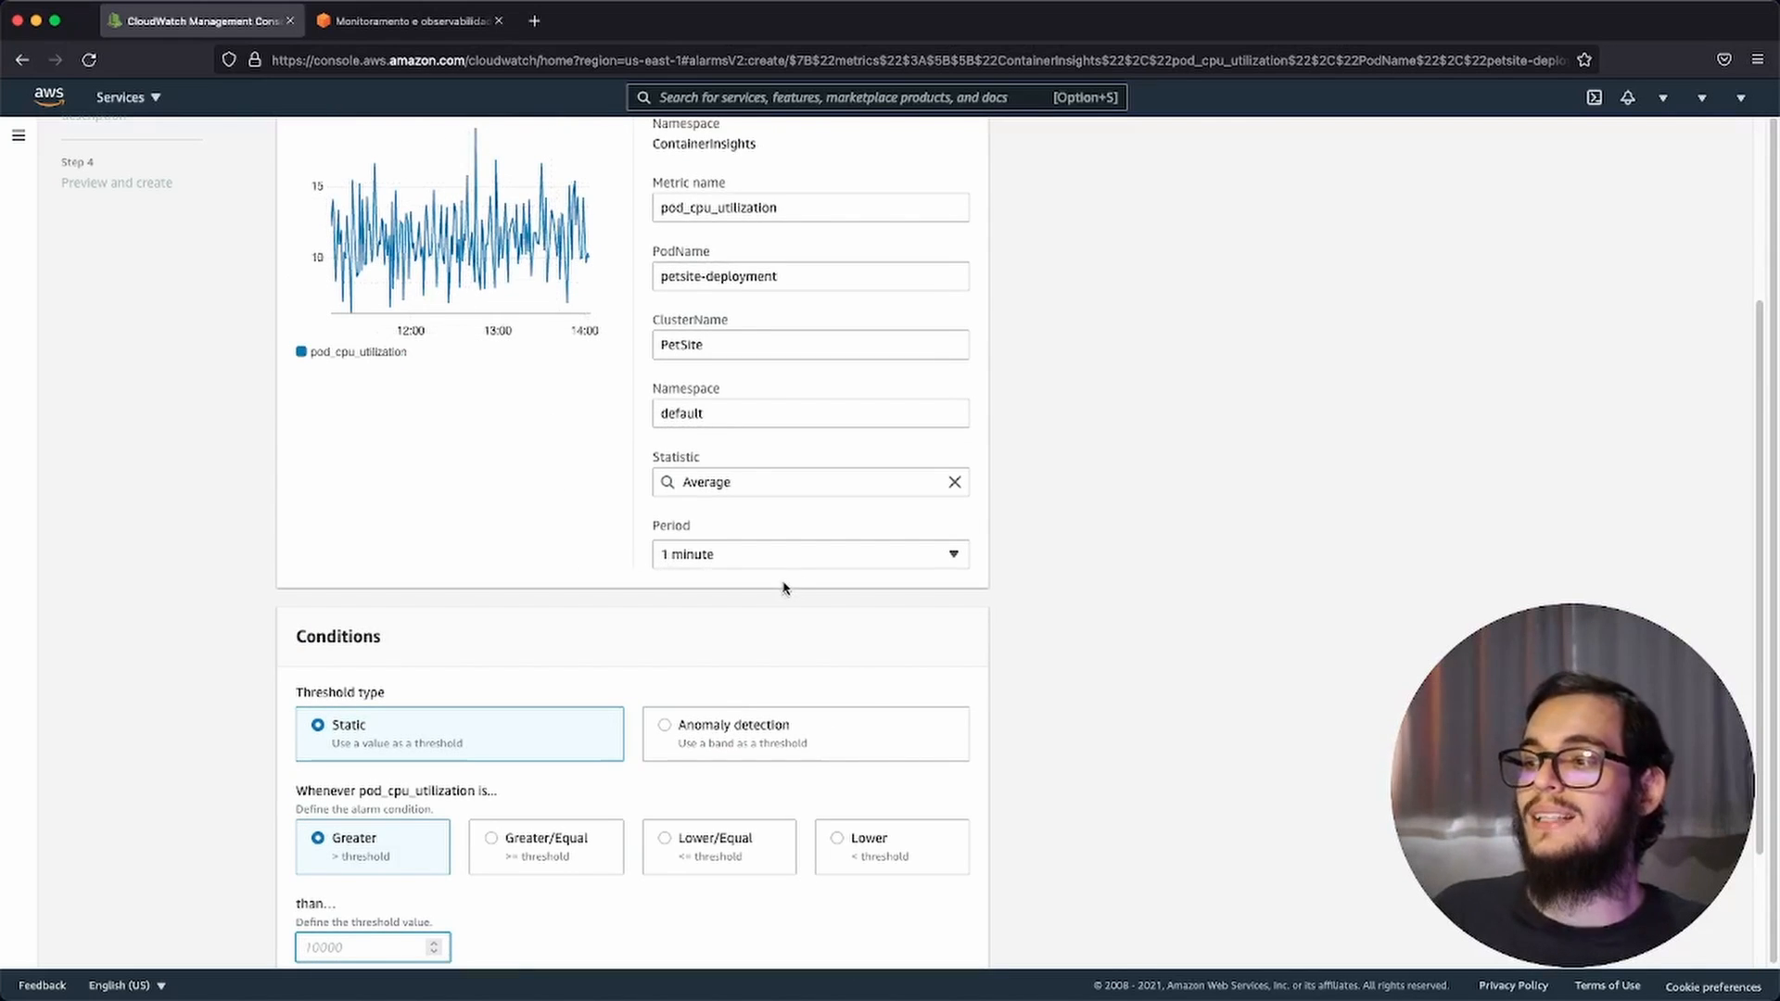
{"action": "scroll", "coordinate": [783, 588], "scroll_direction": "up", "scroll_amount": 1}
{"action": "scroll", "coordinate": [771, 584], "scroll_direction": "down", "scroll_amount": 2}
{"action": "scroll", "coordinate": [691, 612], "scroll_direction": "down", "scroll_amount": 1}
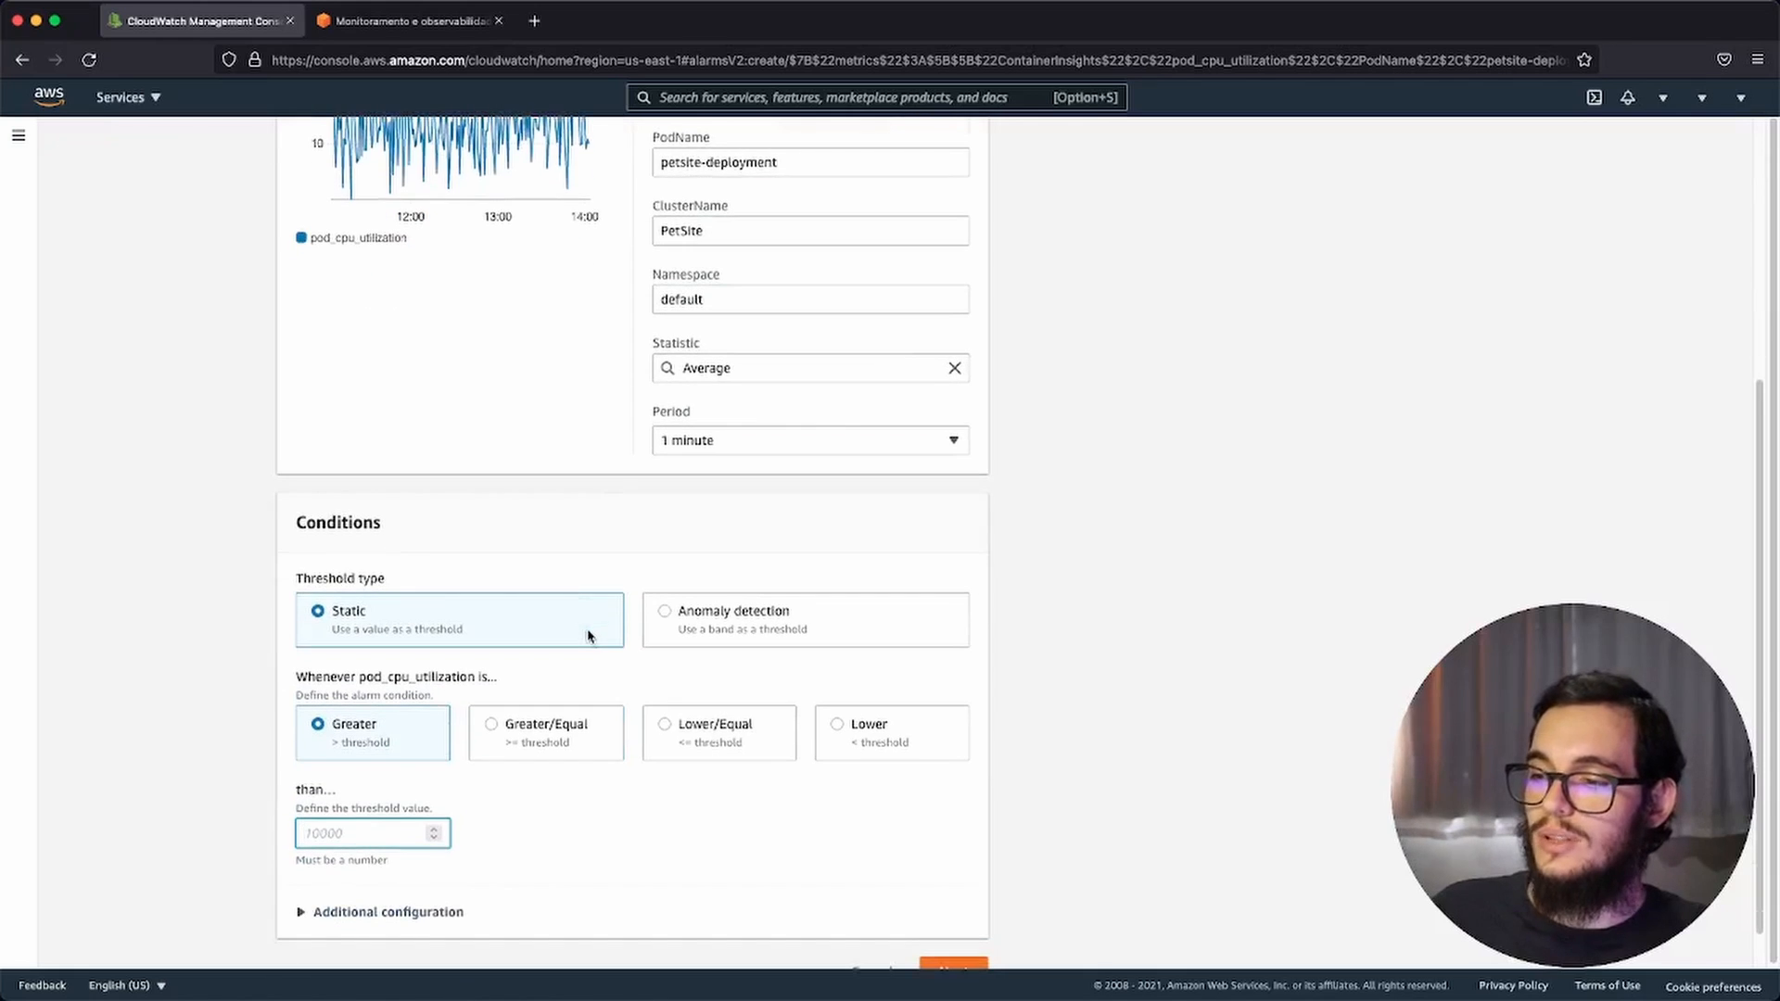
{"action": "left_click", "coordinate": [705, 627]}
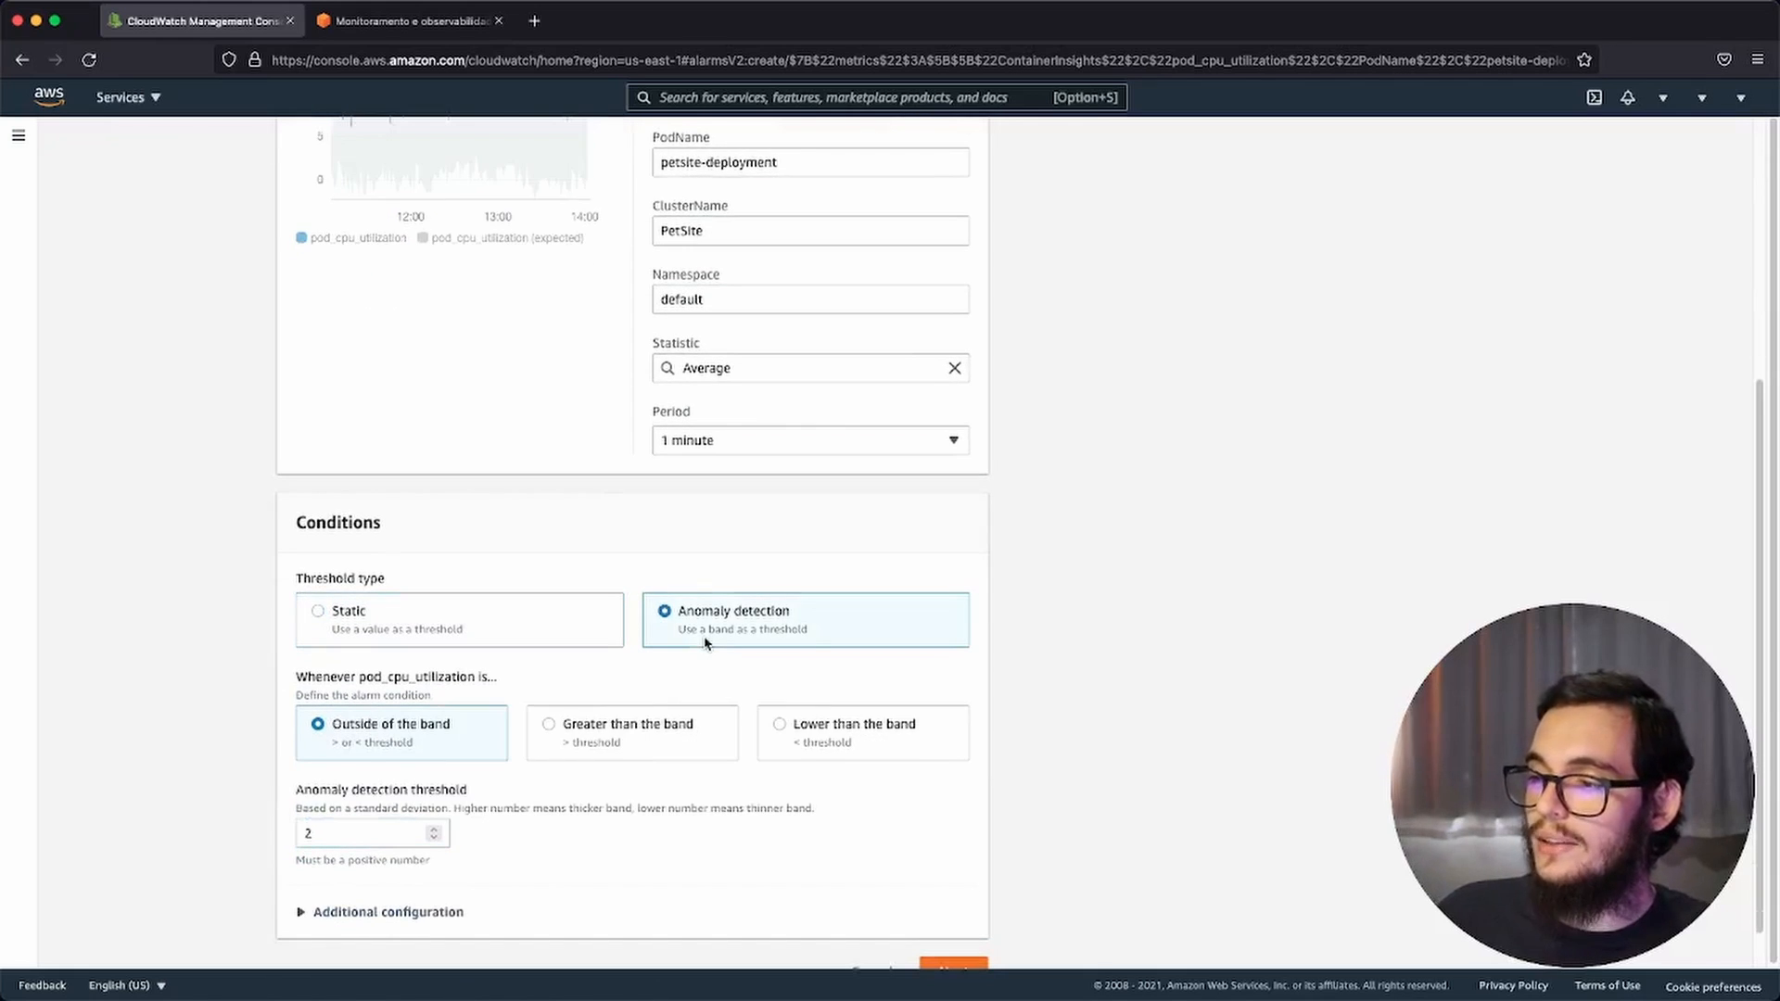
Step: Set the alarm's anomaly detection threshold to 1 and check the band on the metric graph
{"action": "left_click", "coordinate": [354, 843]}
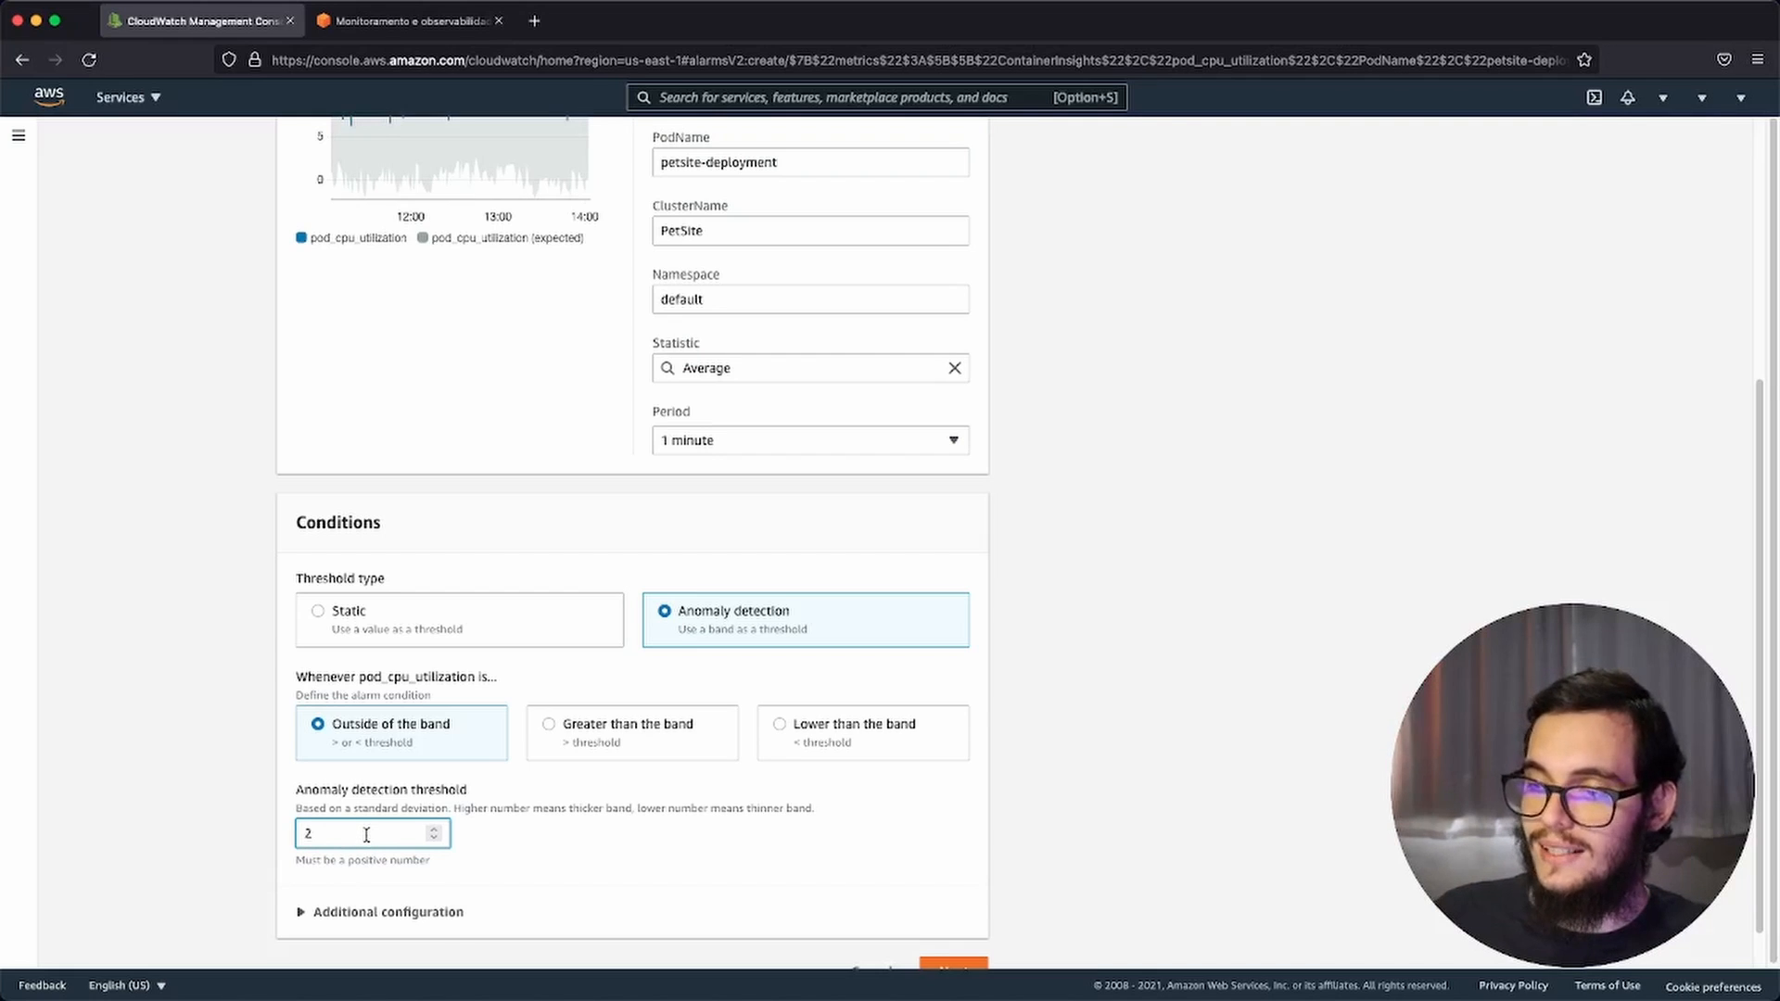
{"action": "key", "text": "BackSpace"}
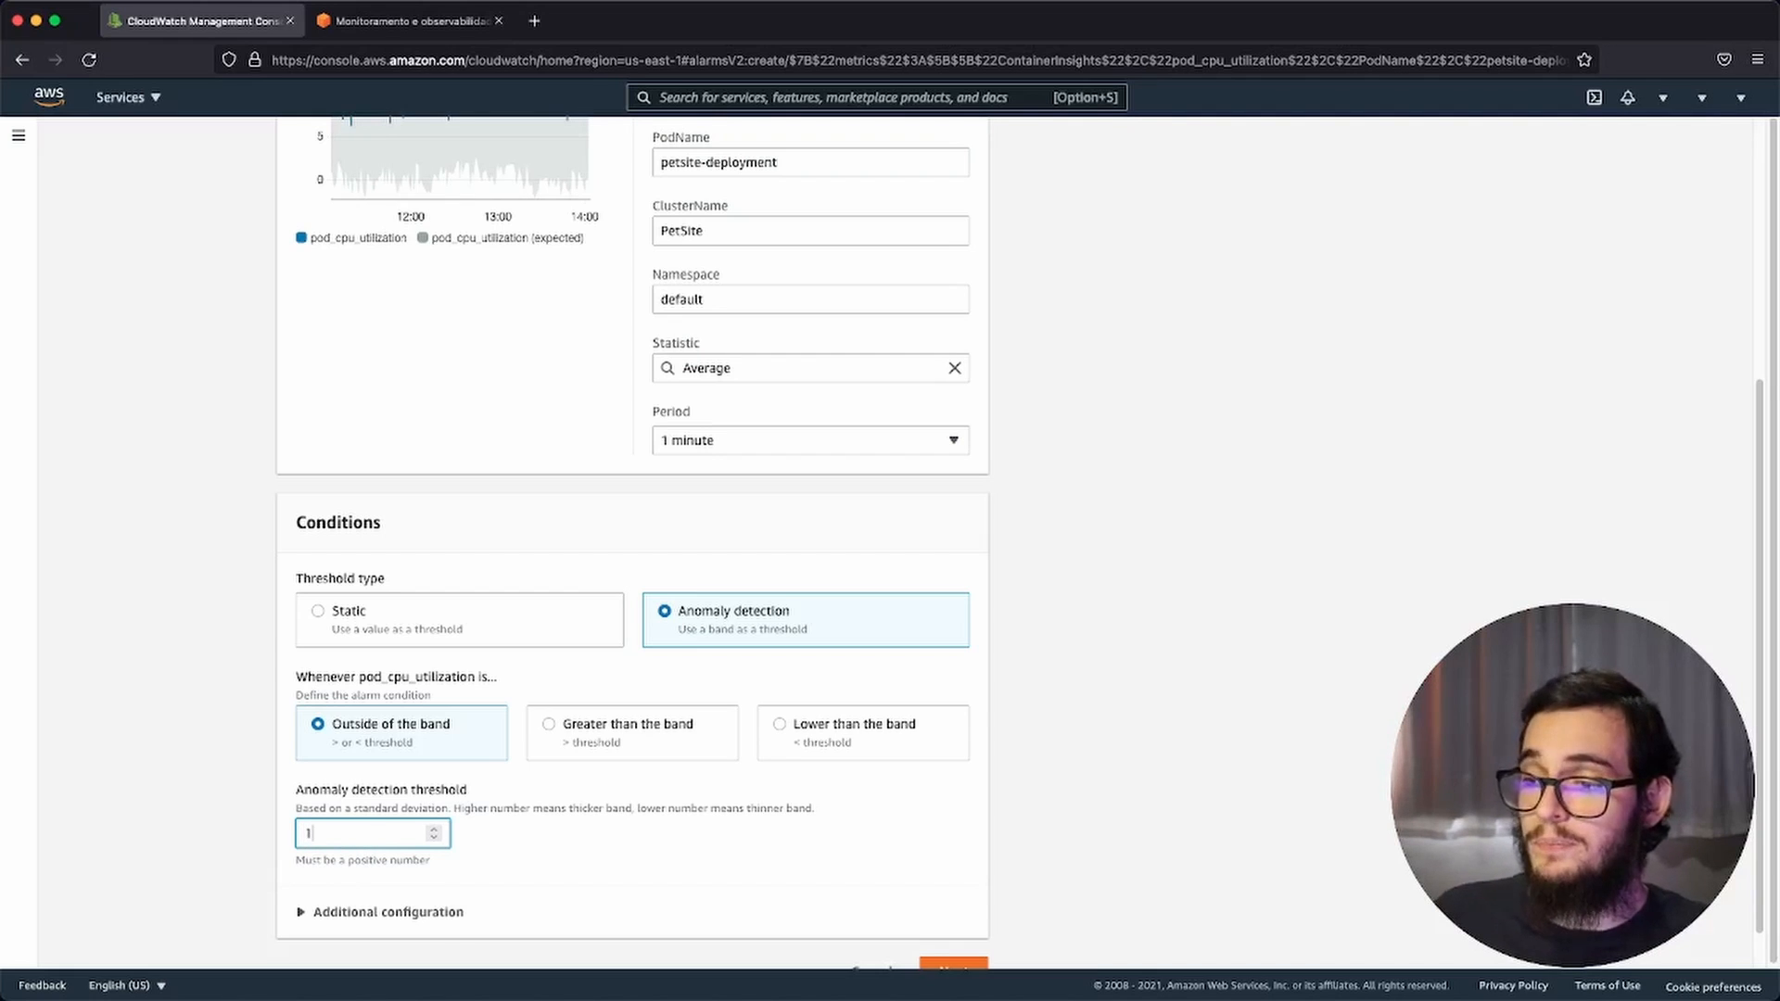
{"action": "scroll", "coordinate": [438, 639], "scroll_direction": "up", "scroll_amount": 1}
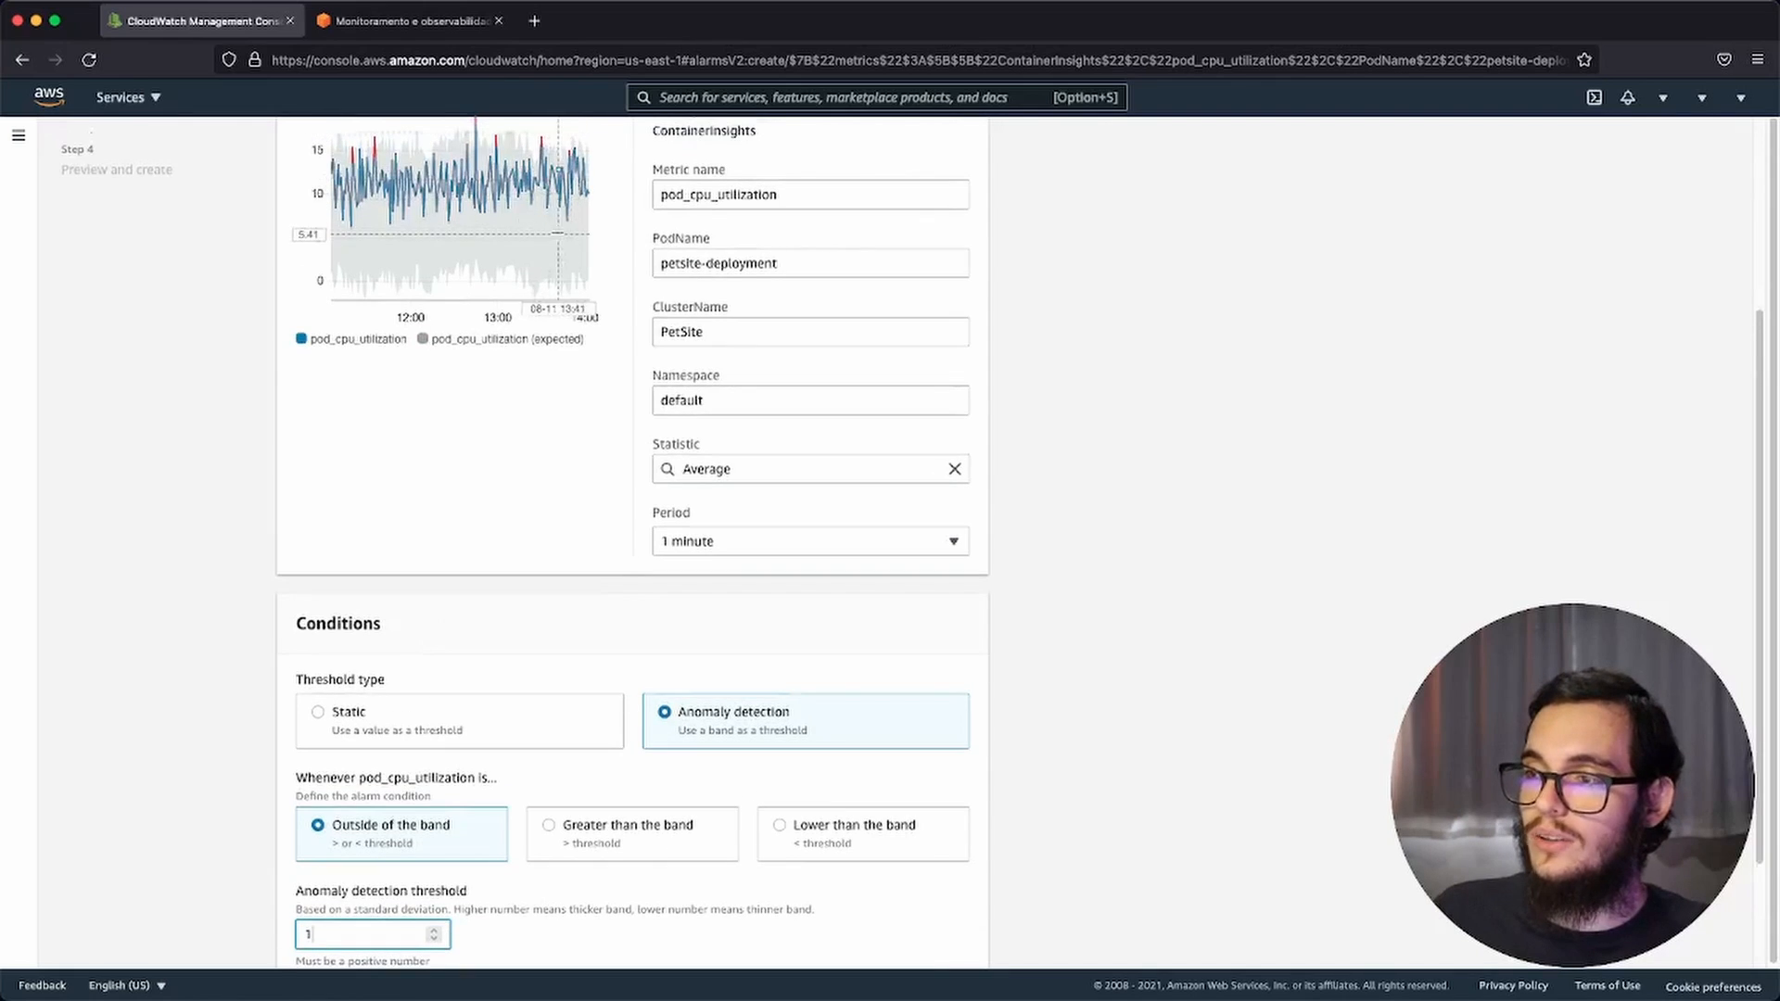
Step: Expand the additional configuration of the alarm conditions and continue to configuring the alarm actions
{"action": "scroll", "coordinate": [668, 411], "scroll_direction": "down", "scroll_amount": 2}
{"action": "left_click", "coordinate": [386, 864]}
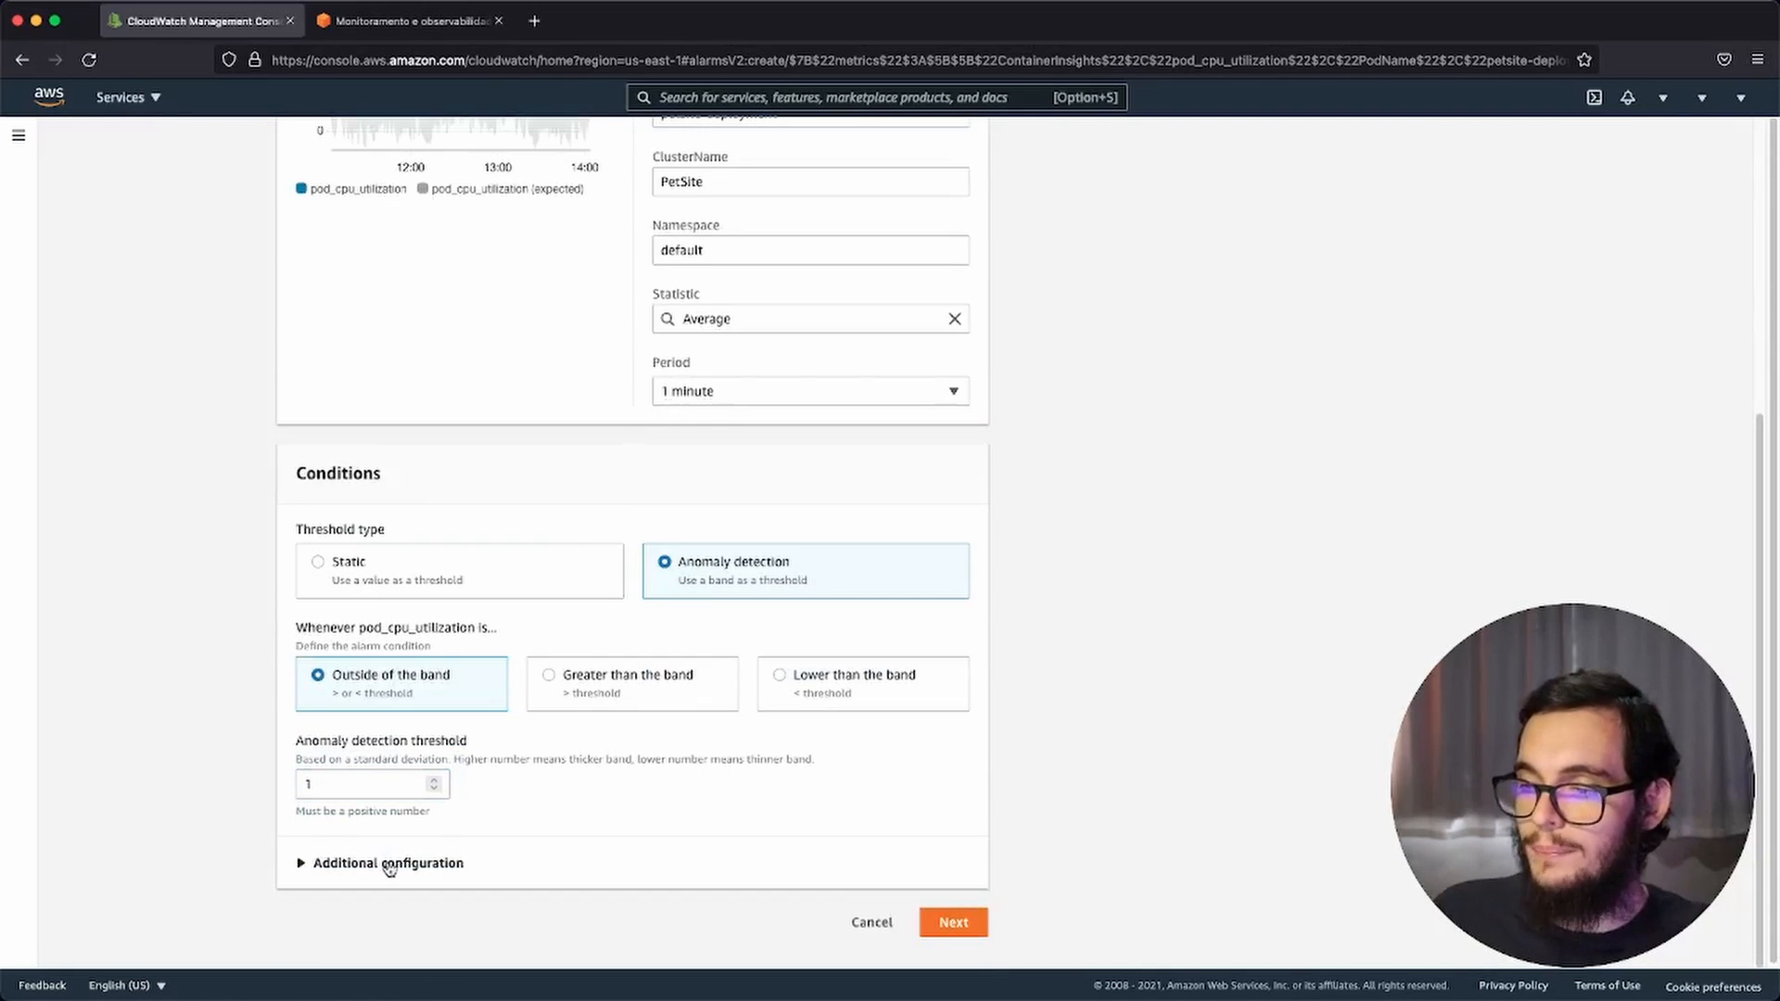
{"action": "left_click", "coordinate": [953, 924]}
{"action": "scroll", "coordinate": [680, 512], "scroll_direction": "up", "scroll_amount": 3}
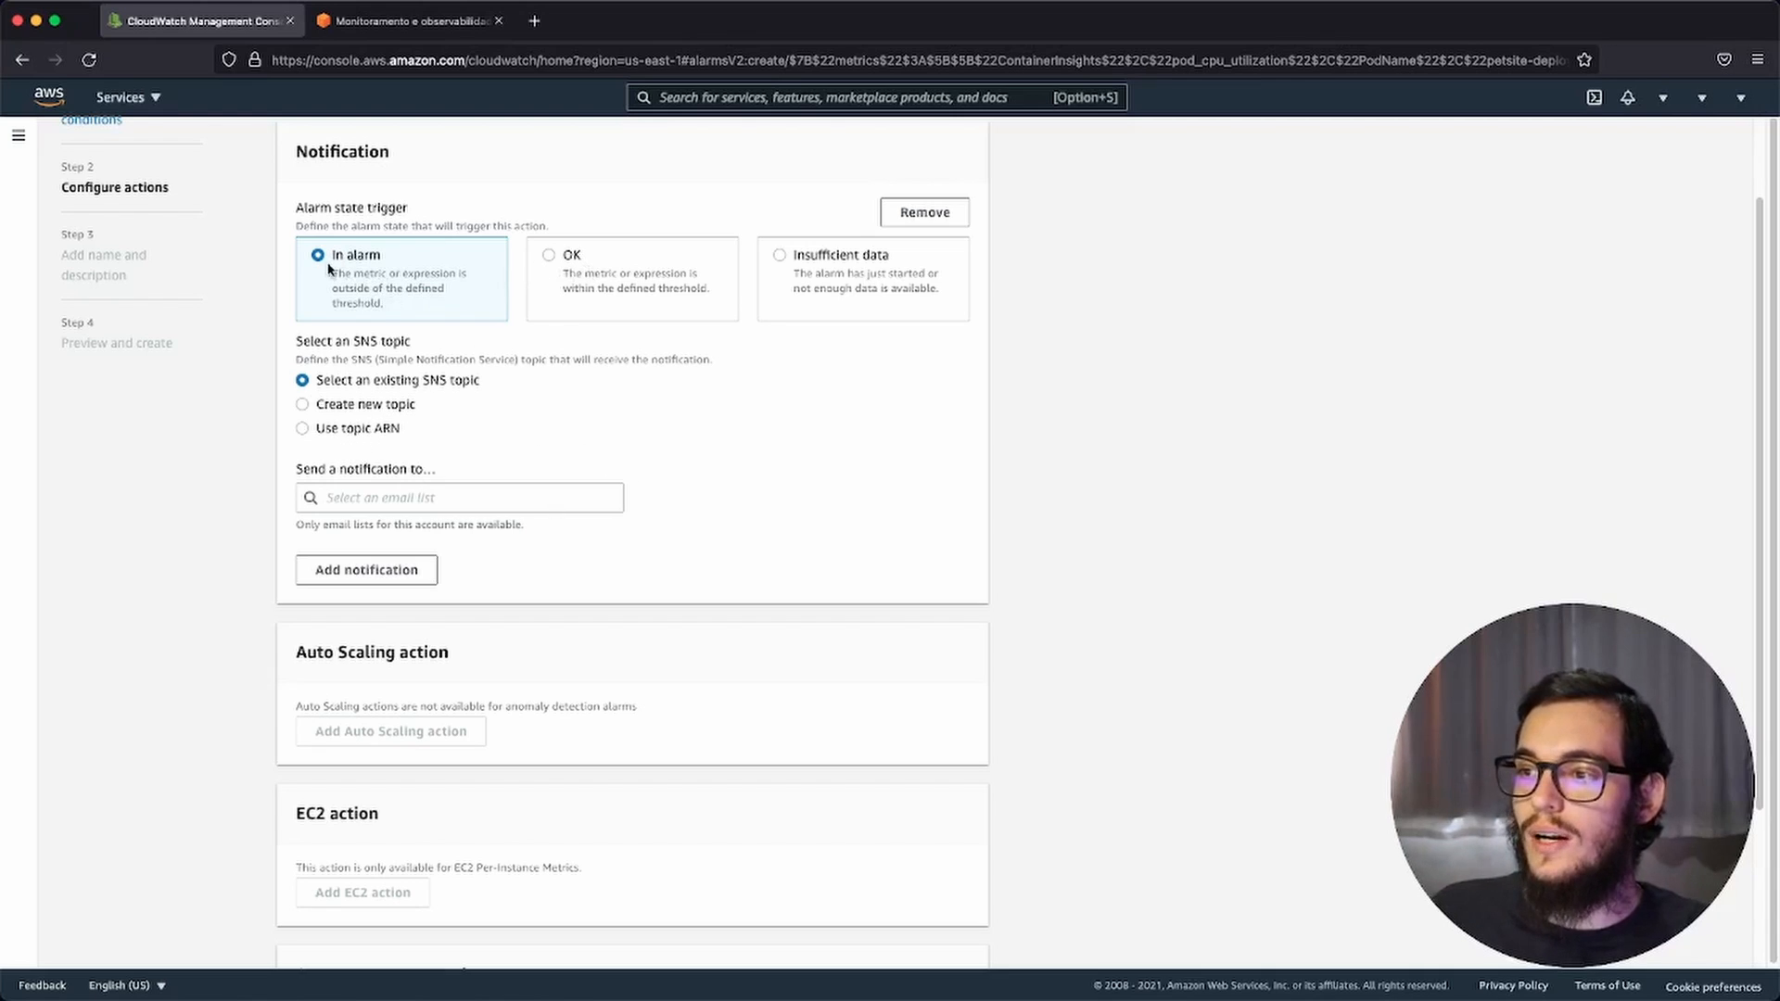
Step: Try the OK and Insufficient data alarm state triggers for the notification and return to In alarm
{"action": "left_click", "coordinate": [601, 288]}
{"action": "left_click", "coordinate": [825, 272]}
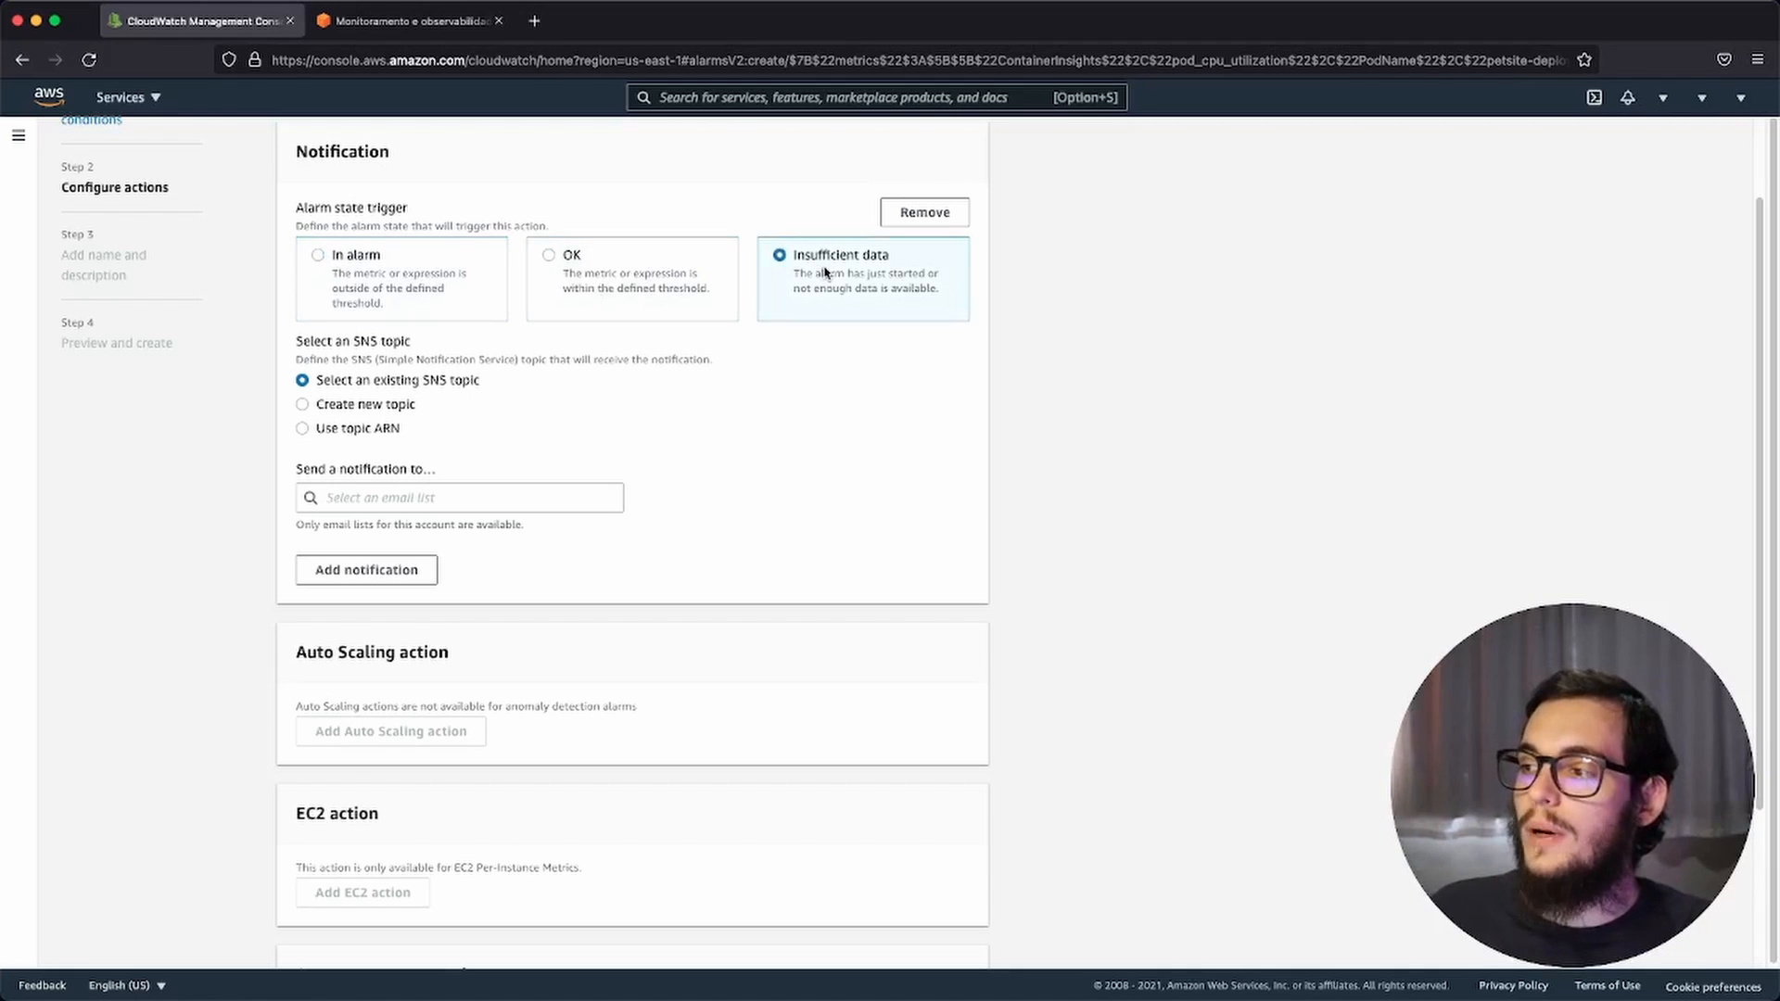
{"action": "left_click", "coordinate": [671, 289]}
{"action": "left_click", "coordinate": [412, 280]}
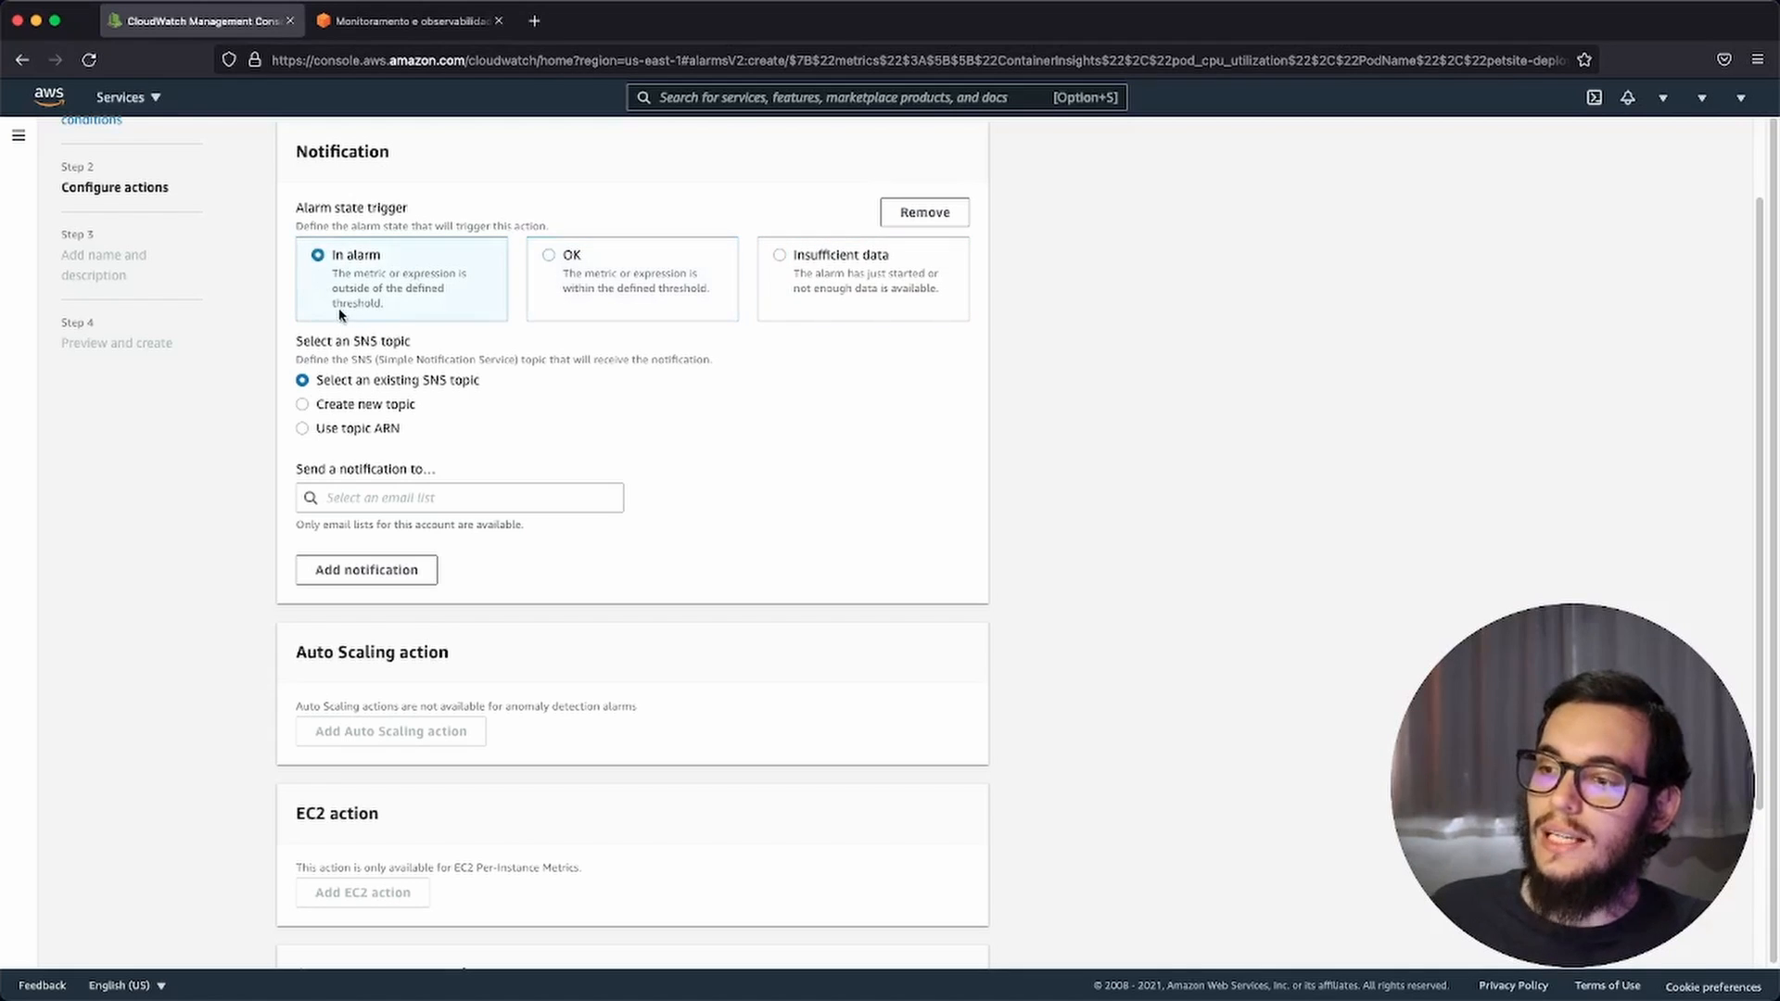
Step: Send the alarm notification to the existing SNS topic Metric_Alarm_Test, look over the other action types and continue to the name and description
{"action": "left_click", "coordinate": [393, 502]}
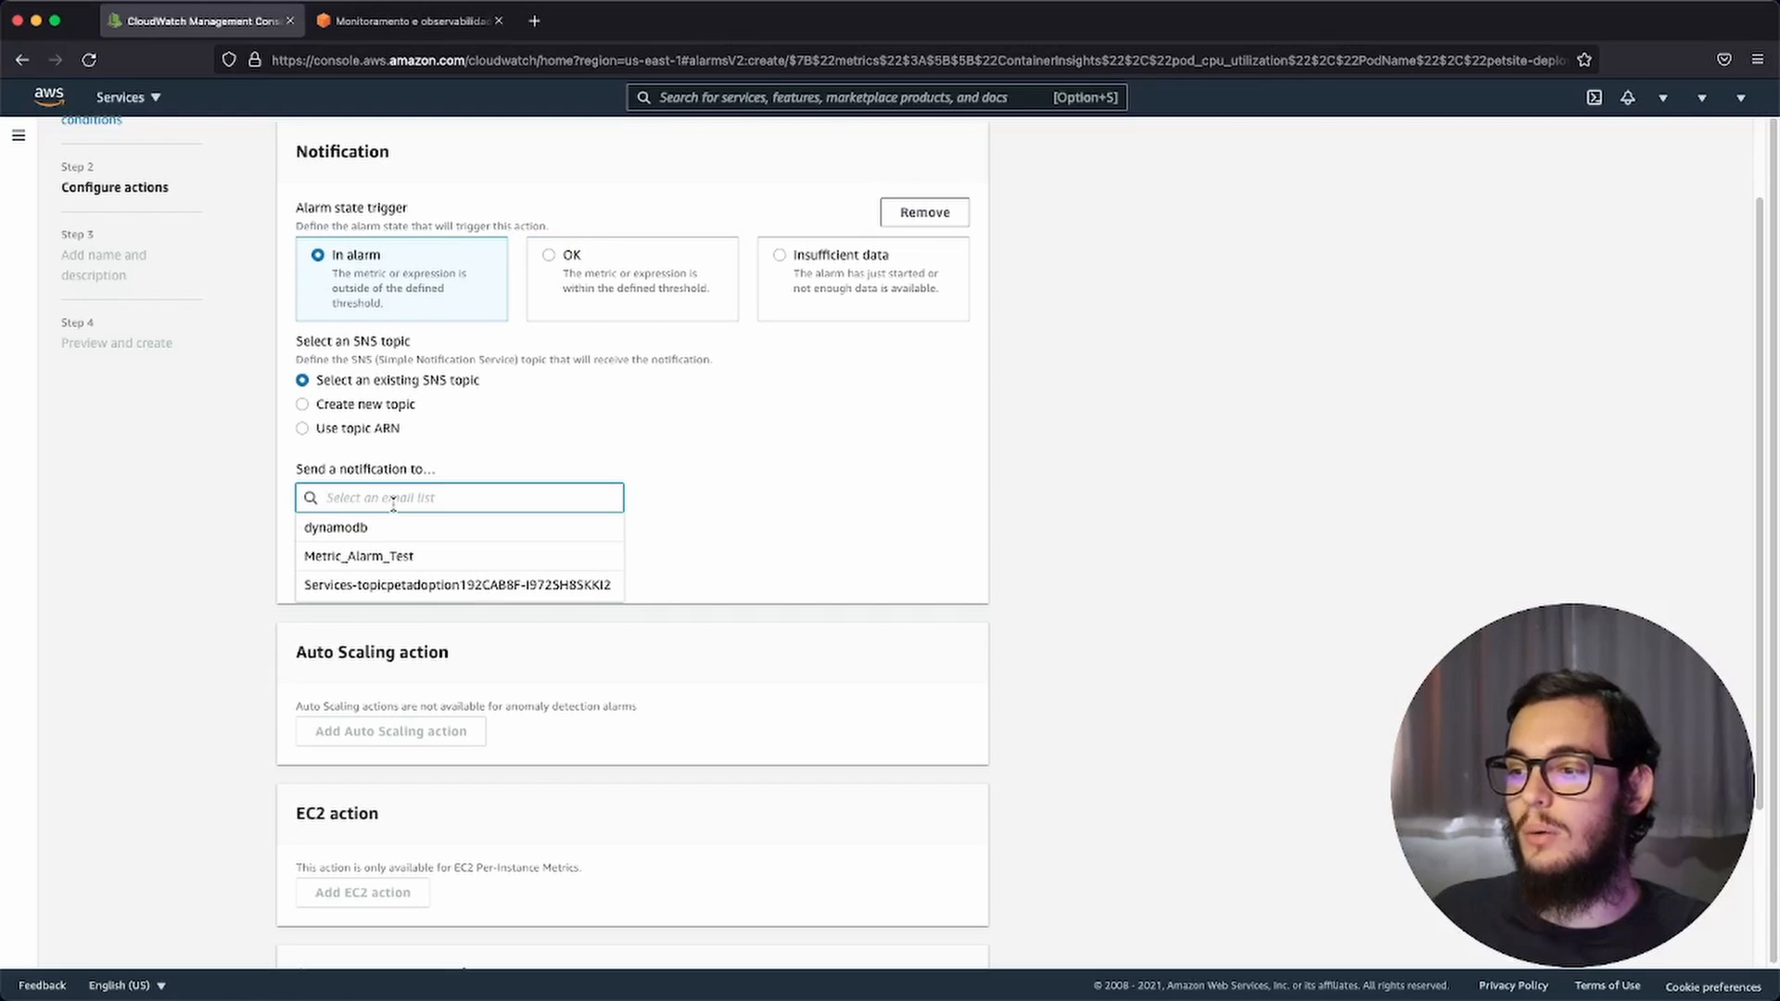
{"action": "left_click", "coordinate": [418, 558]}
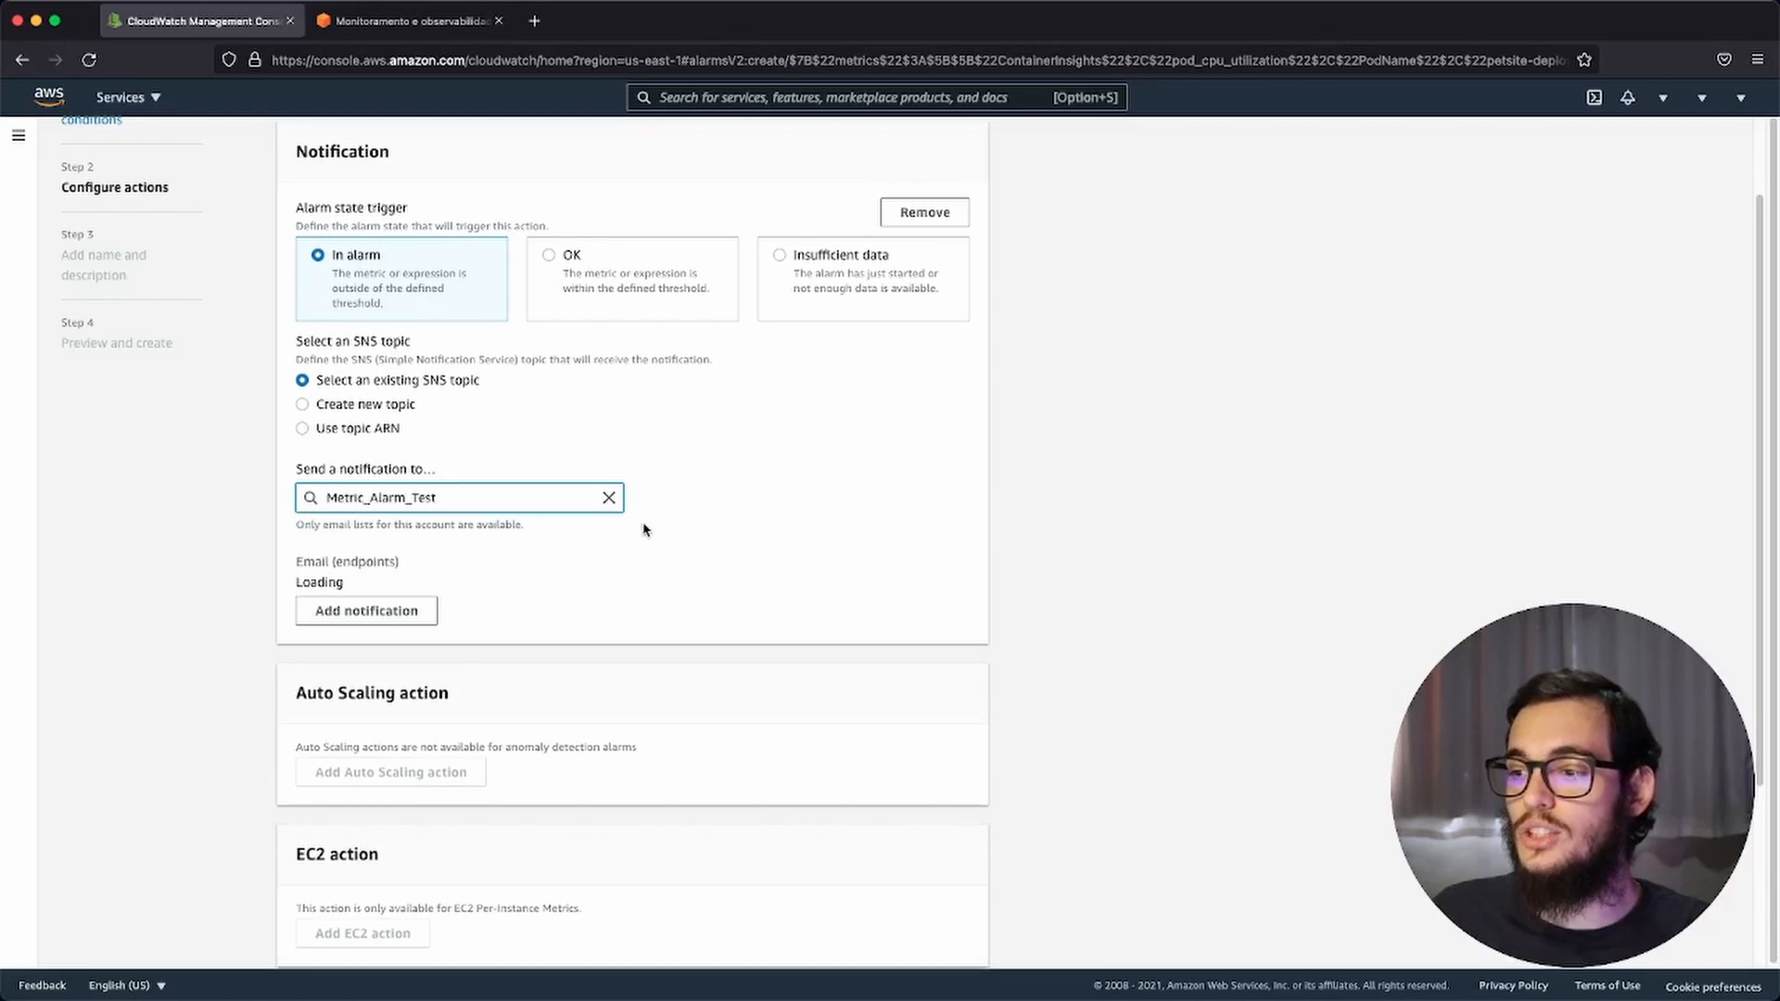
{"action": "scroll", "coordinate": [647, 529], "scroll_direction": "down", "scroll_amount": 1}
{"action": "scroll", "coordinate": [647, 529], "scroll_direction": "up", "scroll_amount": 2}
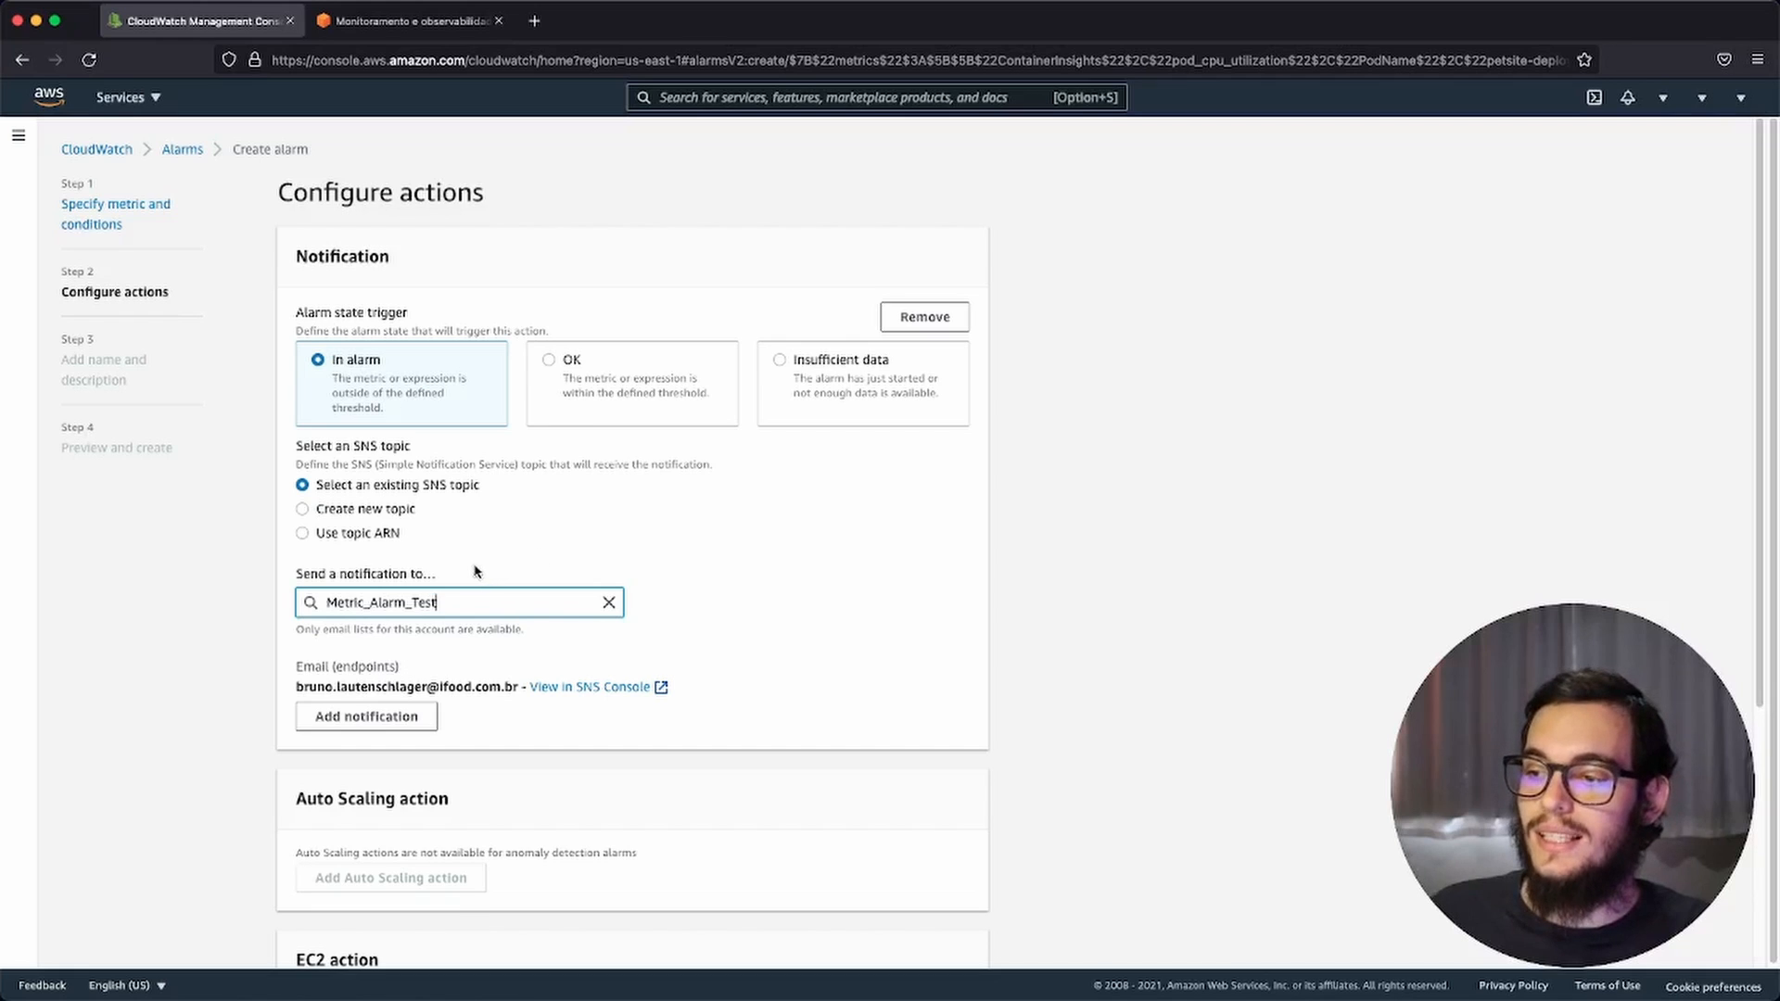
{"action": "scroll", "coordinate": [482, 570], "scroll_direction": "down", "scroll_amount": 5}
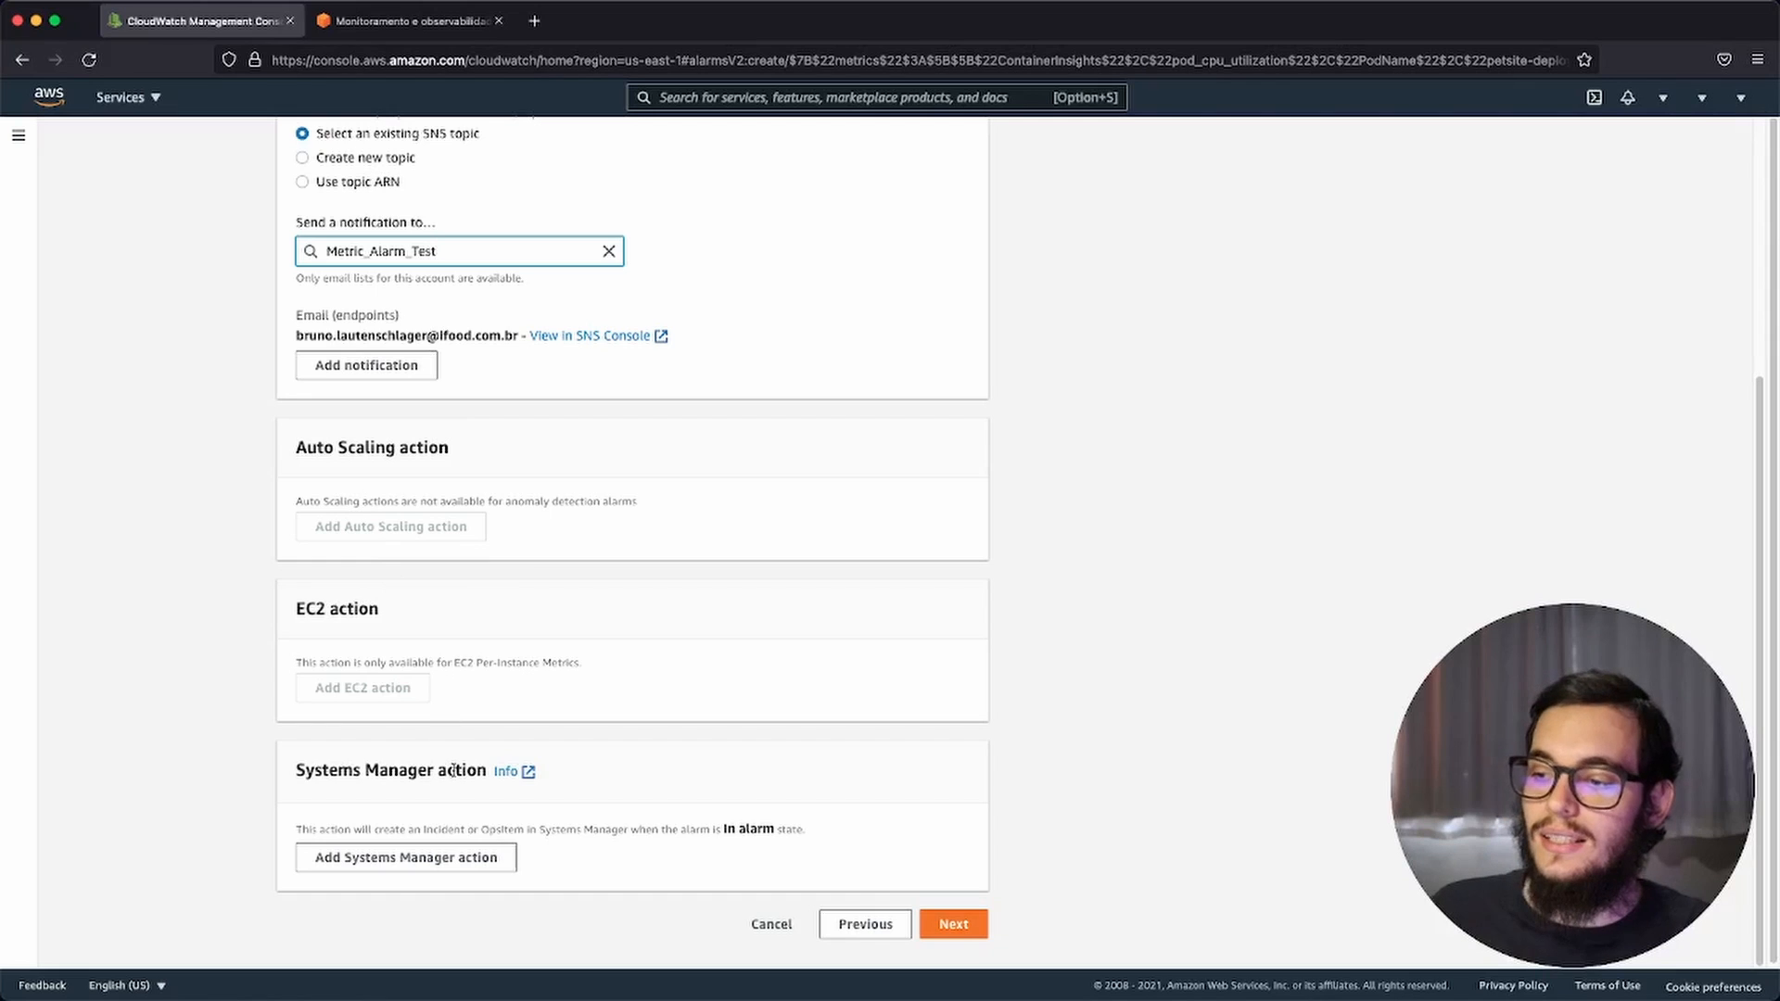
{"action": "left_click_drag", "start_coordinate": [453, 770], "coordinate": [379, 770]}
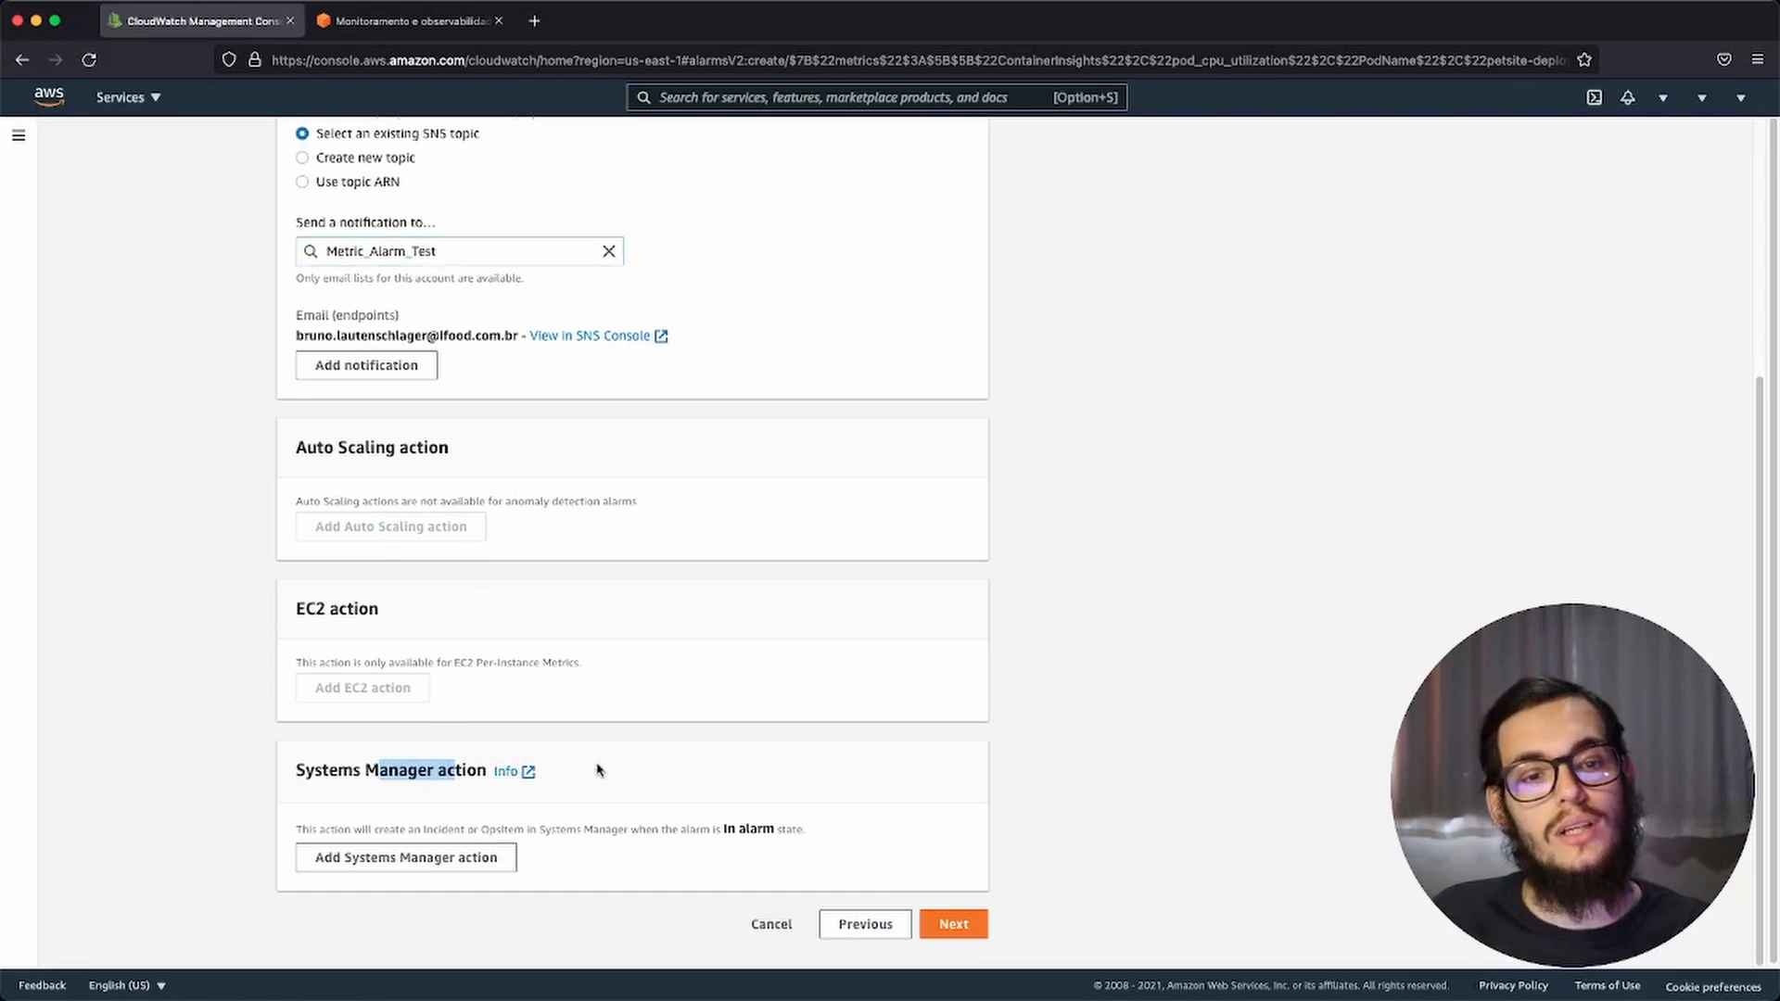
{"action": "left_click", "coordinate": [947, 934]}
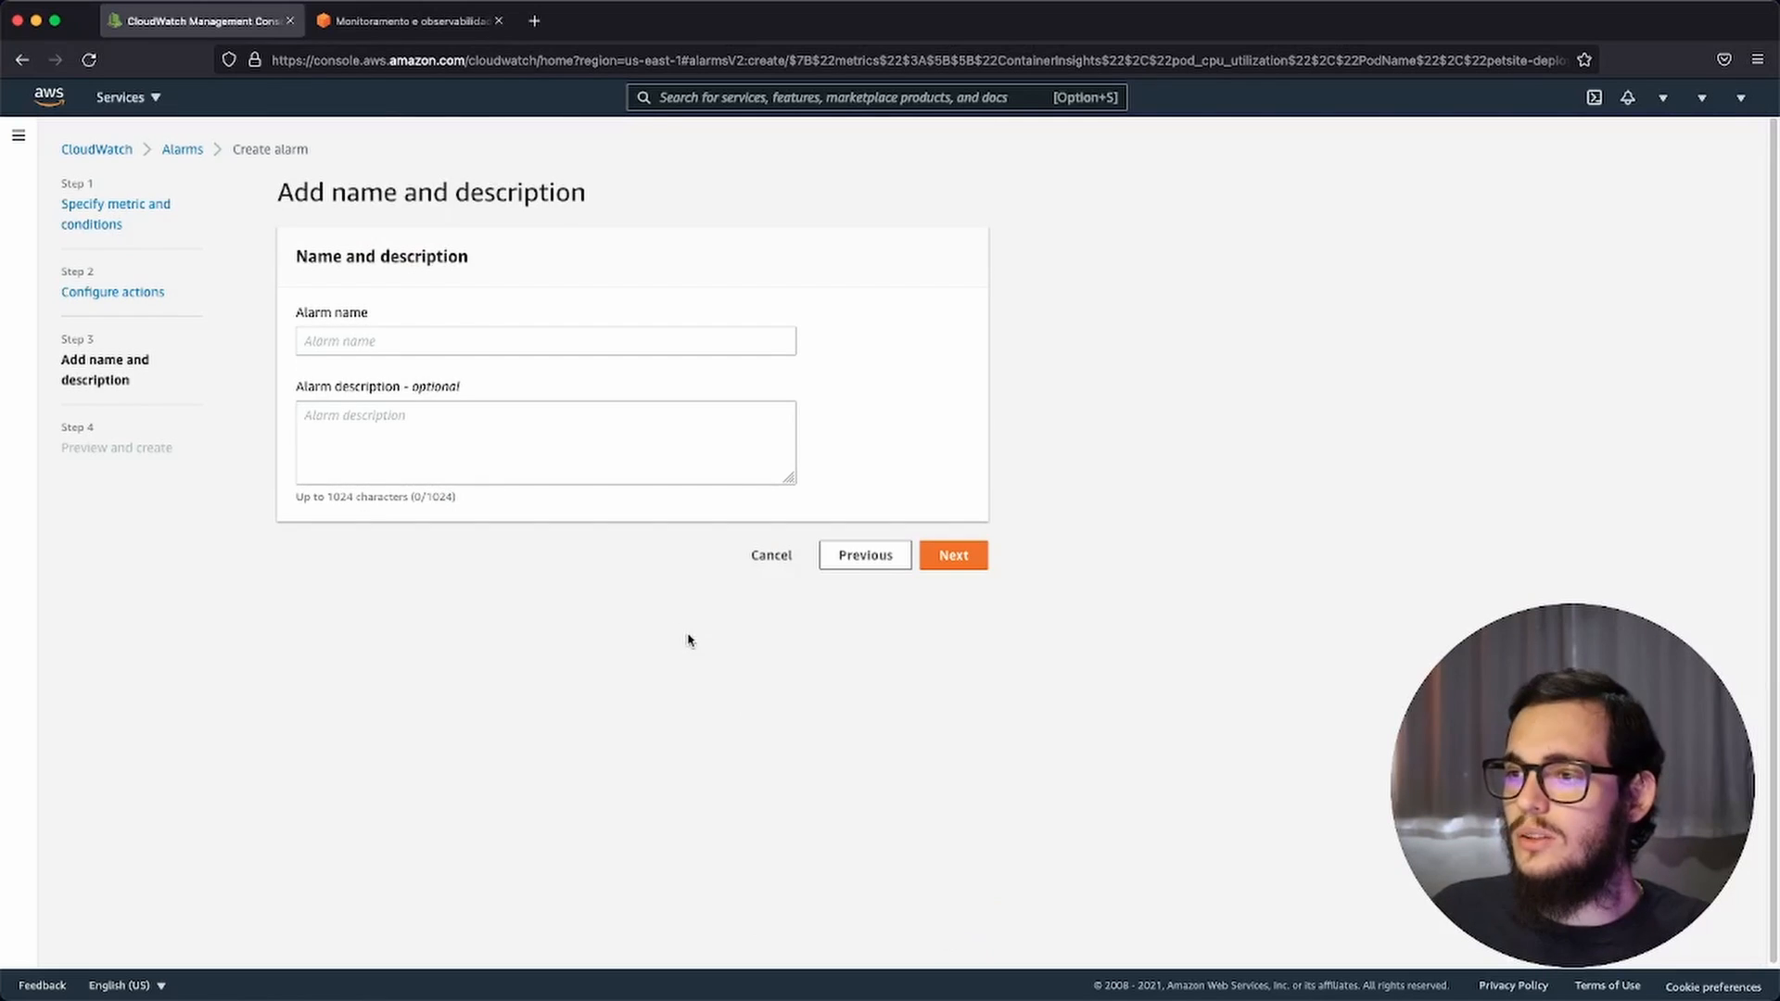
Step: Name the alarm "anomally dettection pod cpu utilization" without a description and continue to the preview
{"action": "left_click", "coordinate": [438, 344]}
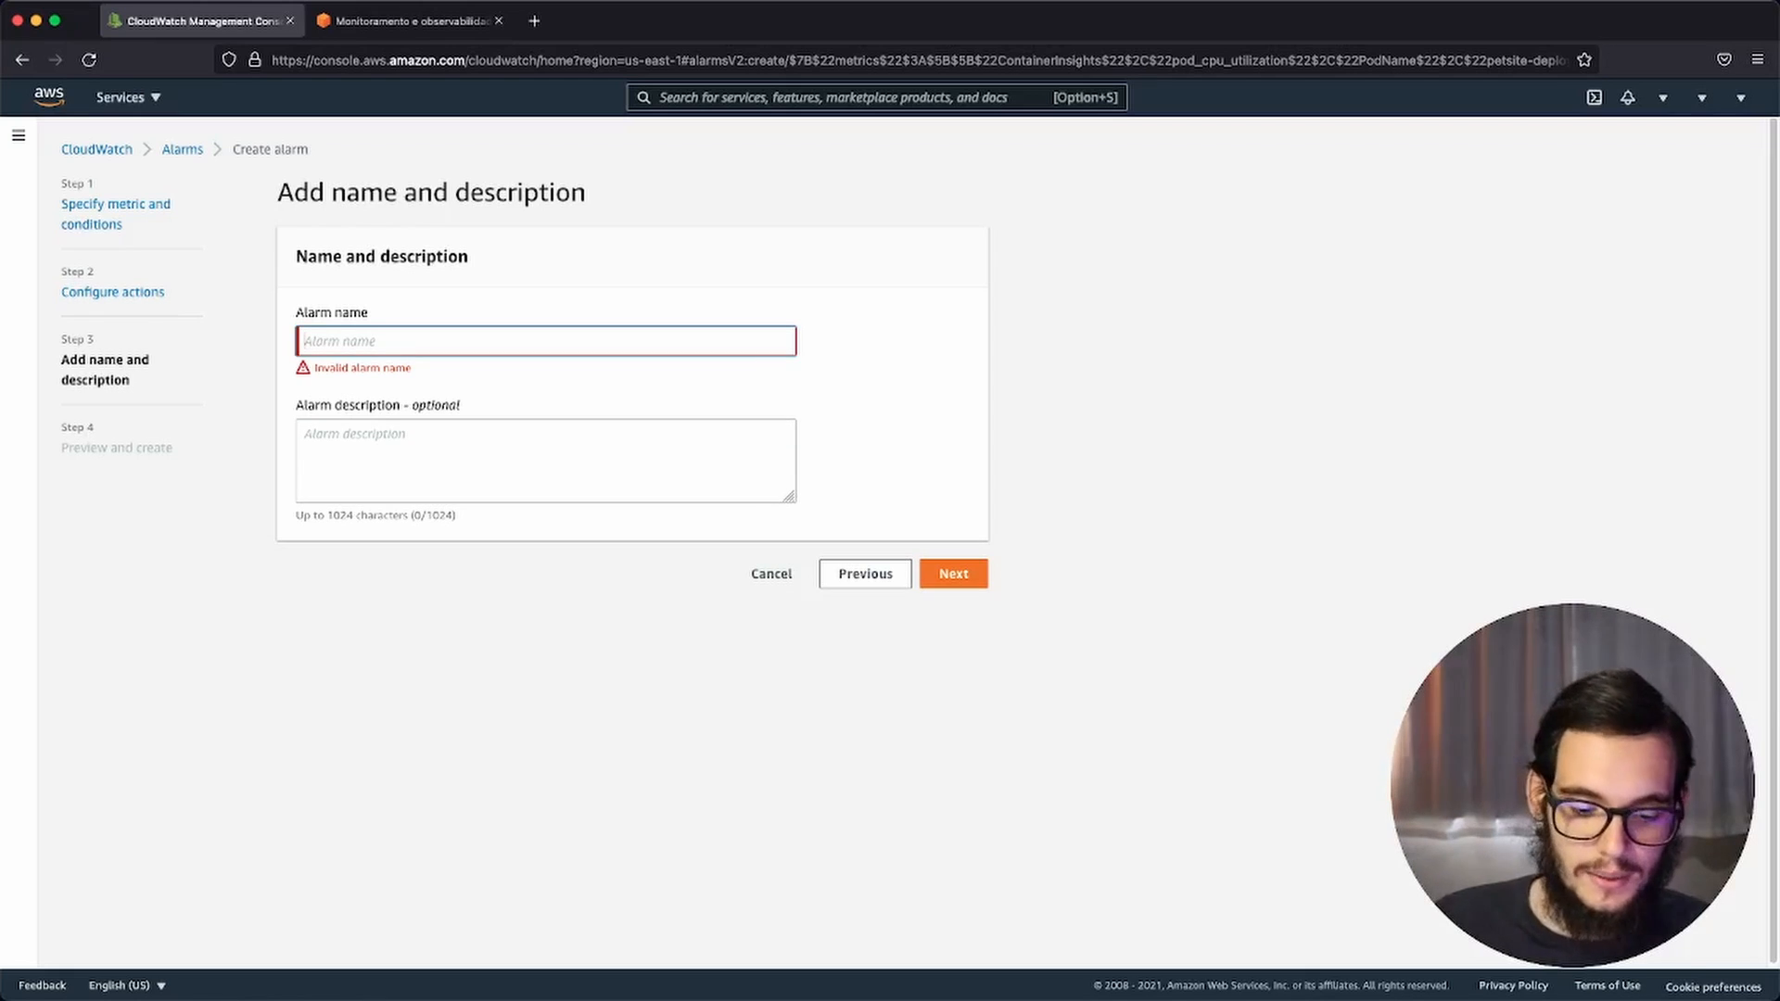
{"action": "type", "text": "anomall"}
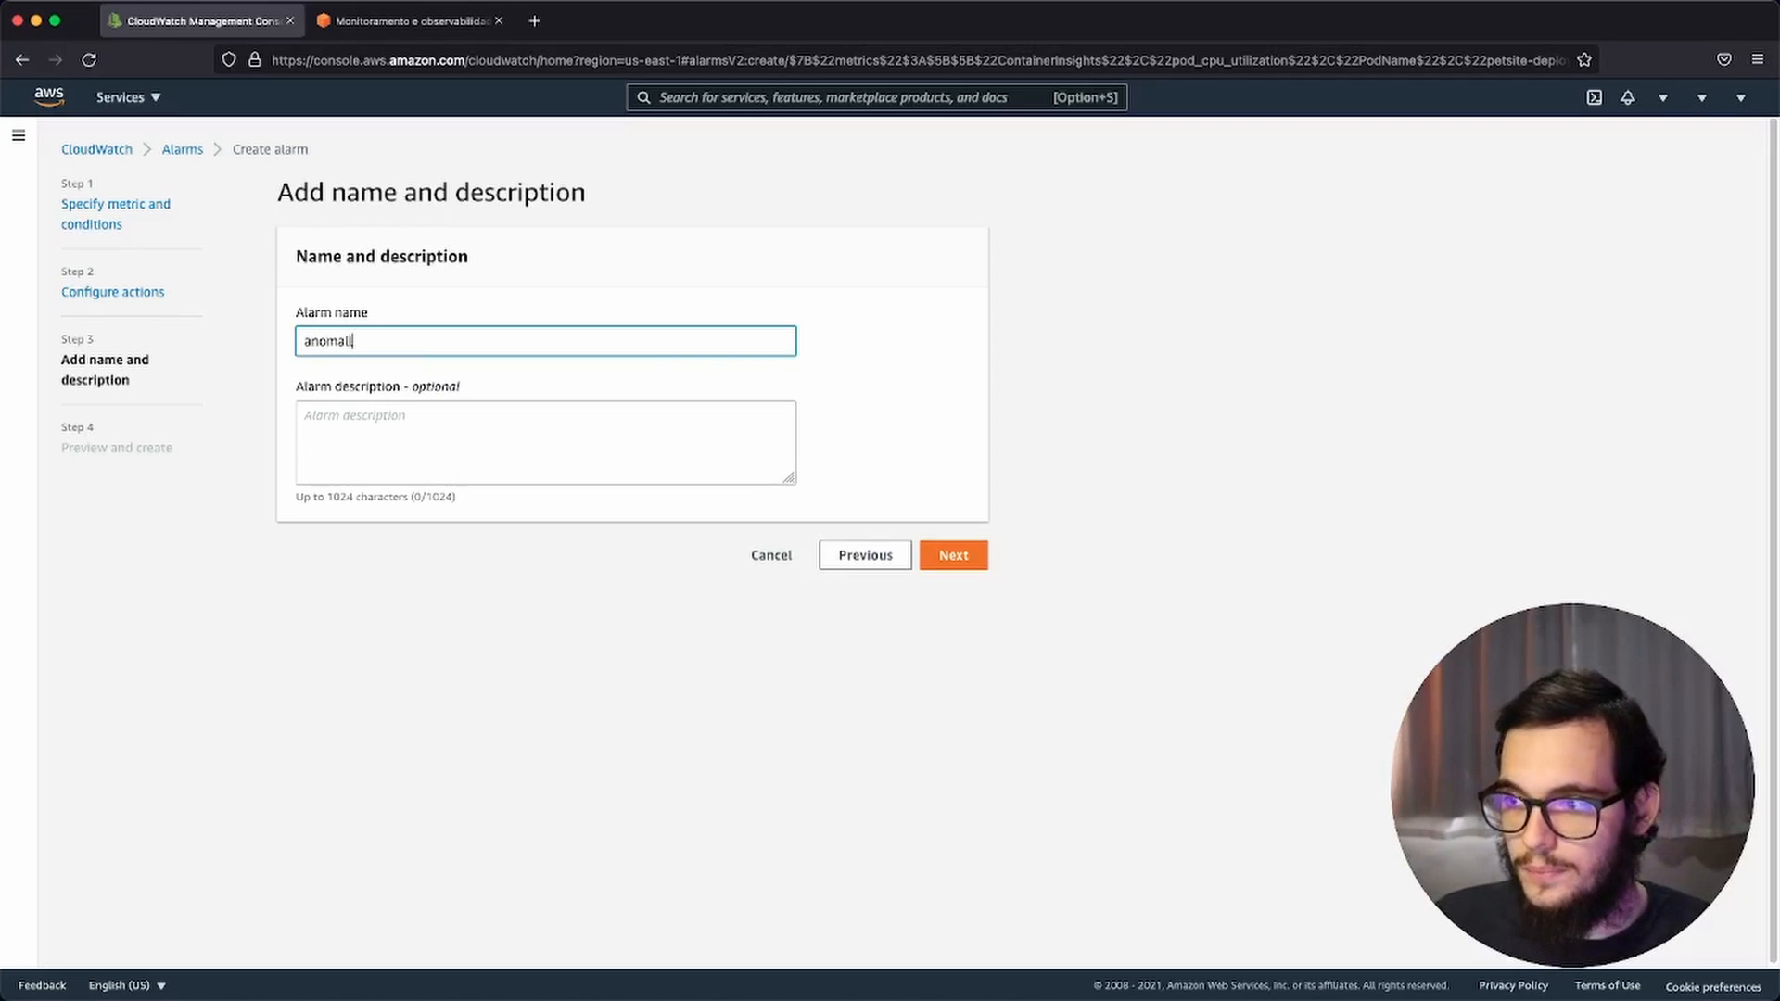
{"action": "type", "text": "y dettection p"}
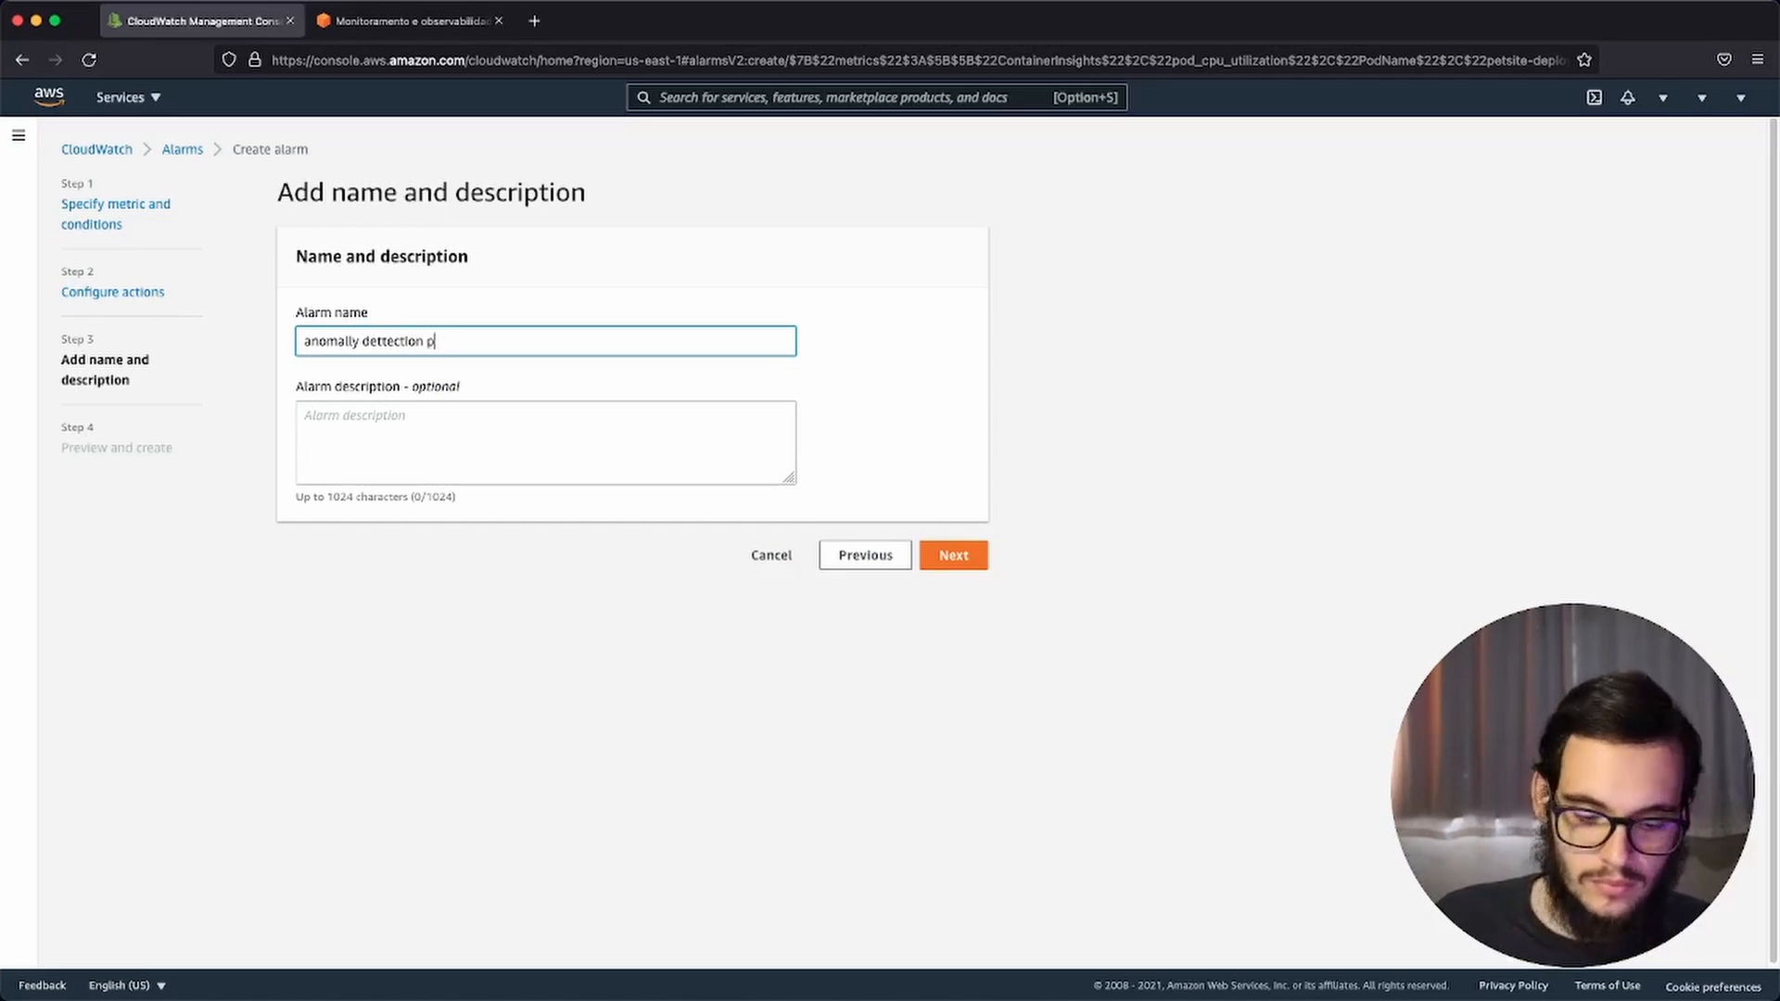
{"action": "type", "text": "od cpu"}
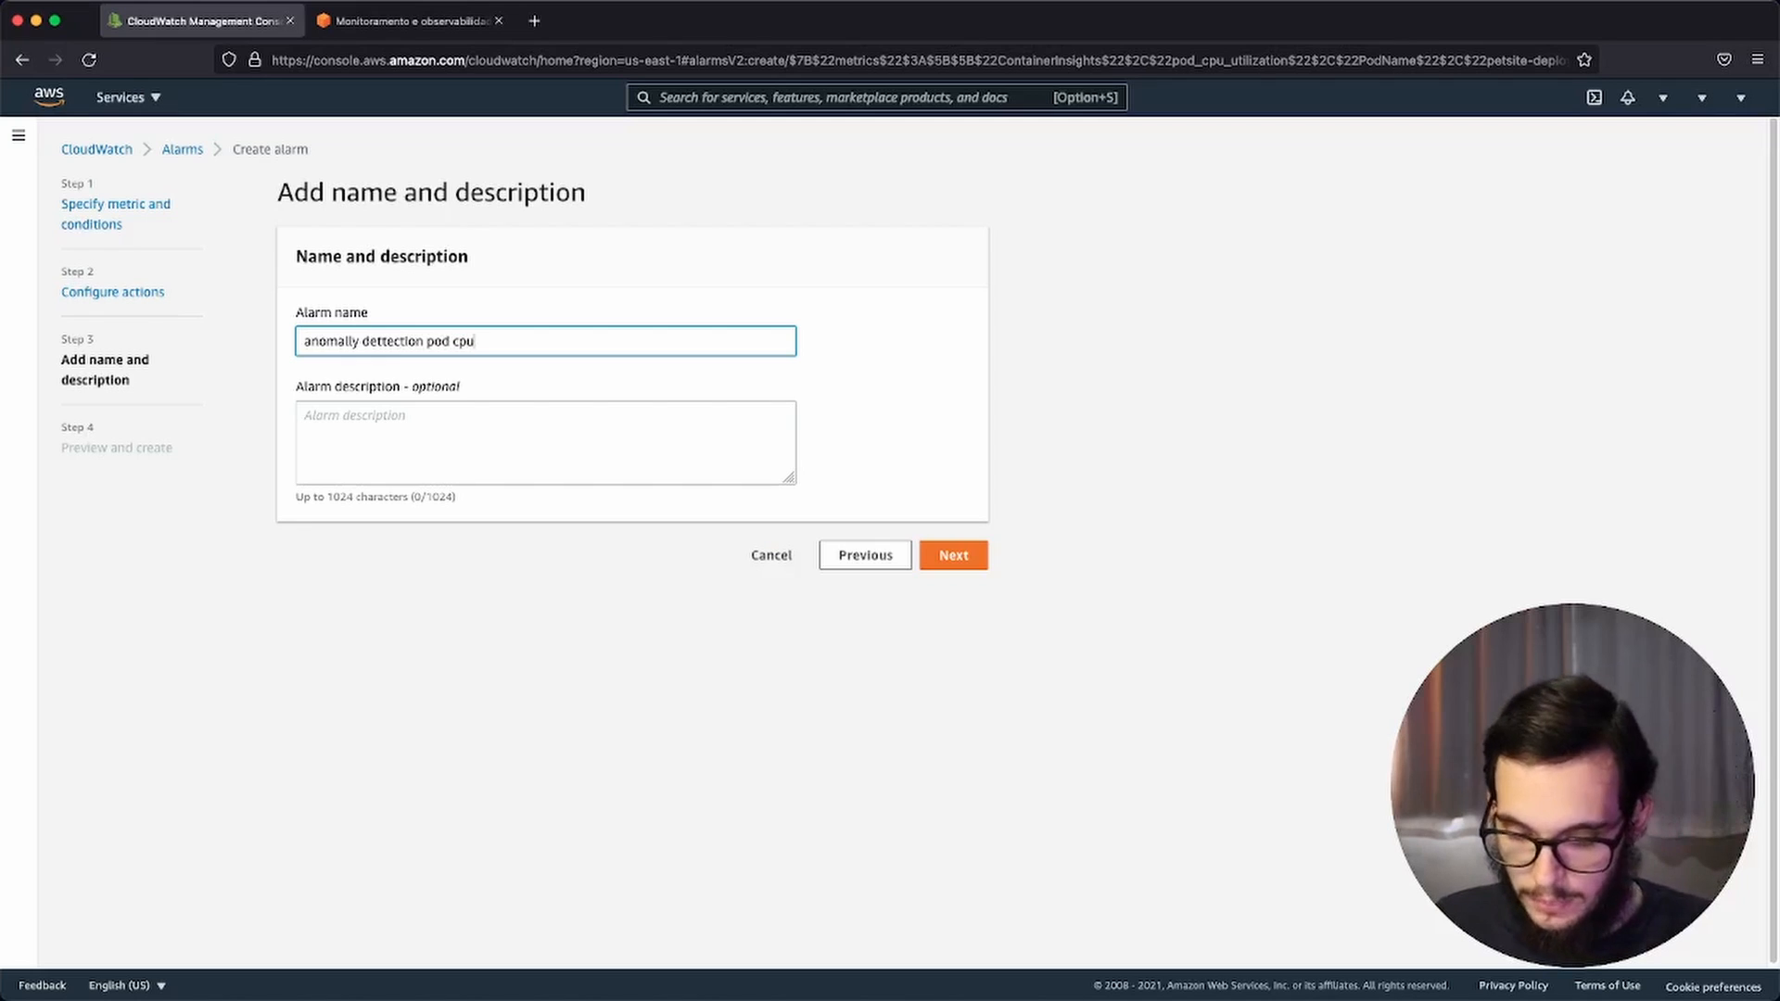
{"action": "type", "text": " utilization"}
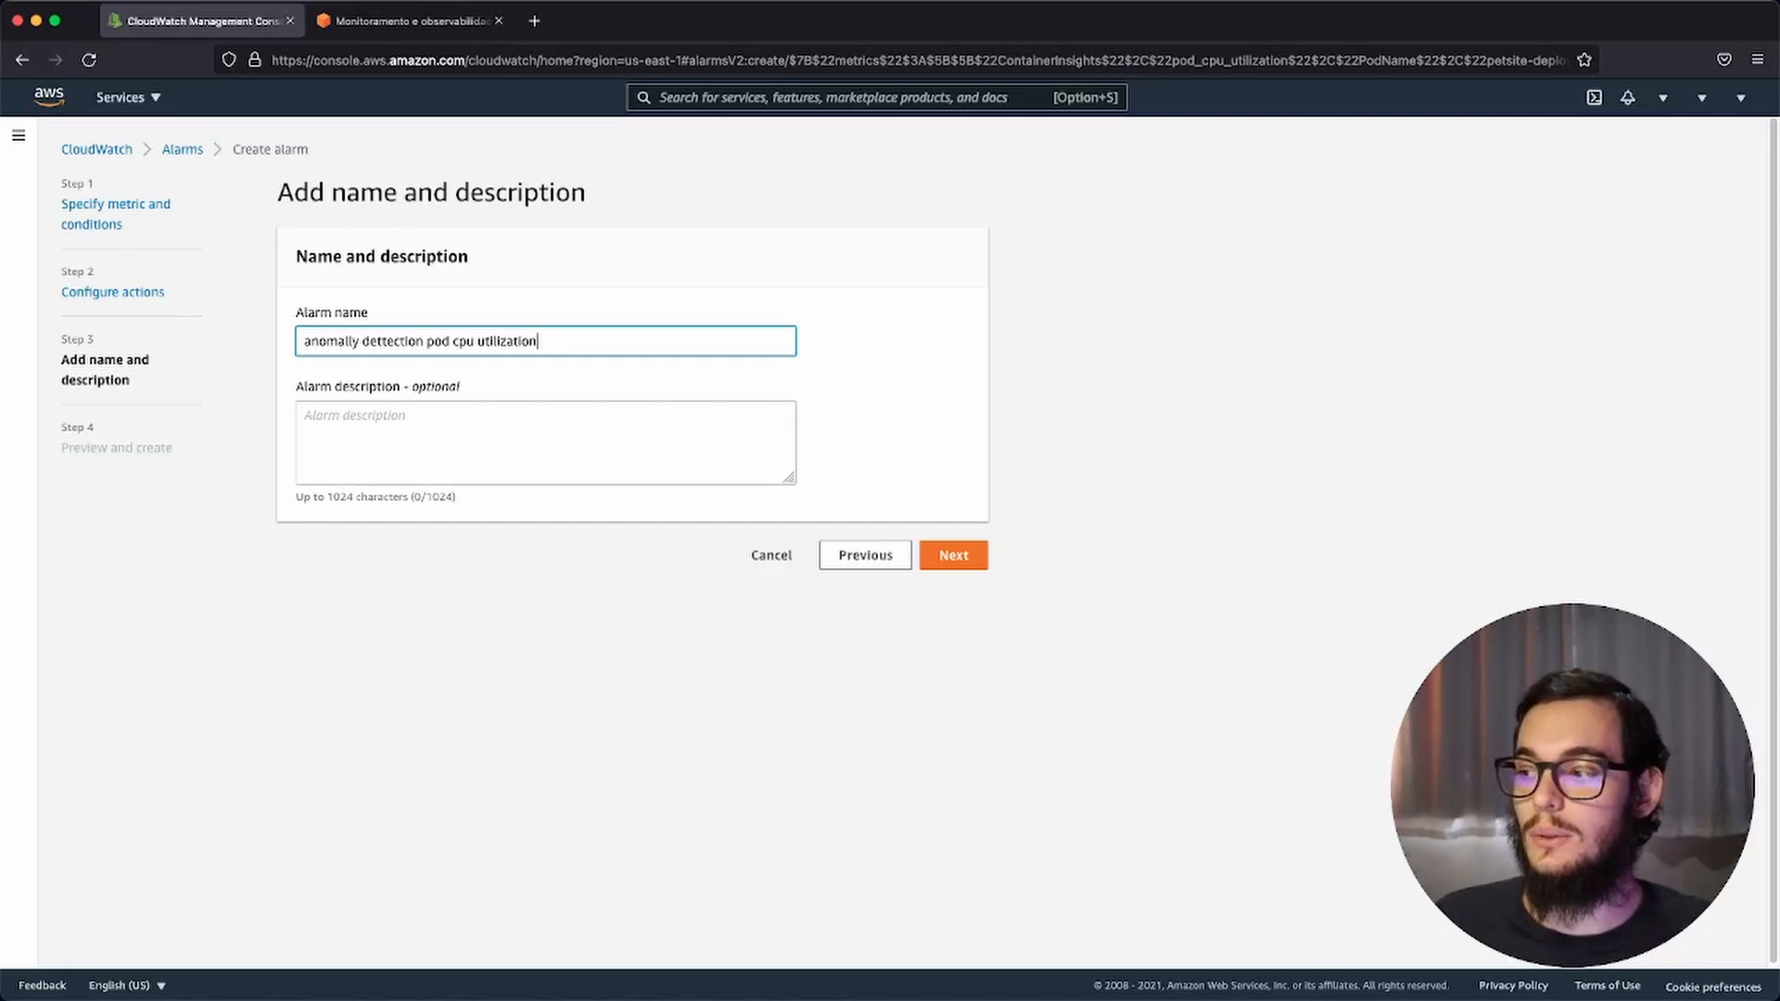
{"action": "left_click", "coordinate": [953, 555]}
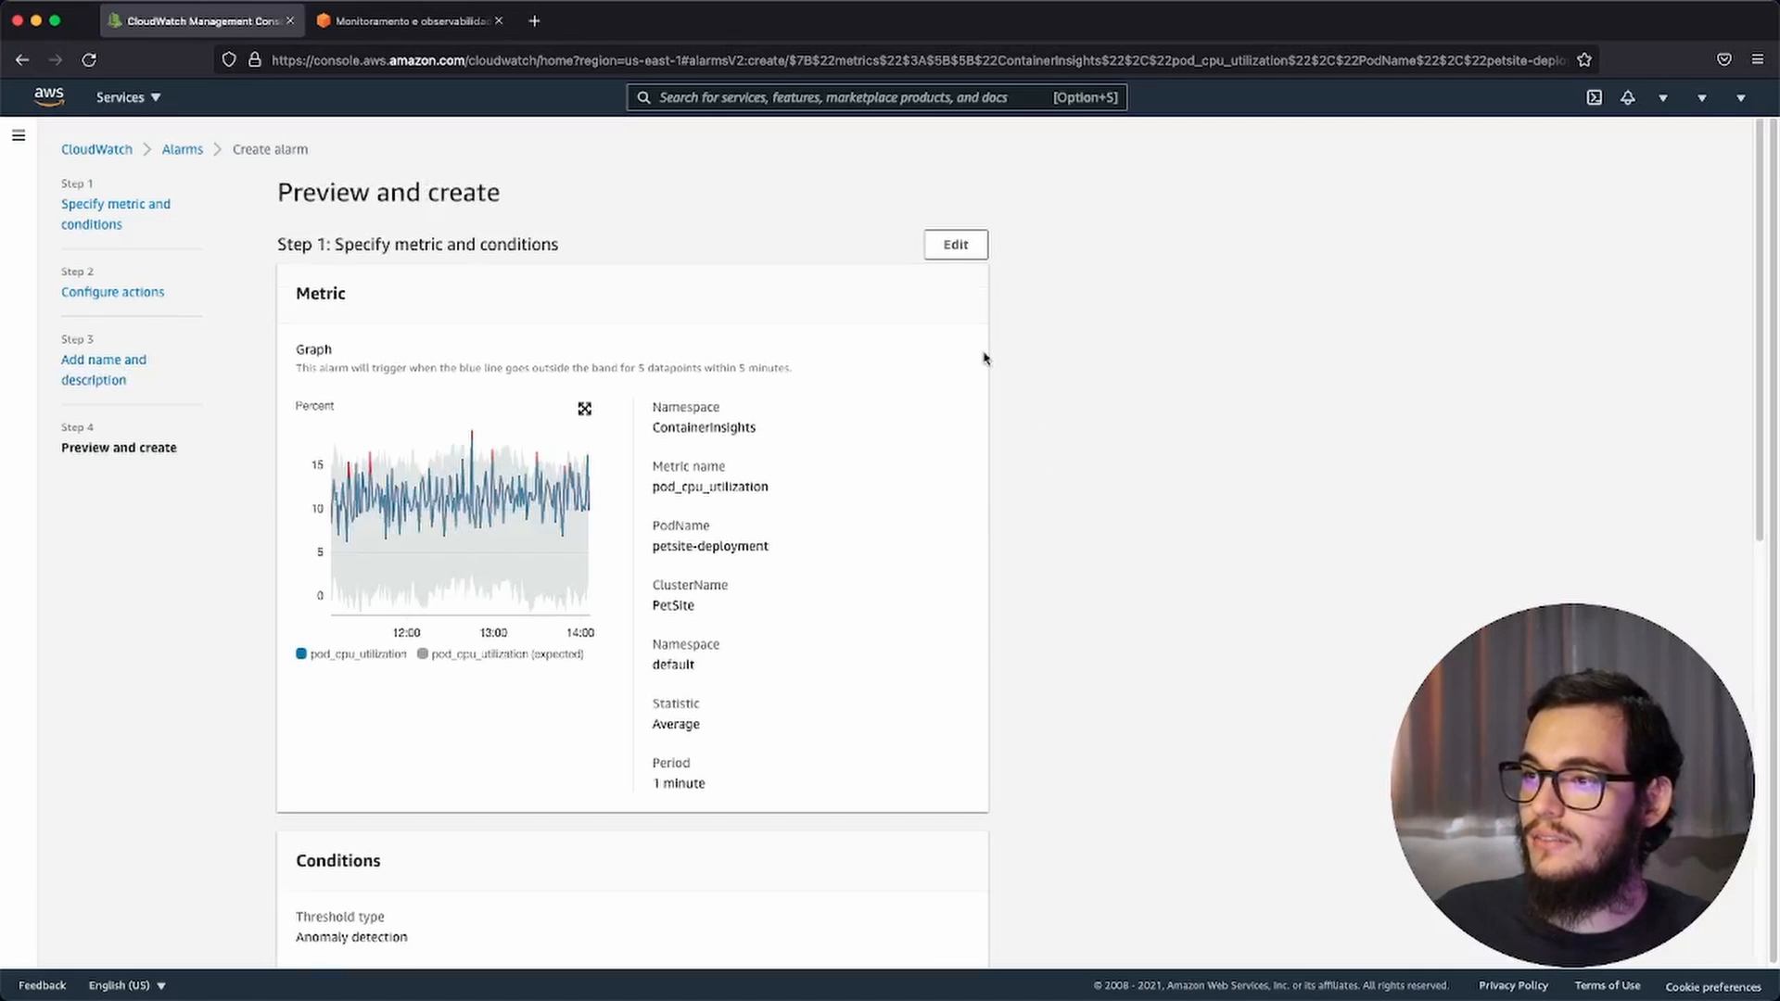
Step: Review the alarm's metric, conditions, actions and name in the preview and create the alarm
{"action": "scroll", "coordinate": [1020, 512], "scroll_direction": "down", "scroll_amount": 5}
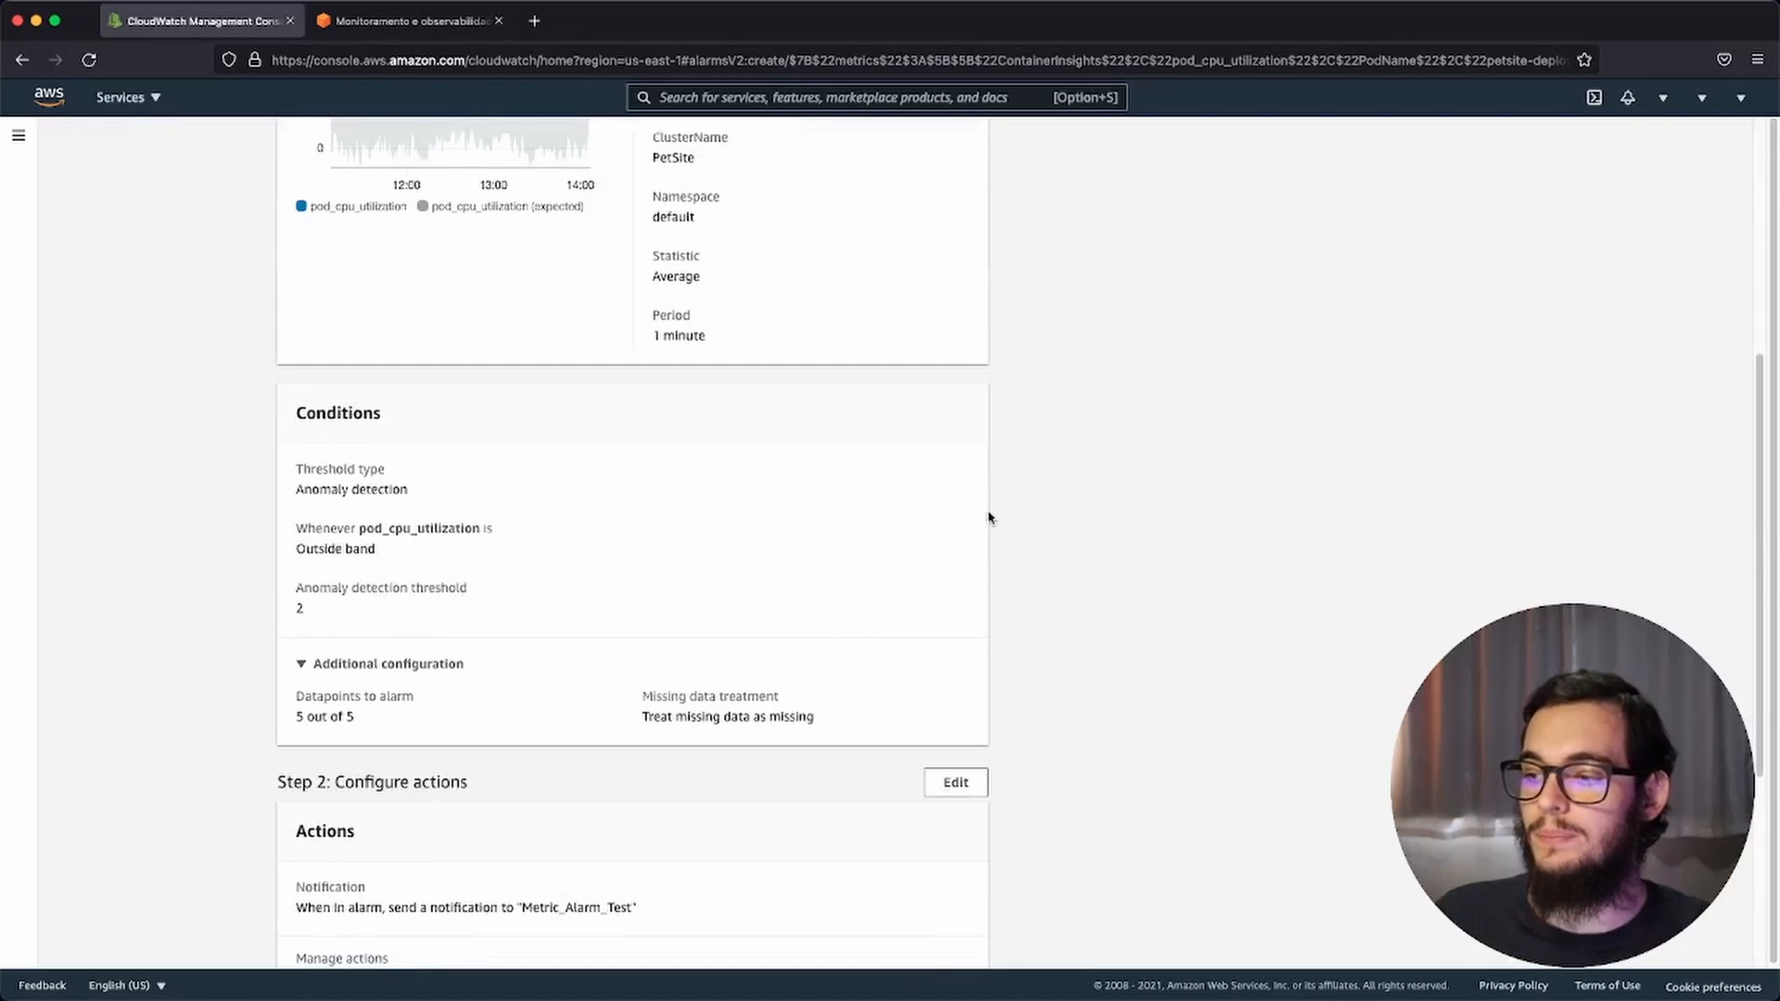
{"action": "scroll", "coordinate": [988, 518], "scroll_direction": "up", "scroll_amount": 3}
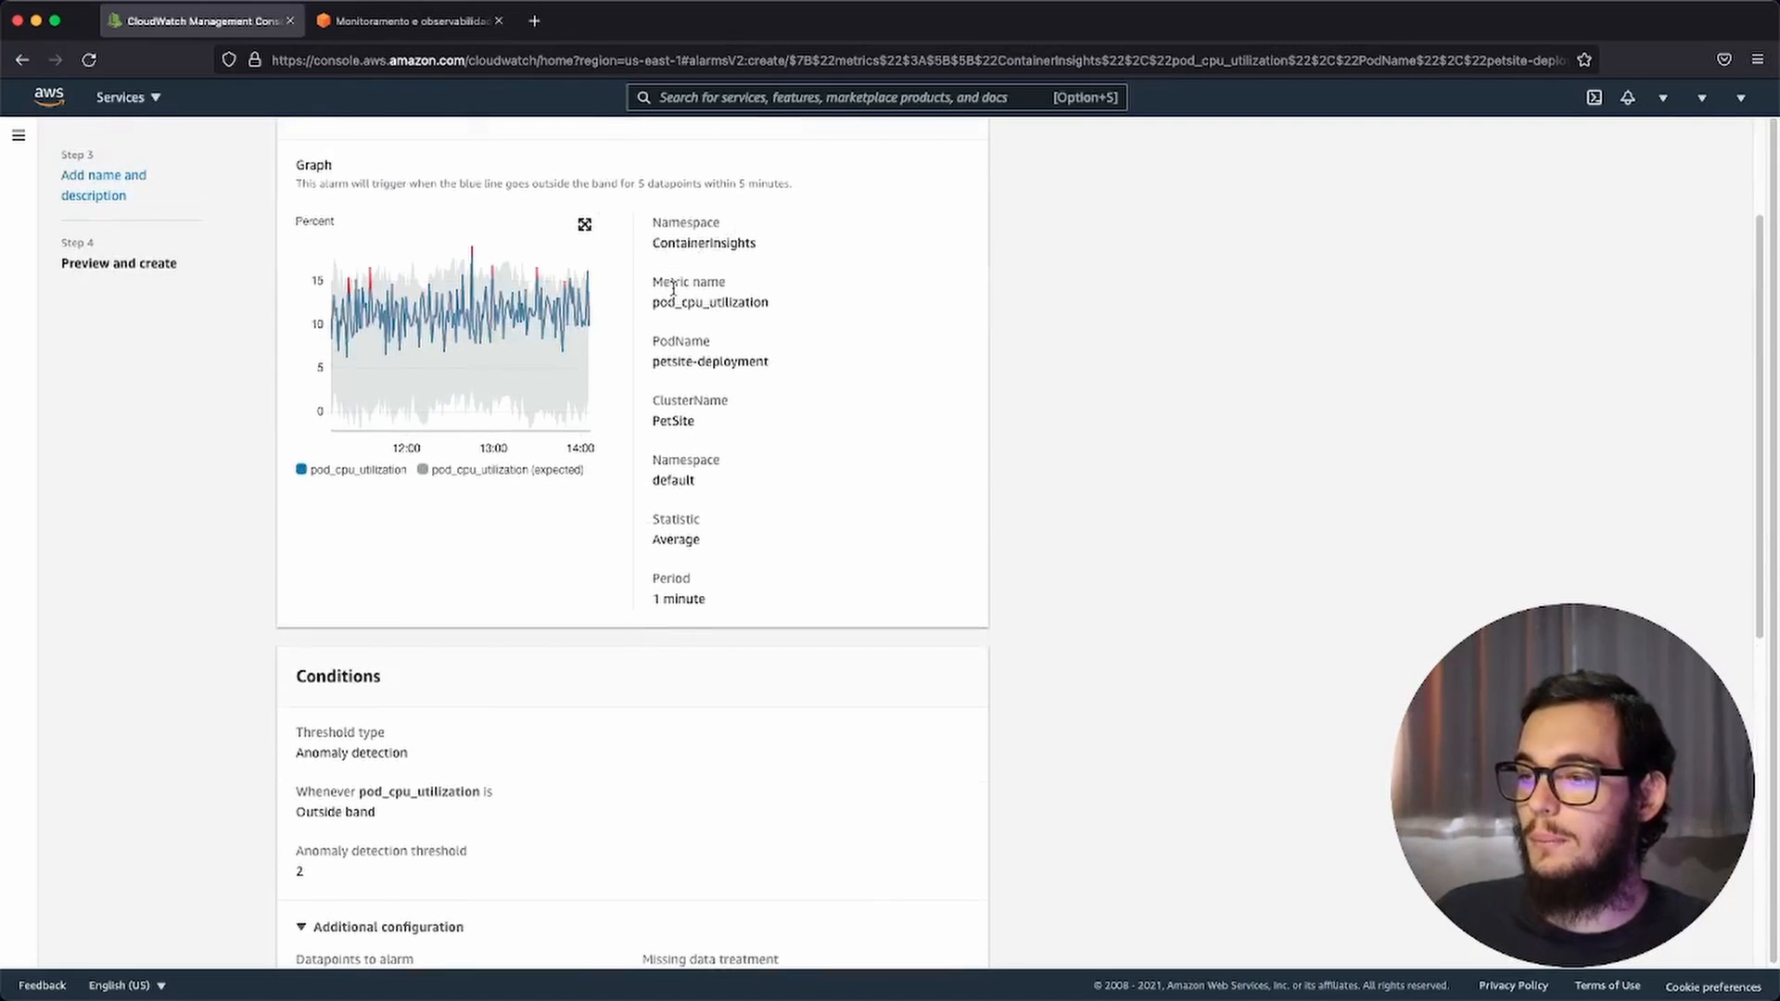
{"action": "scroll", "coordinate": [705, 399], "scroll_direction": "down", "scroll_amount": 1}
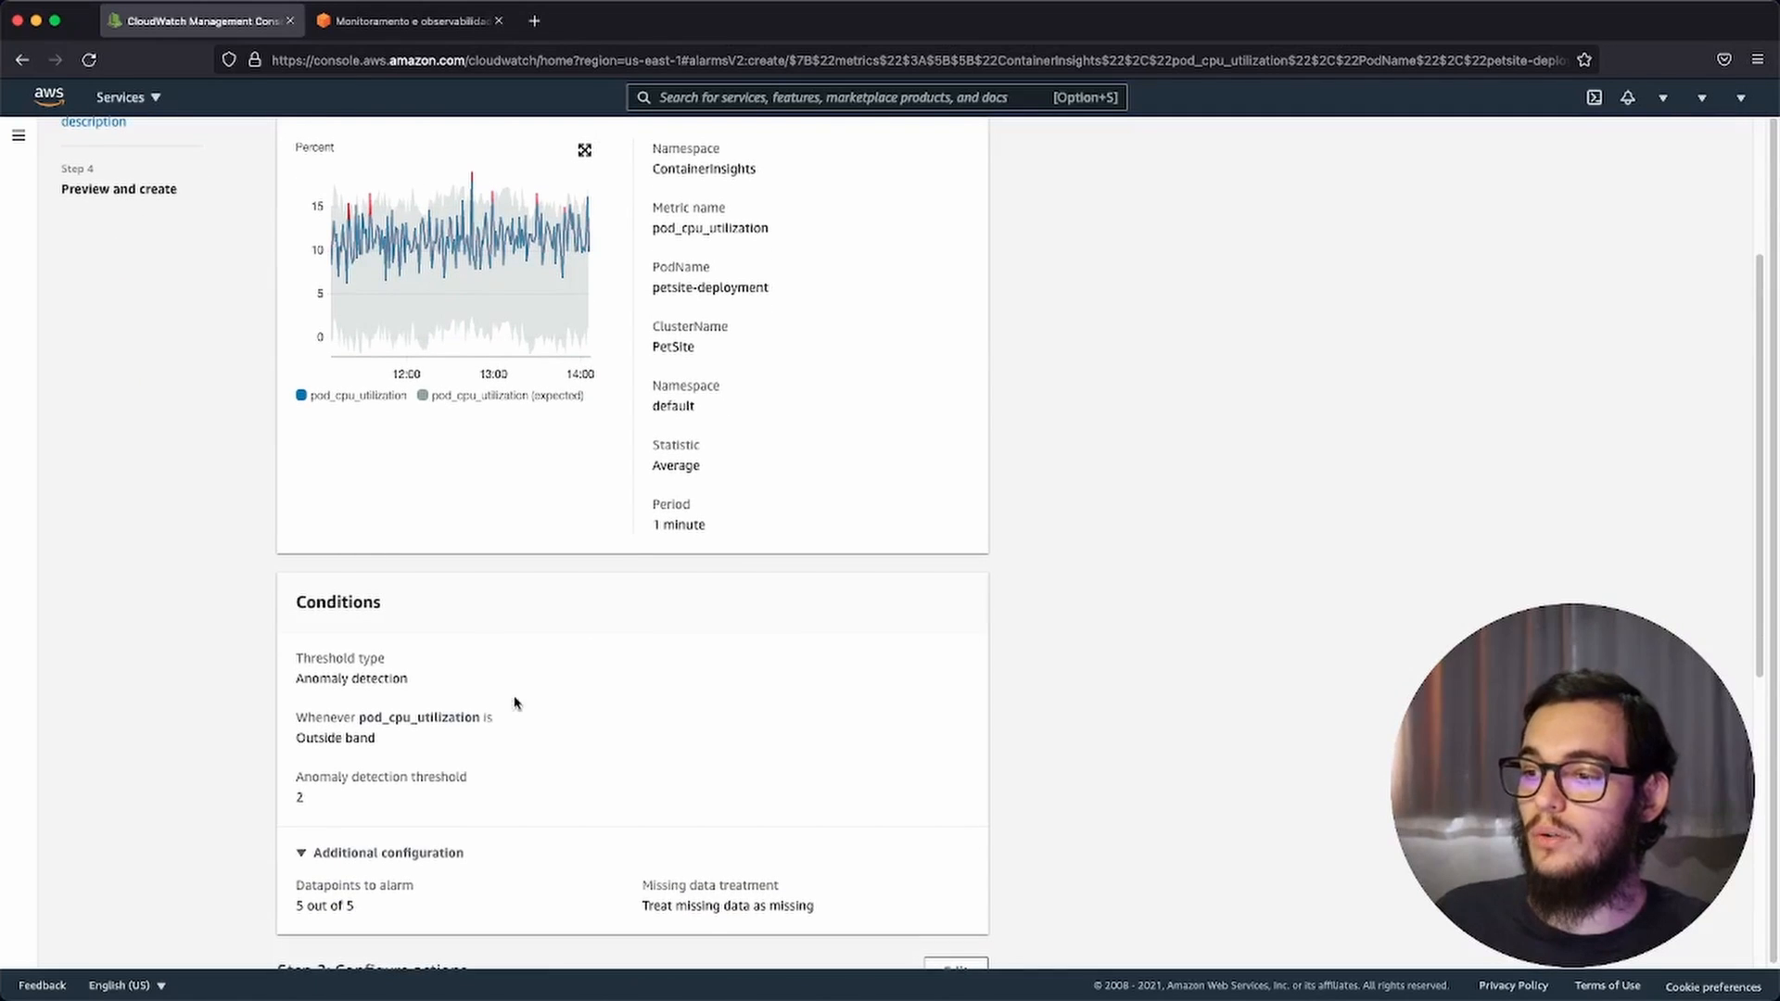
{"action": "scroll", "coordinate": [614, 672], "scroll_direction": "down", "scroll_amount": 3}
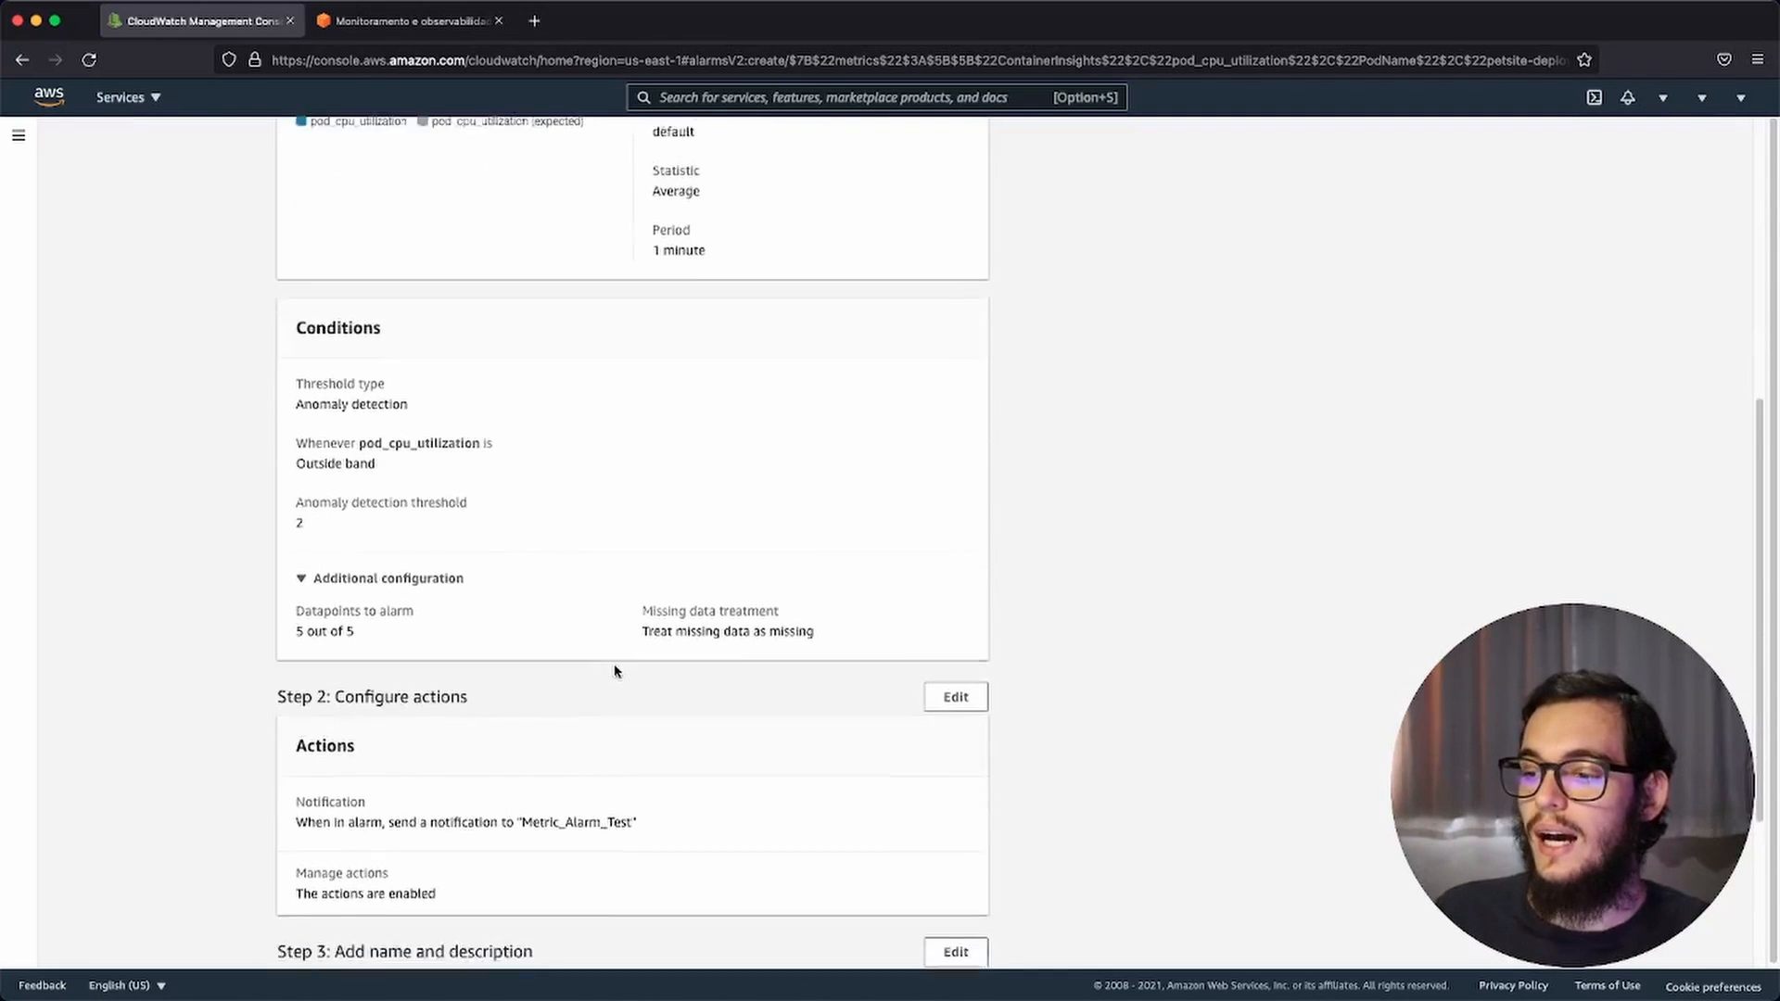
{"action": "scroll", "coordinate": [617, 694], "scroll_direction": "down", "scroll_amount": 1}
{"action": "scroll", "coordinate": [610, 710], "scroll_direction": "up", "scroll_amount": 1}
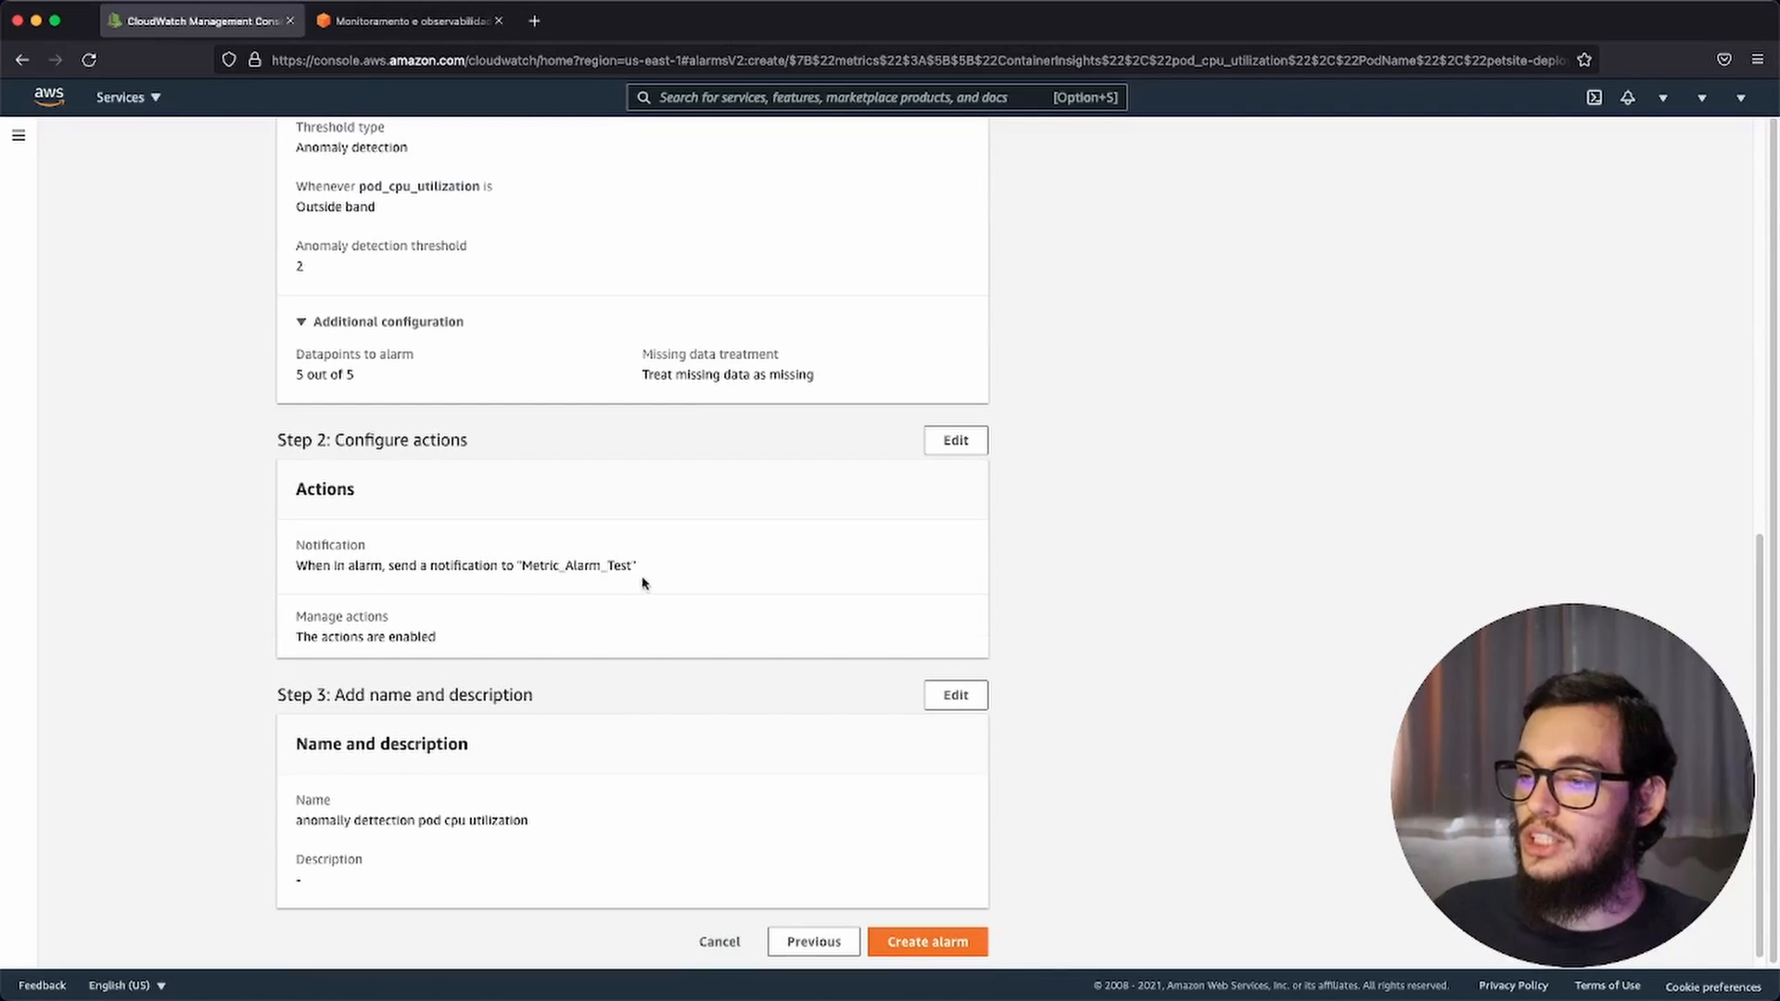
{"action": "scroll", "coordinate": [646, 584], "scroll_direction": "down", "scroll_amount": 1}
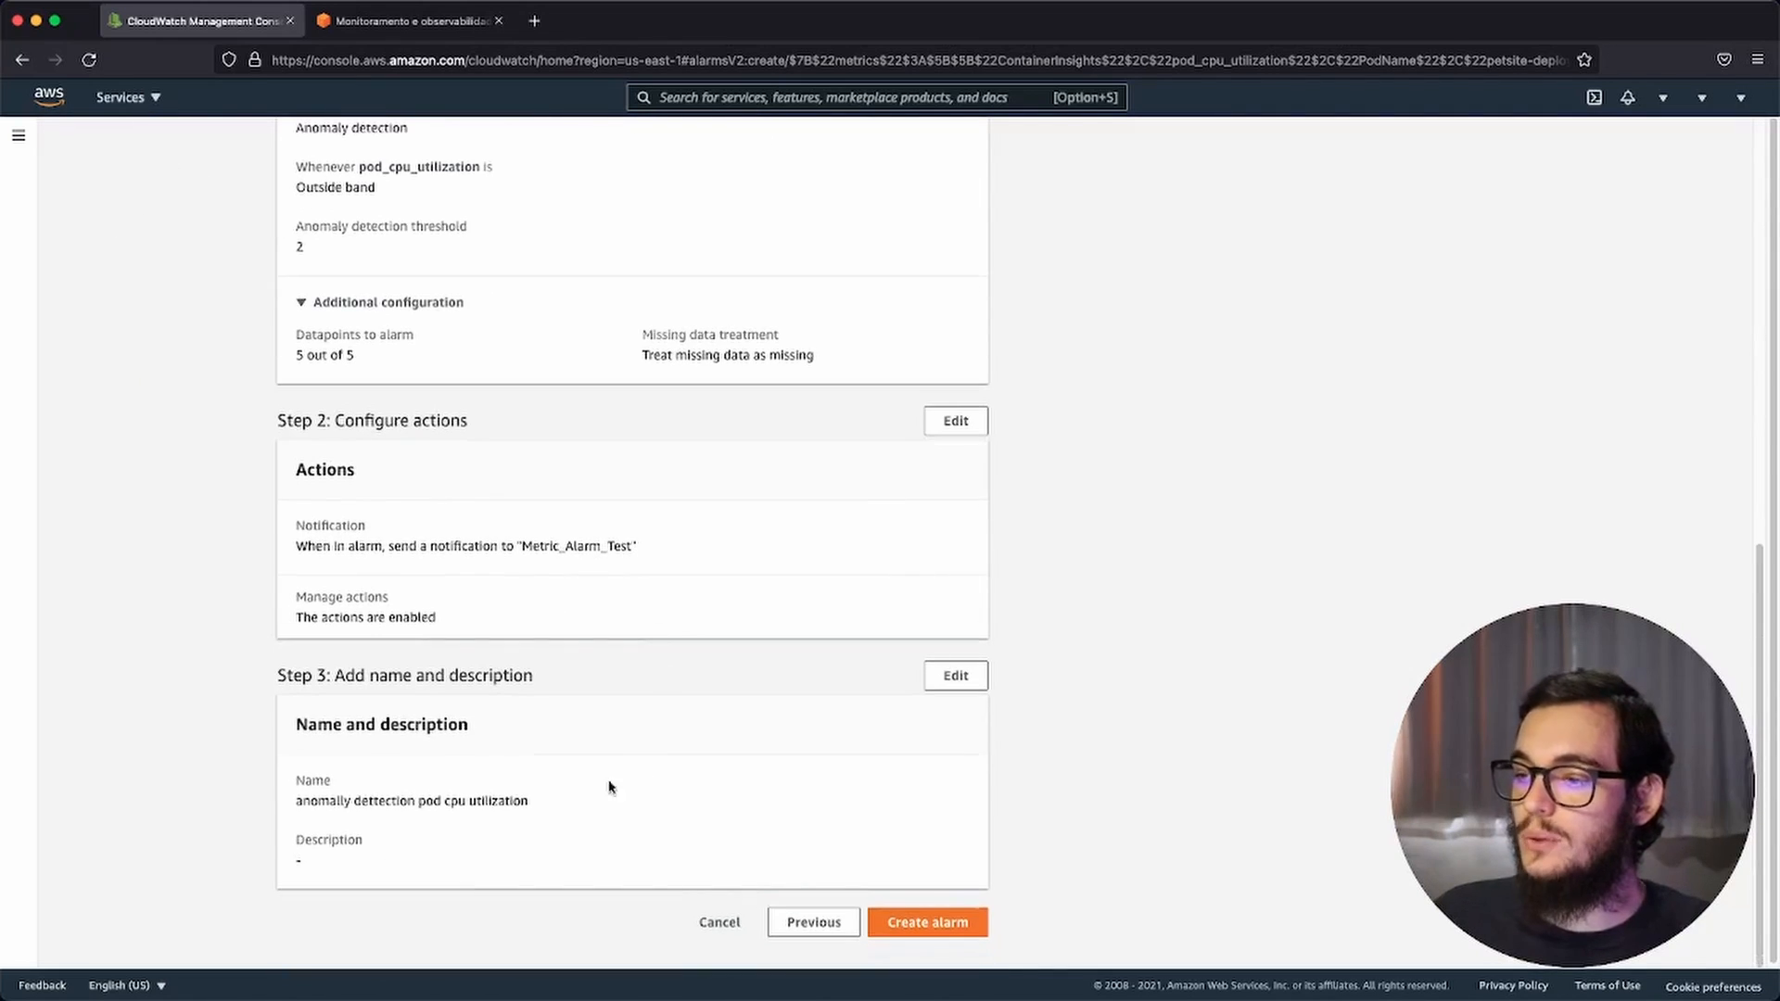
{"action": "left_click", "coordinate": [930, 922]}
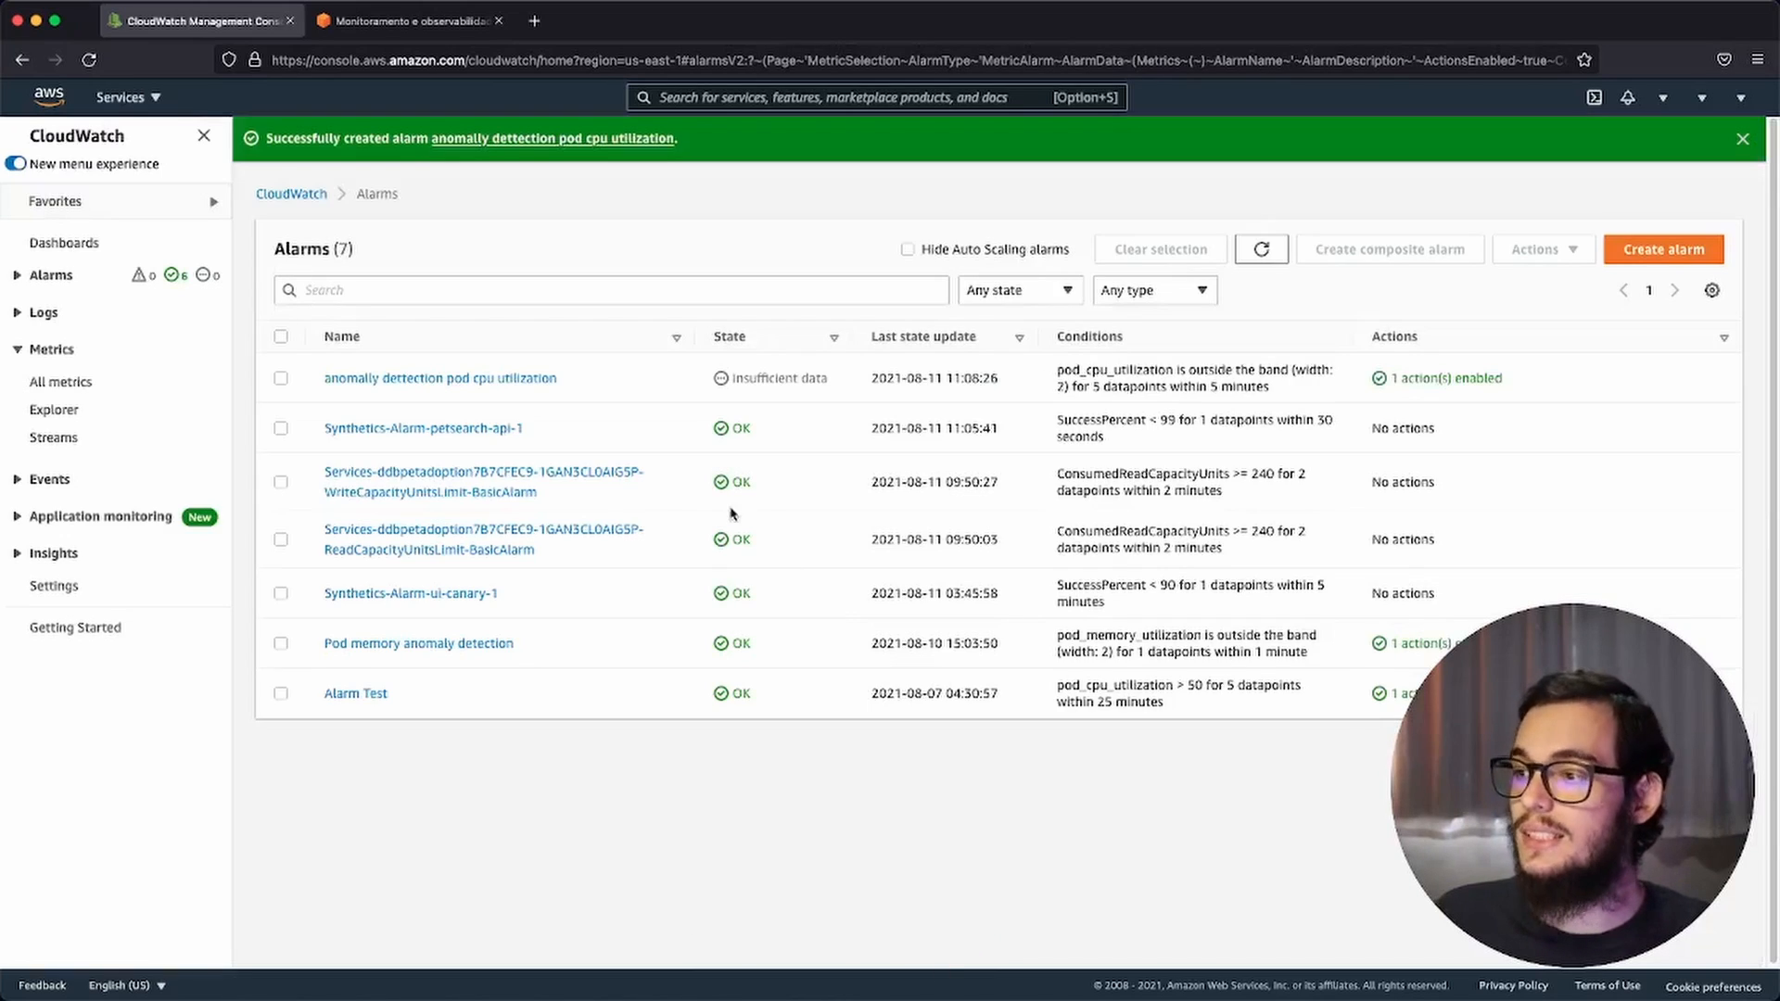
Step: Open the "anomally dettection pod cpu utilization" alarm and examine its graph, details, actions and history
{"action": "left_click", "coordinate": [446, 380]}
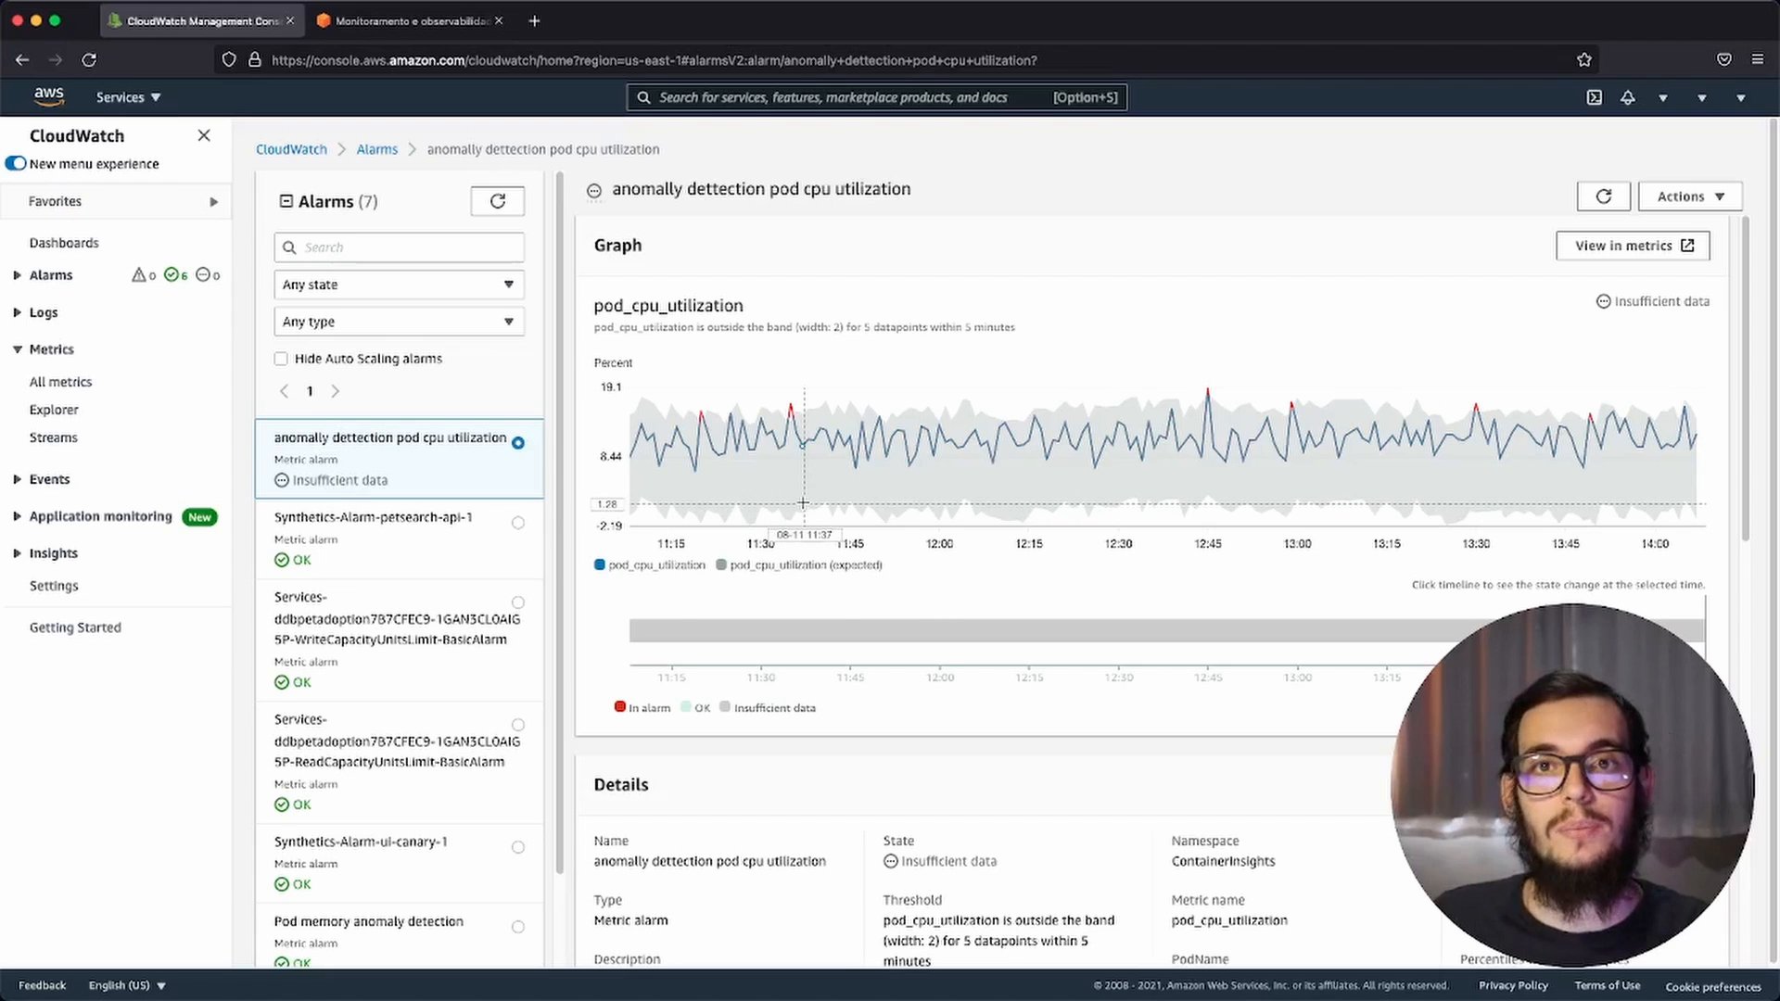
{"action": "mouse_move", "coordinate": [803, 504]}
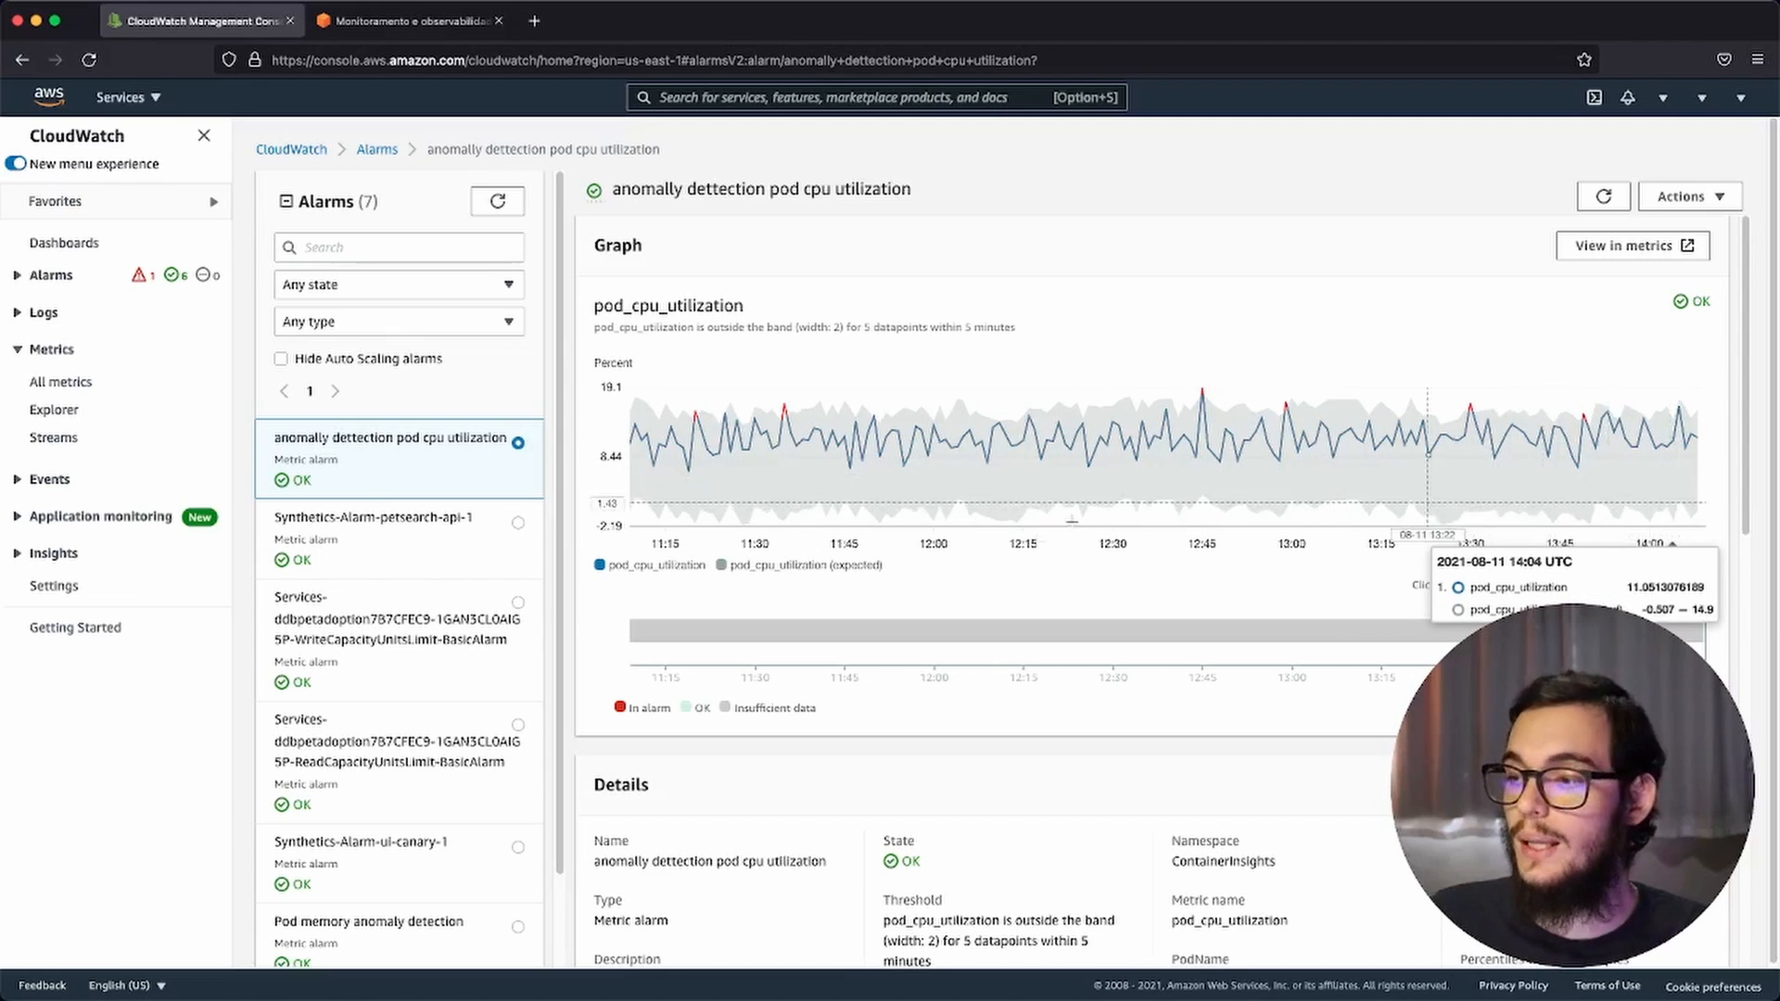
{"action": "scroll", "coordinate": [1033, 528], "scroll_direction": "down", "scroll_amount": 3}
{"action": "scroll", "coordinate": [587, 816], "scroll_direction": "down", "scroll_amount": 3}
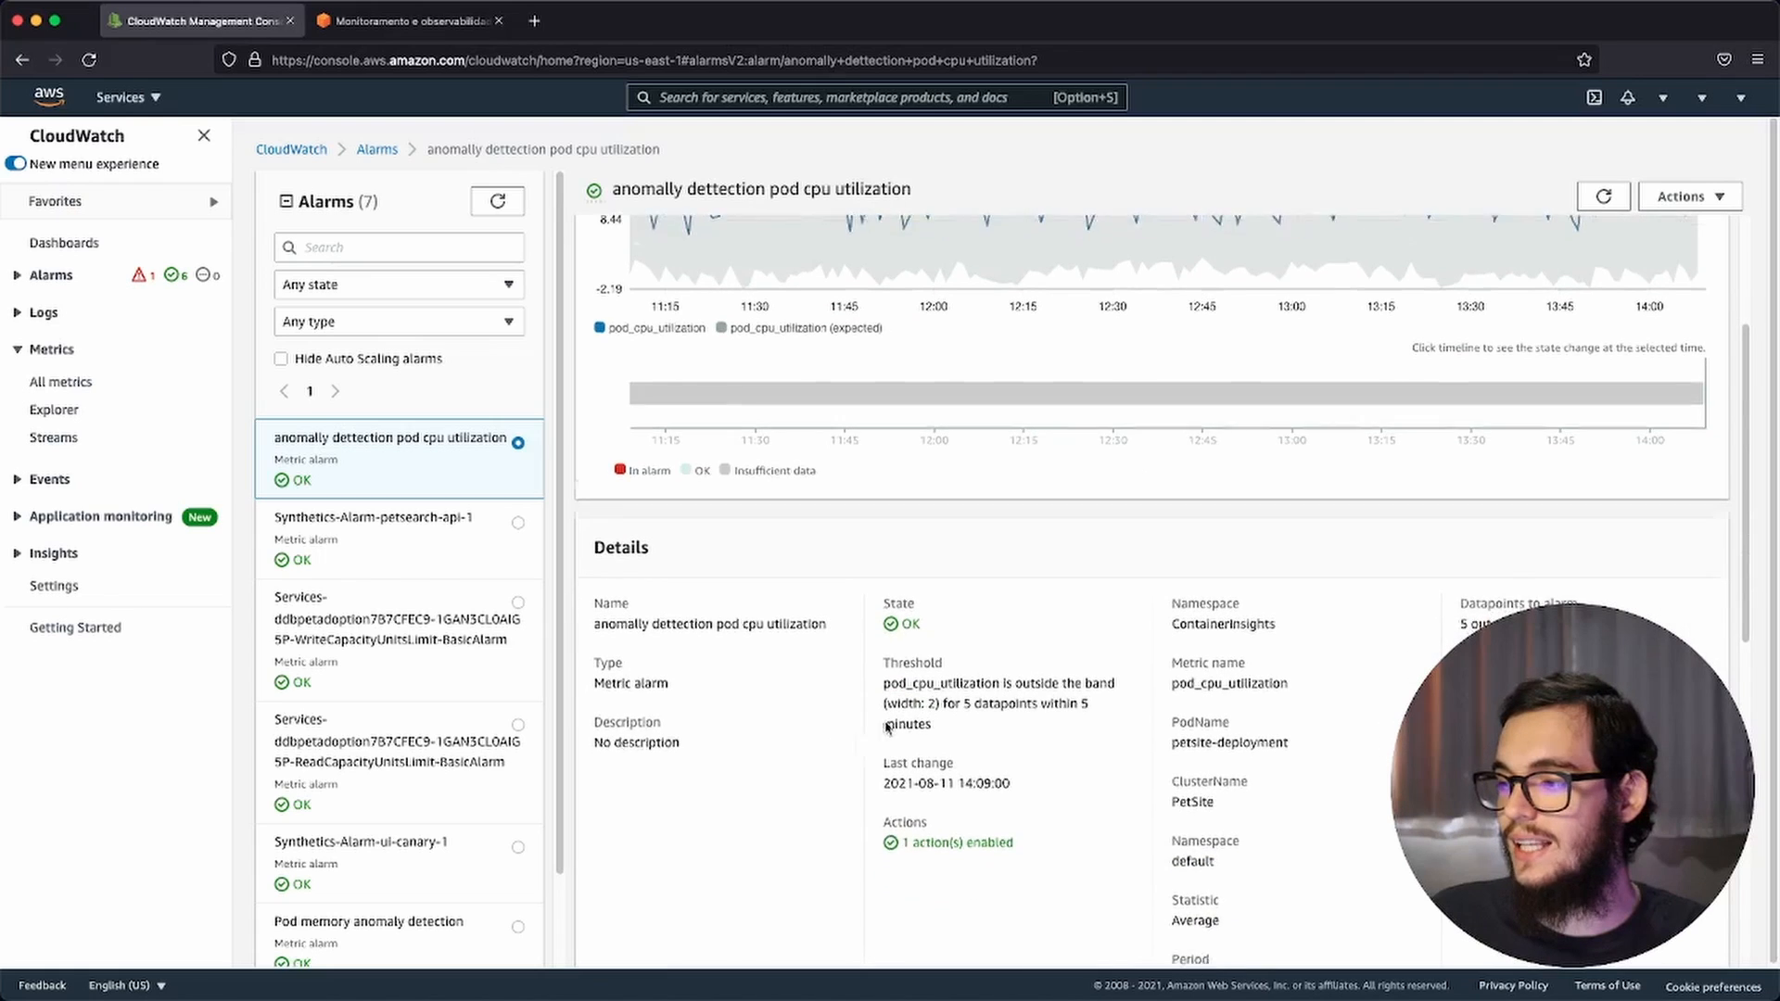
{"action": "scroll", "coordinate": [1350, 714], "scroll_direction": "down", "scroll_amount": 3}
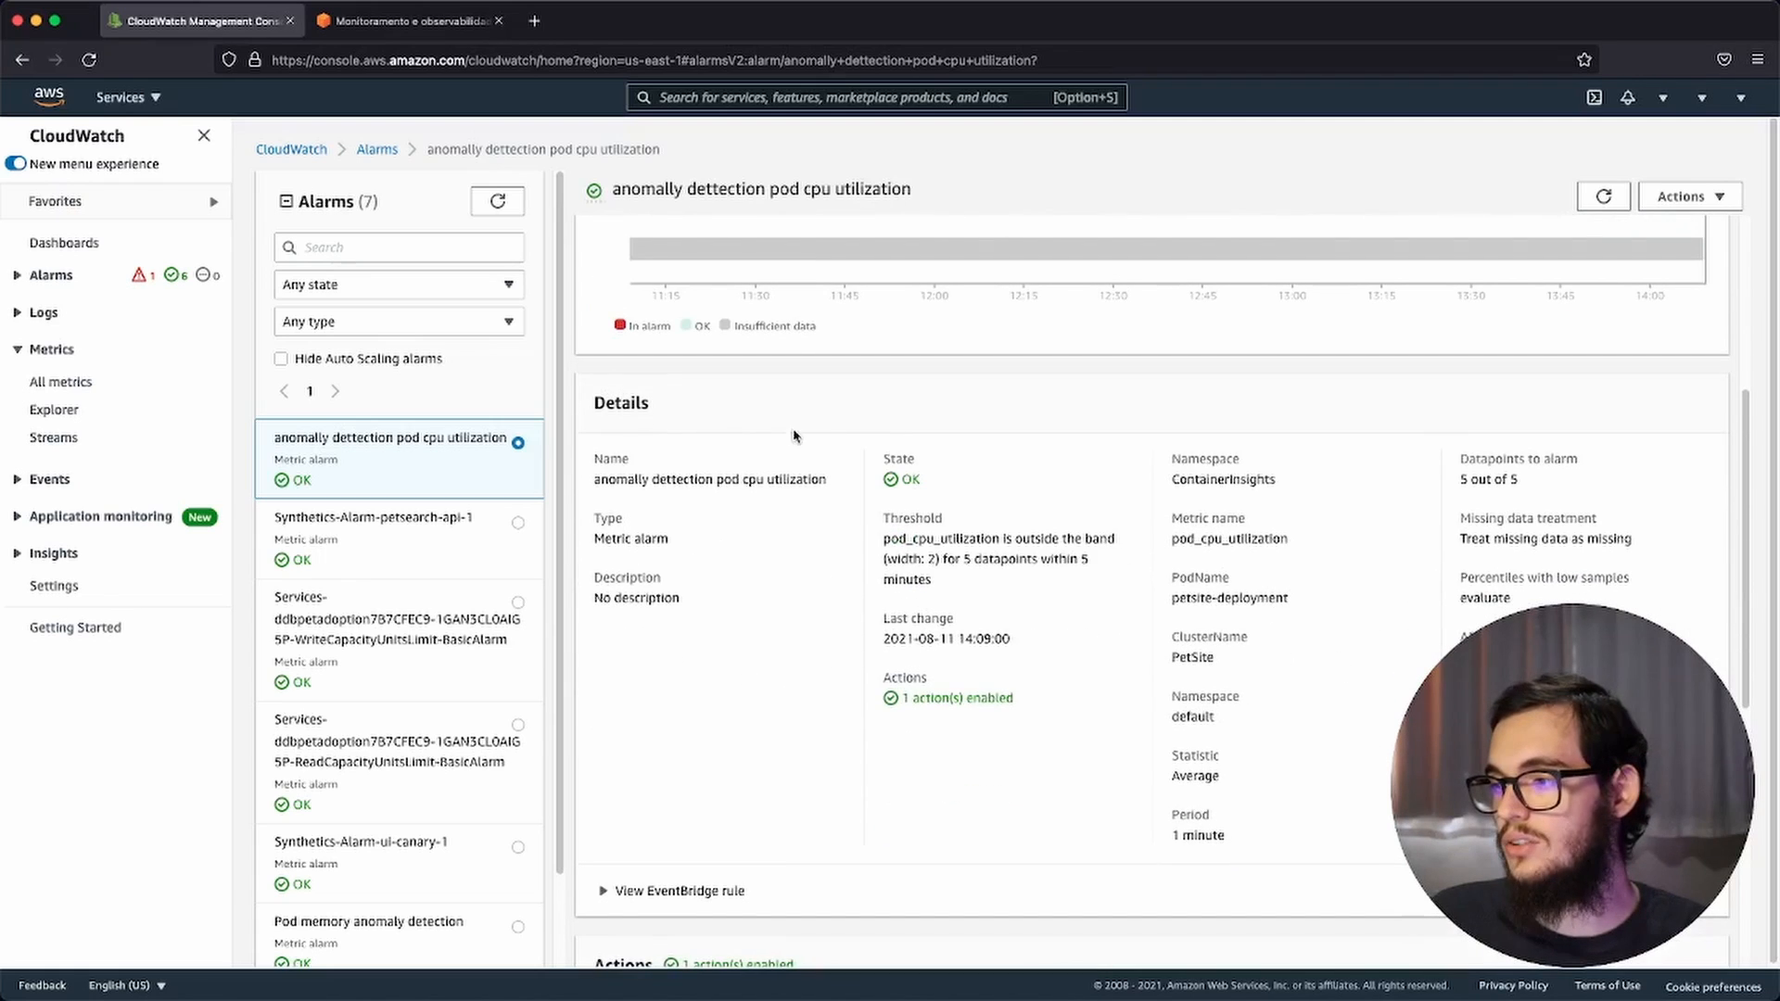
{"action": "scroll", "coordinate": [1020, 673], "scroll_direction": "down", "scroll_amount": 11}
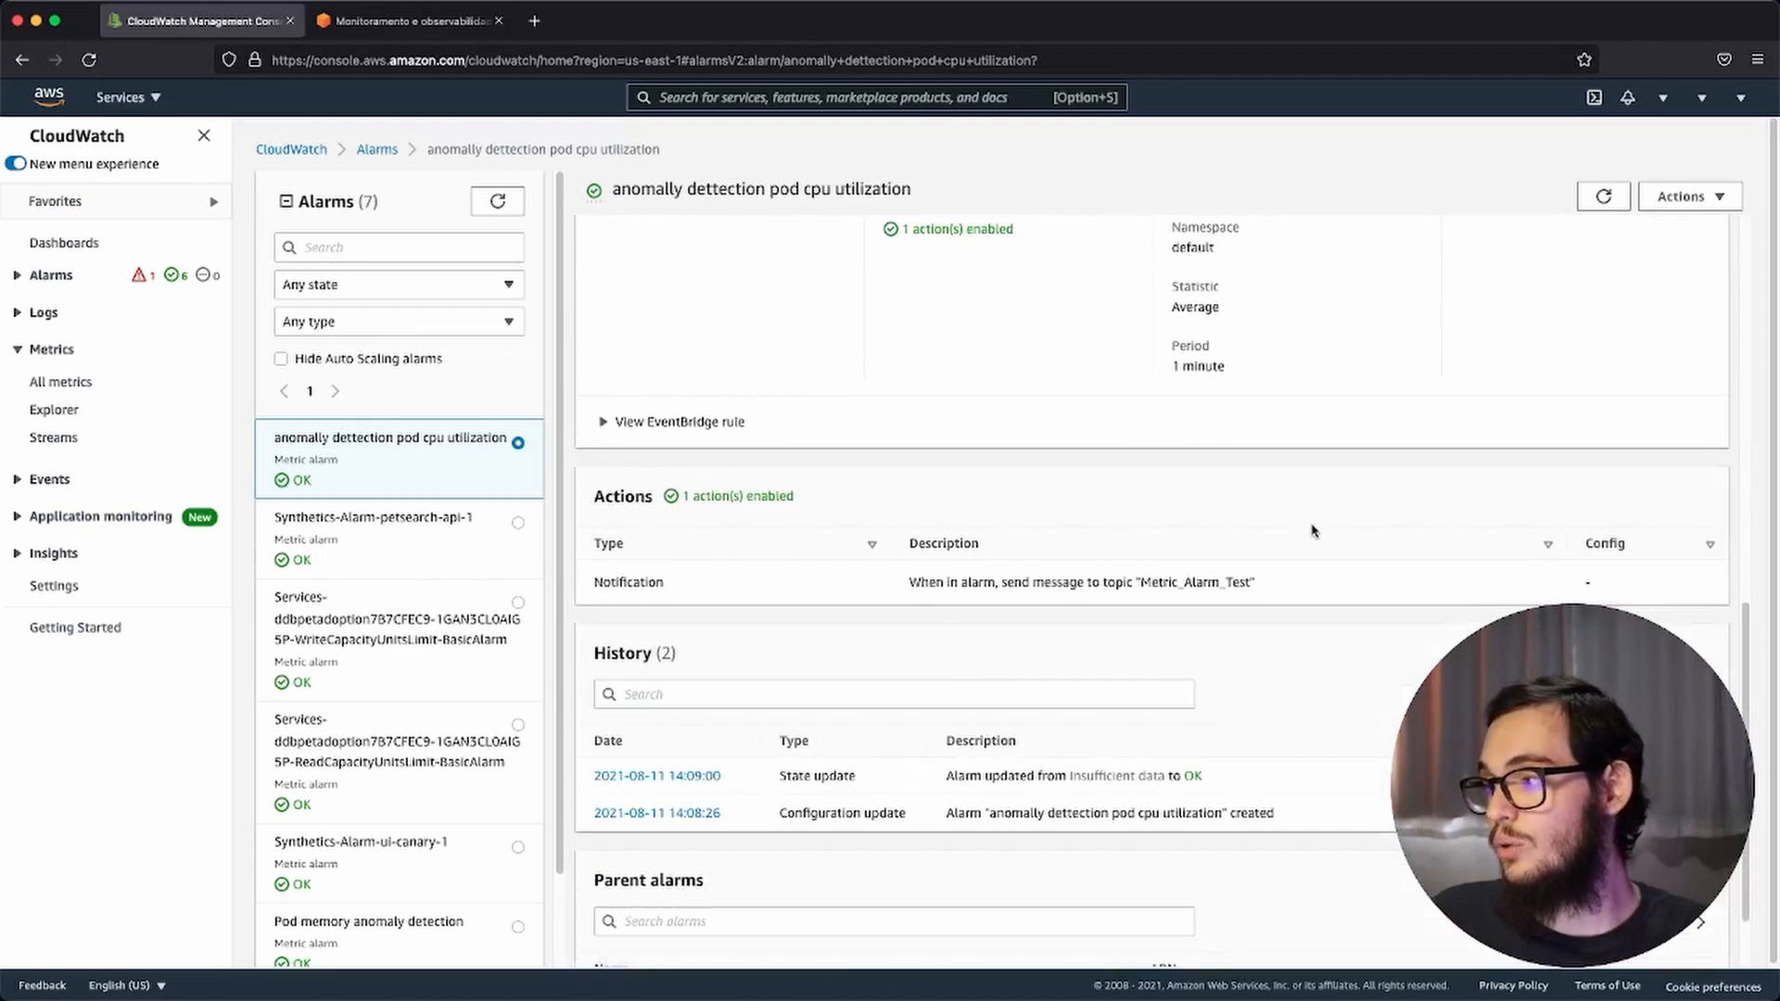
{"action": "scroll", "coordinate": [1008, 569], "scroll_direction": "down", "scroll_amount": 2}
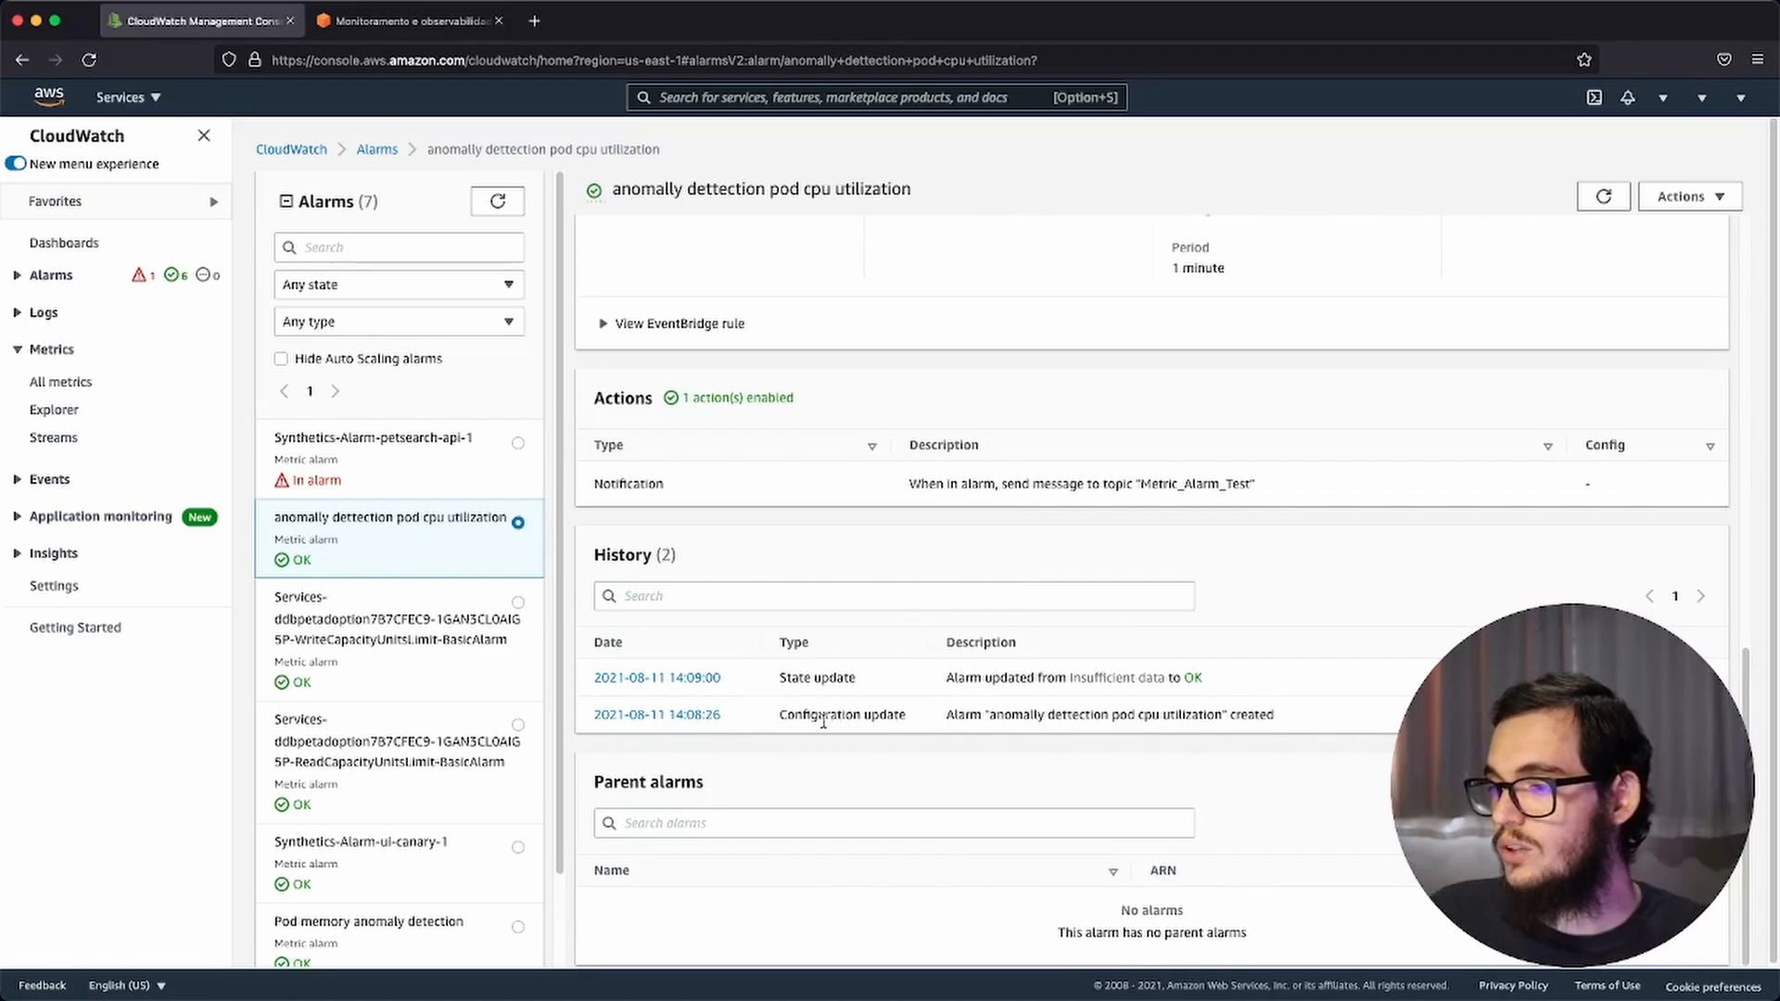
Step: Examine the state update entry in the alarm's history and return to the list of alarms
{"action": "left_click_drag", "start_coordinate": [789, 679], "coordinate": [1132, 678]}
{"action": "left_click", "coordinate": [951, 681]}
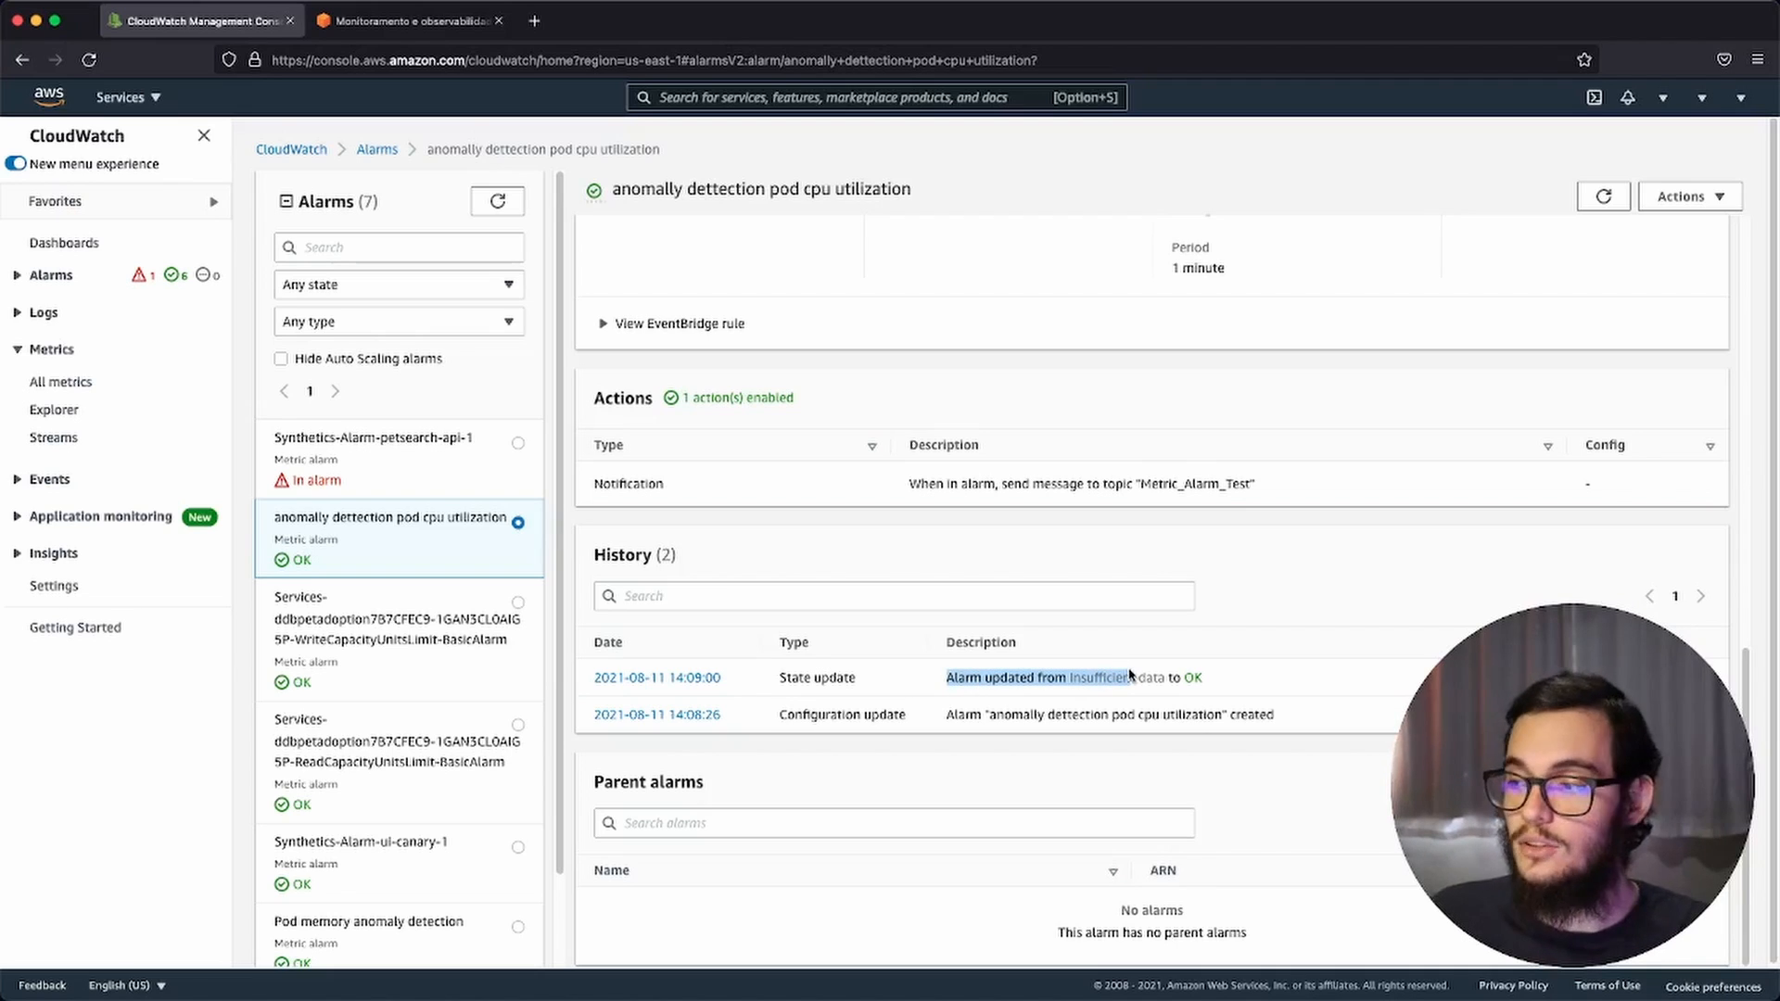
{"action": "left_click_drag", "start_coordinate": [1201, 677], "coordinate": [1122, 676]}
{"action": "scroll", "coordinate": [1123, 677], "scroll_direction": "down", "scroll_amount": 1}
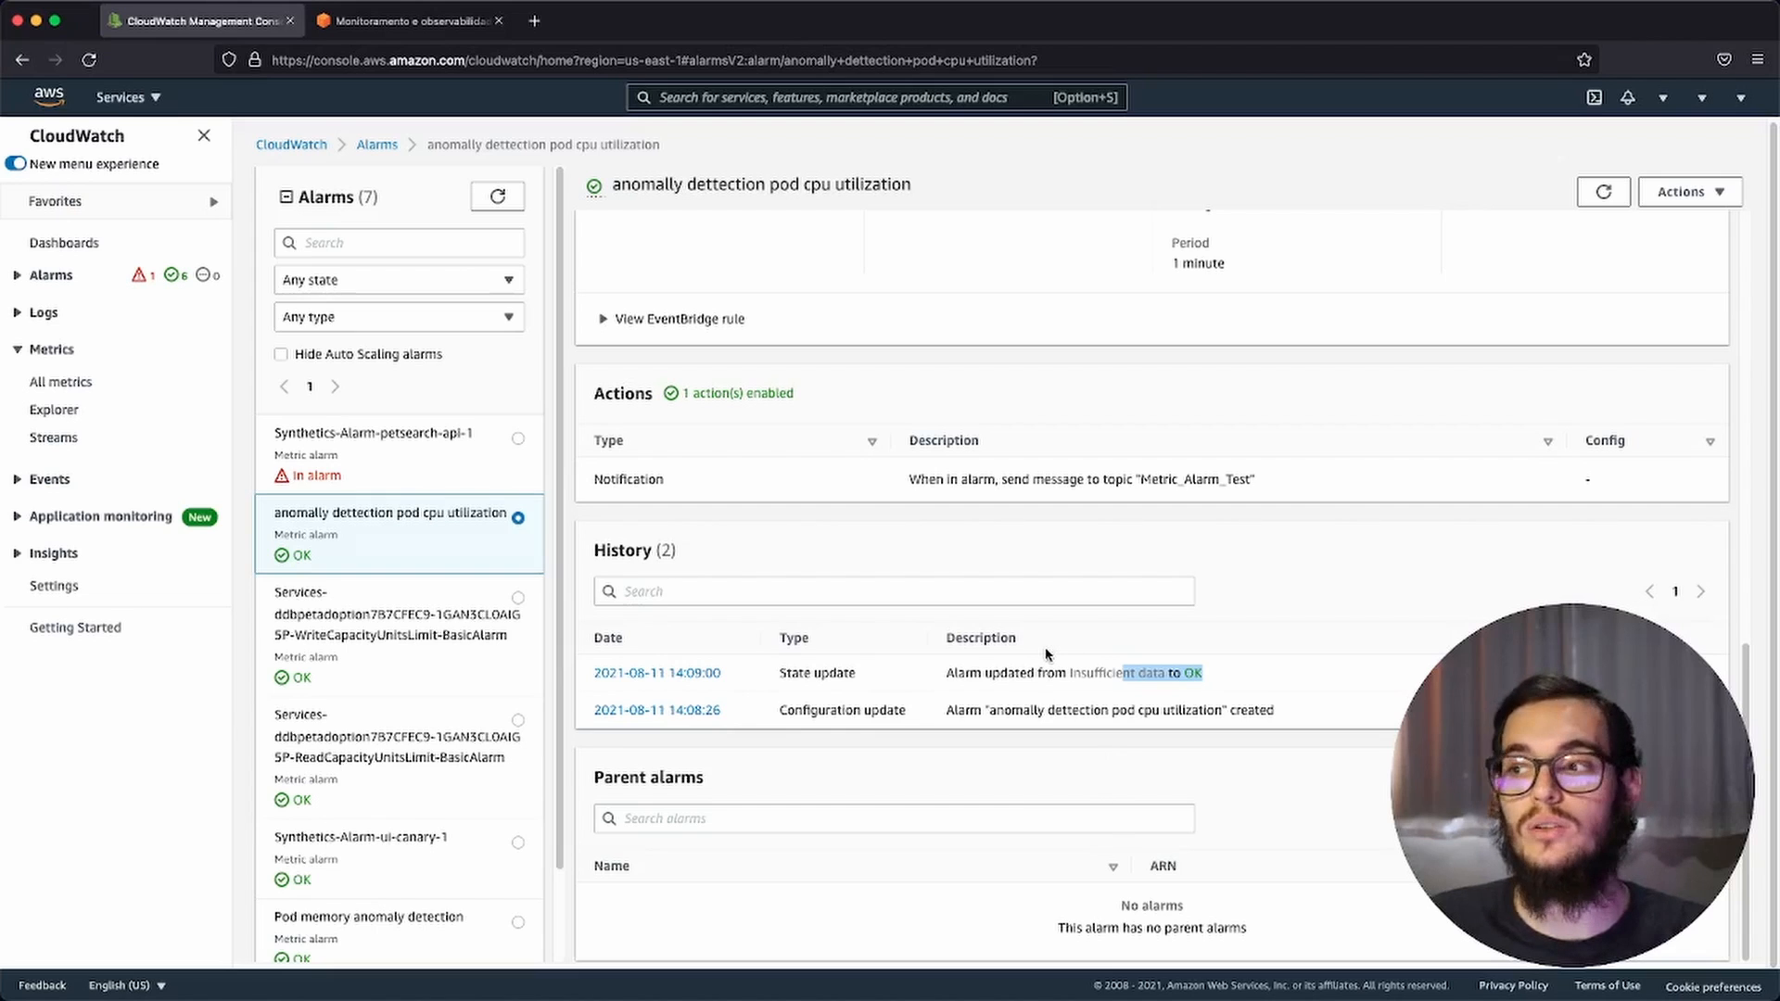
{"action": "scroll", "coordinate": [1105, 646], "scroll_direction": "up", "scroll_amount": 8}
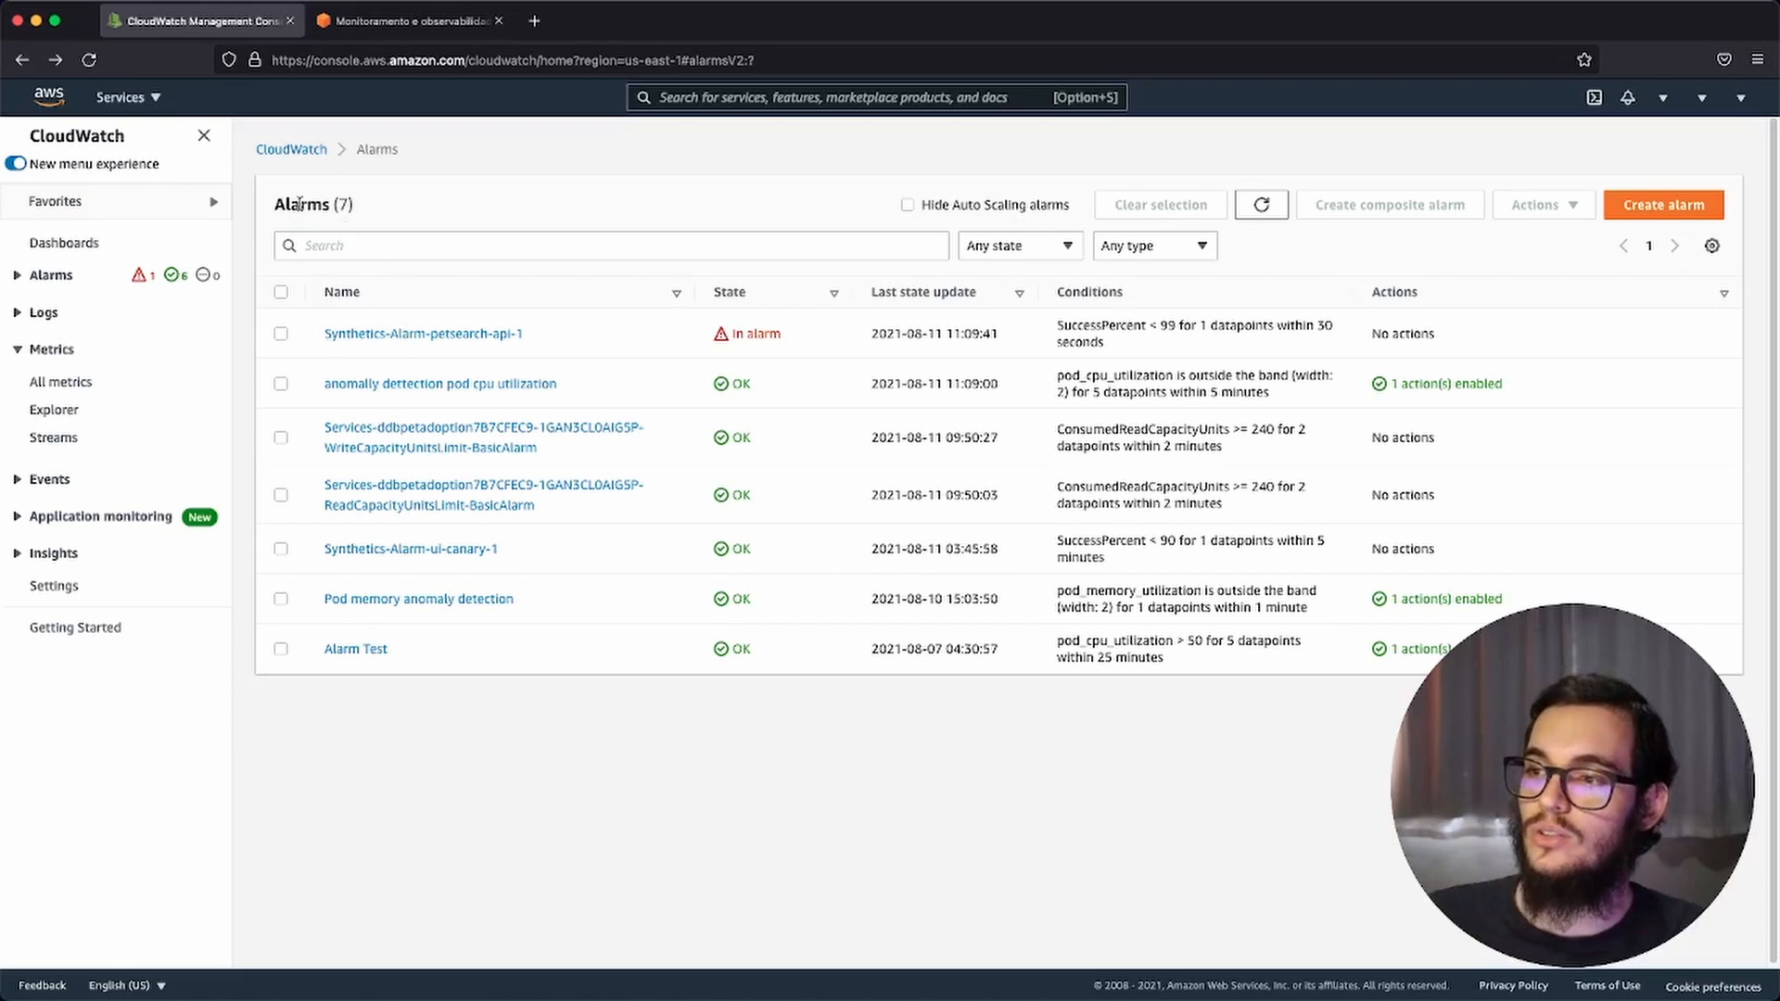
Step: Start creating a composite alarm with only the "anomally dettection pod cpu utilization" alarm selected
{"action": "left_click", "coordinate": [279, 388]}
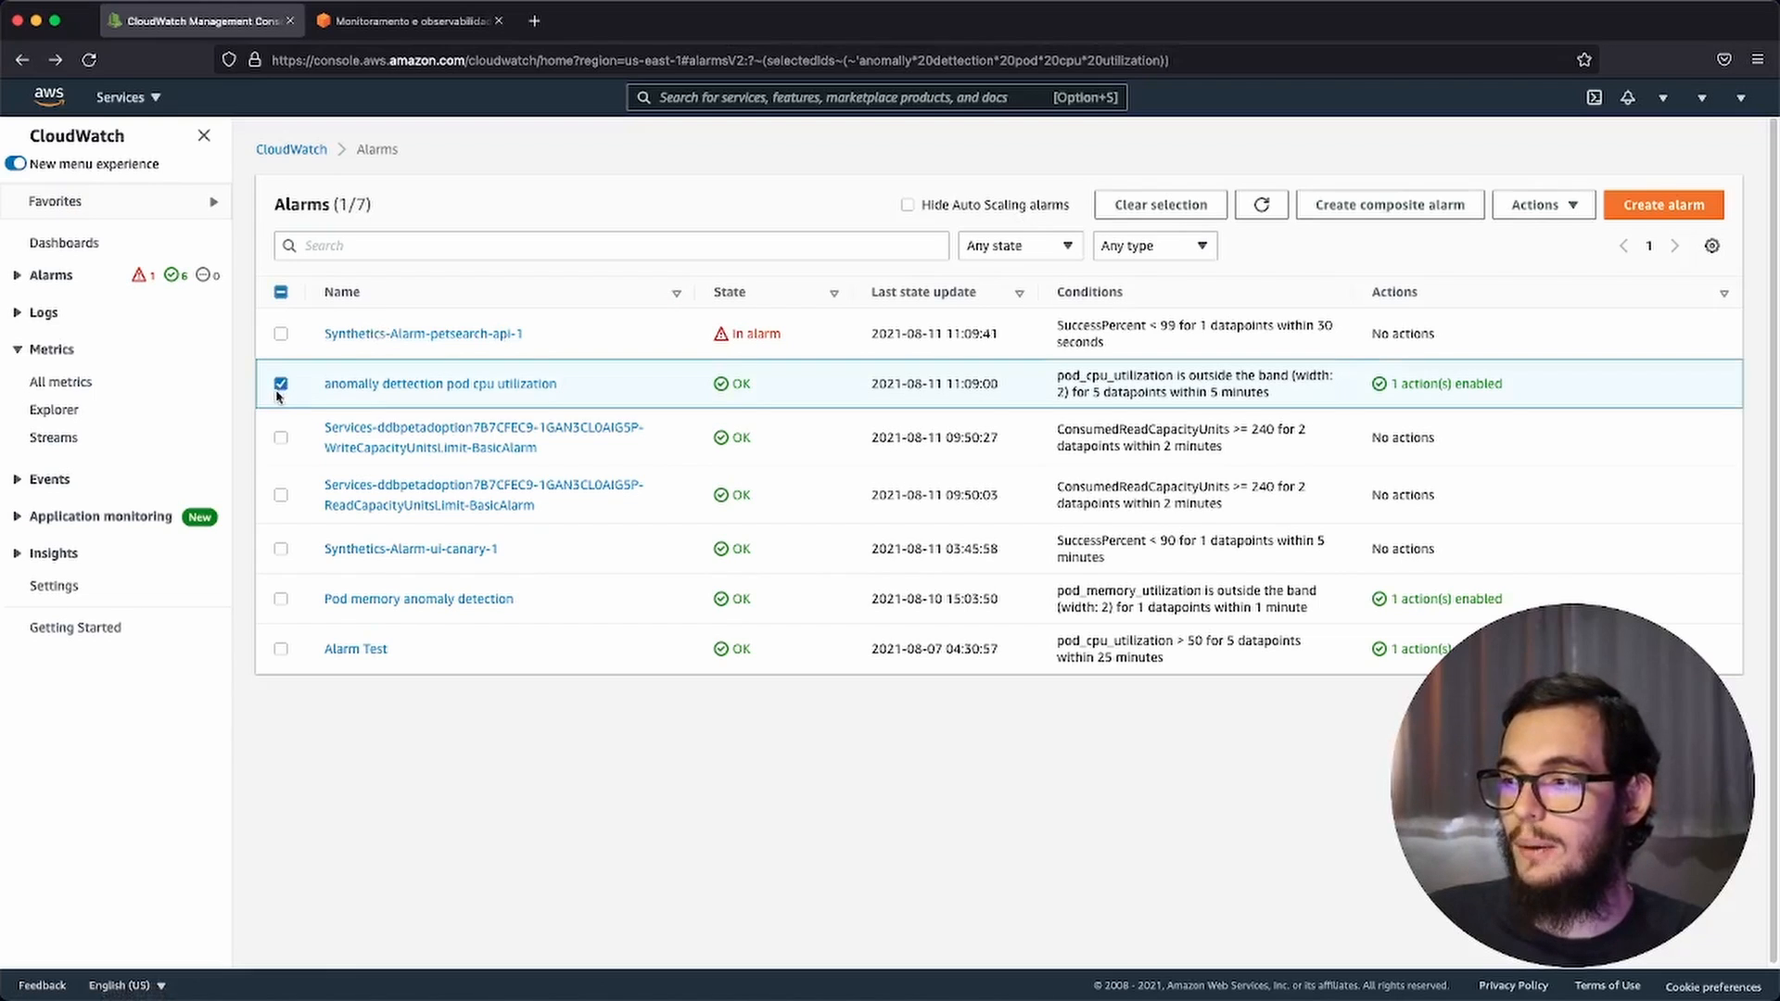
{"action": "left_click", "coordinate": [280, 438]}
{"action": "left_click", "coordinate": [280, 437]}
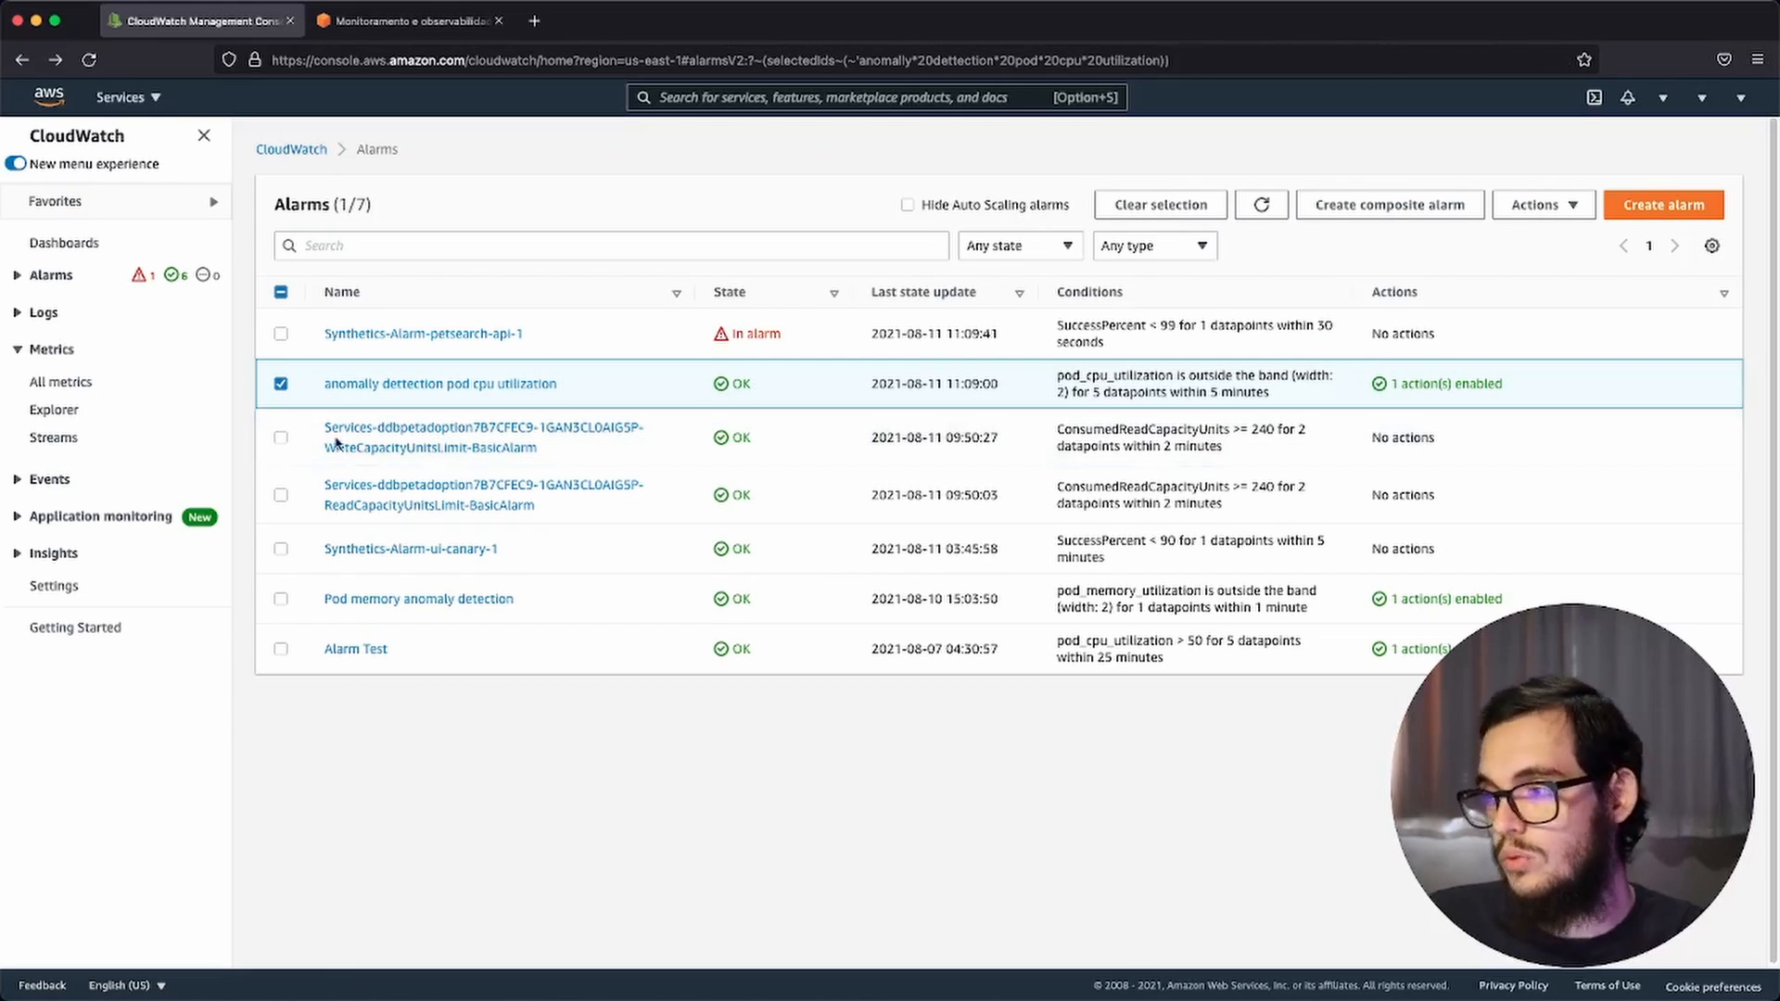
{"action": "left_click", "coordinate": [1386, 215]}
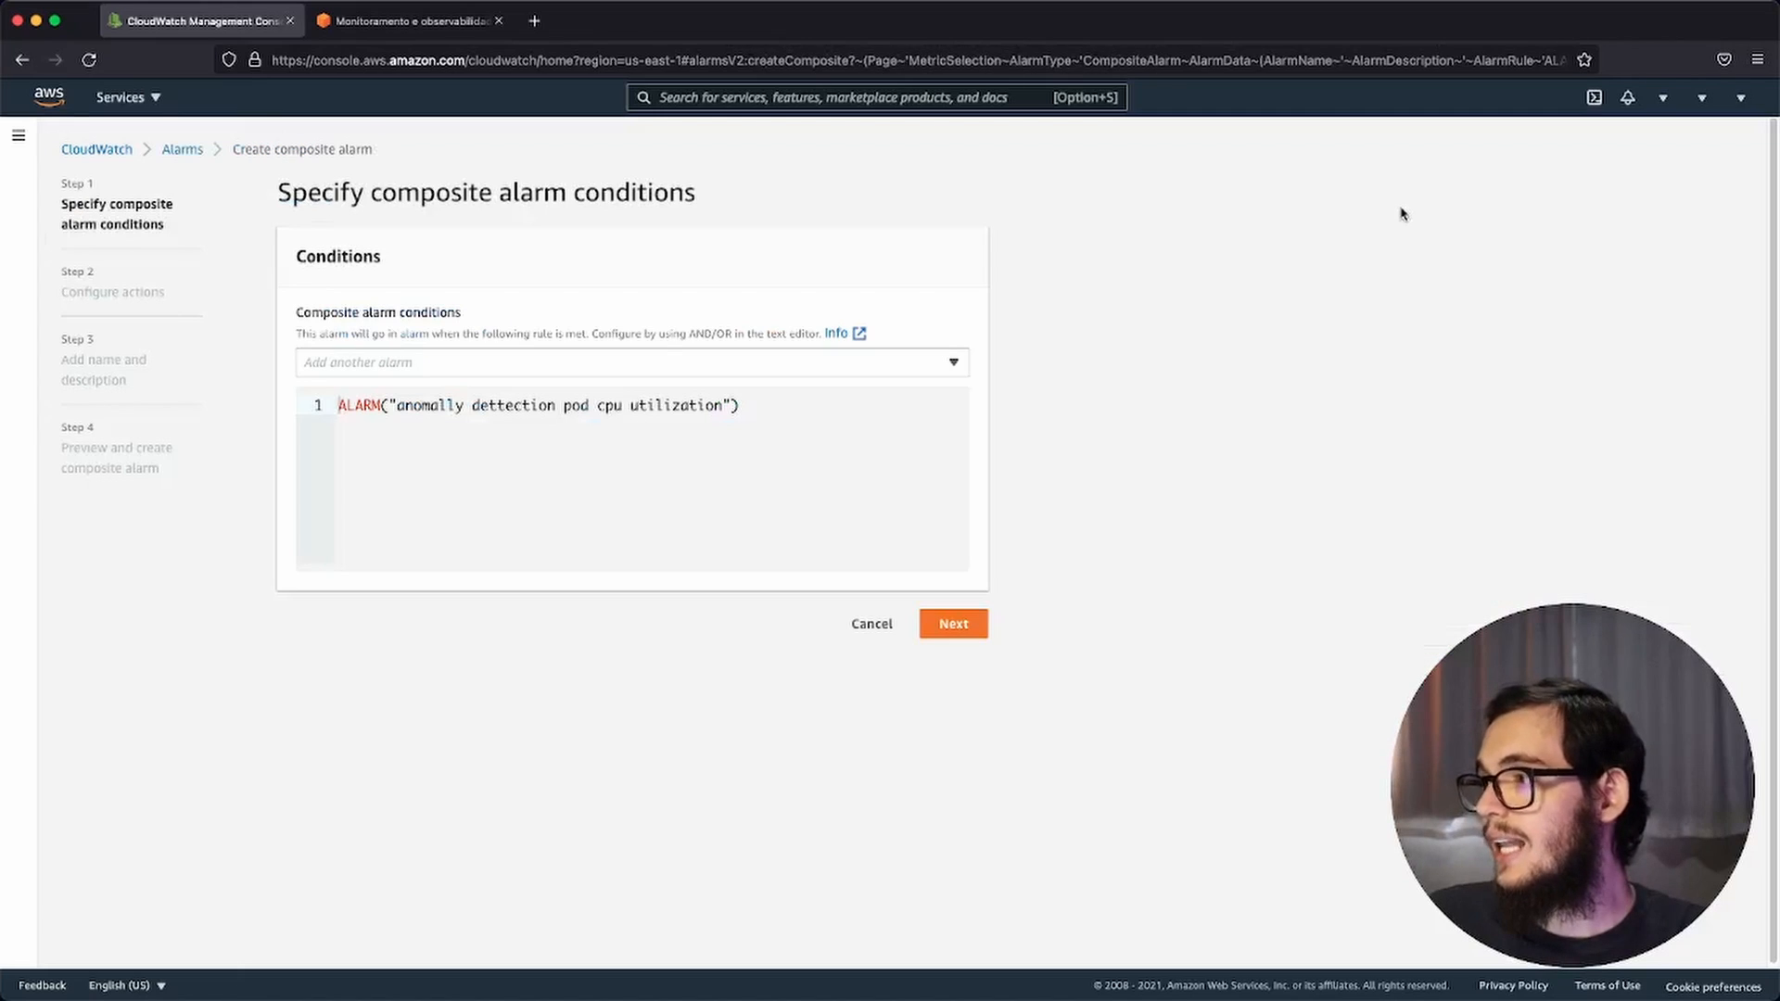
Step: Examine the composite alarm's condition expression and its action configuration page, and return to the conditions
{"action": "left_click", "coordinate": [603, 436]}
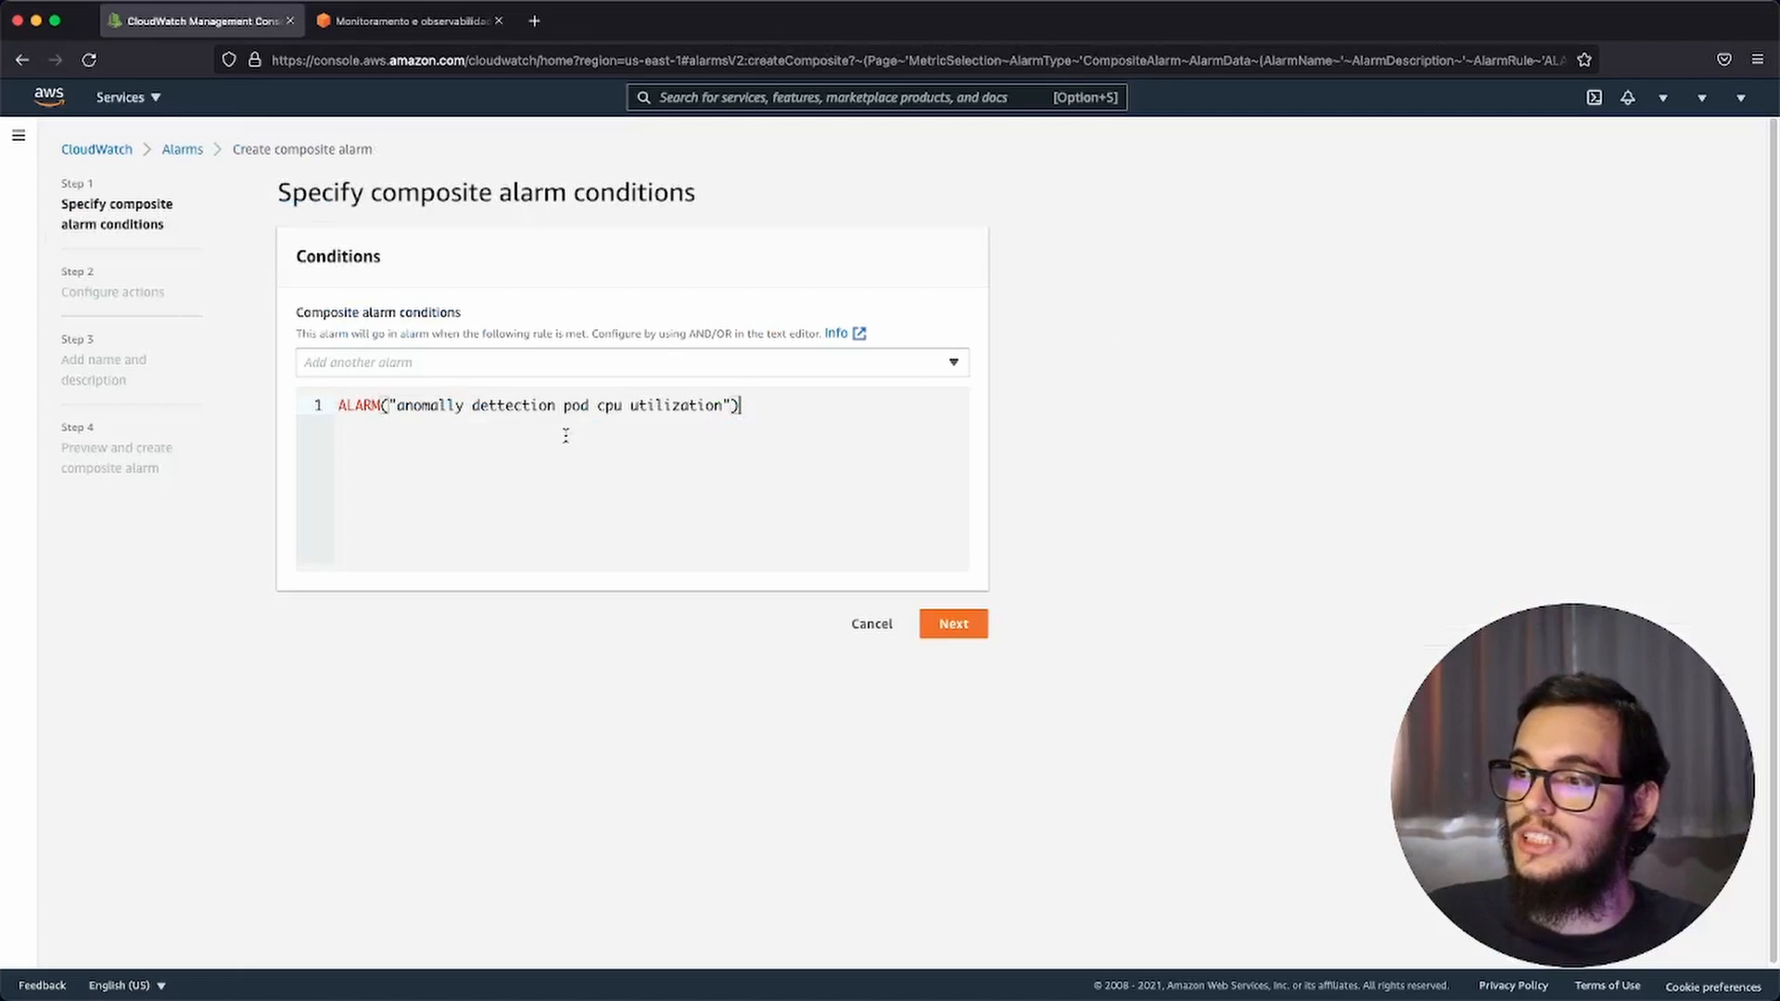
{"action": "double_click", "coordinate": [360, 405]}
{"action": "left_click_drag", "start_coordinate": [413, 408], "coordinate": [558, 429]}
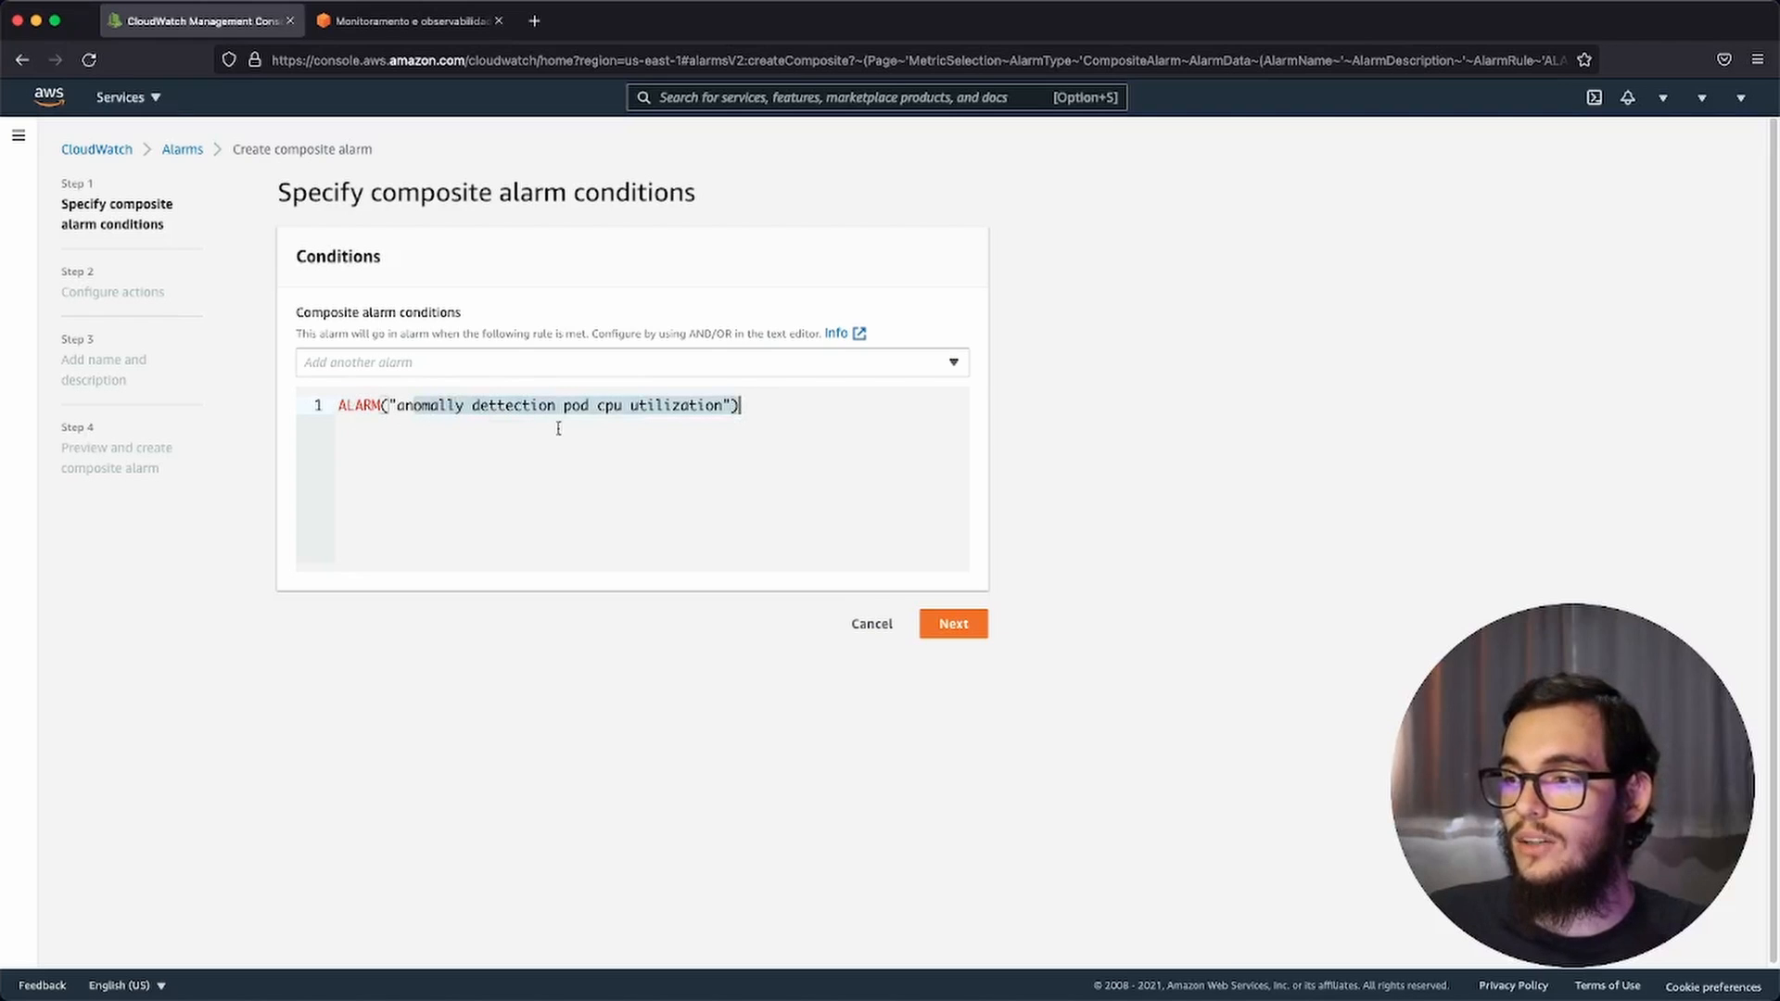
{"action": "left_click", "coordinate": [636, 428]}
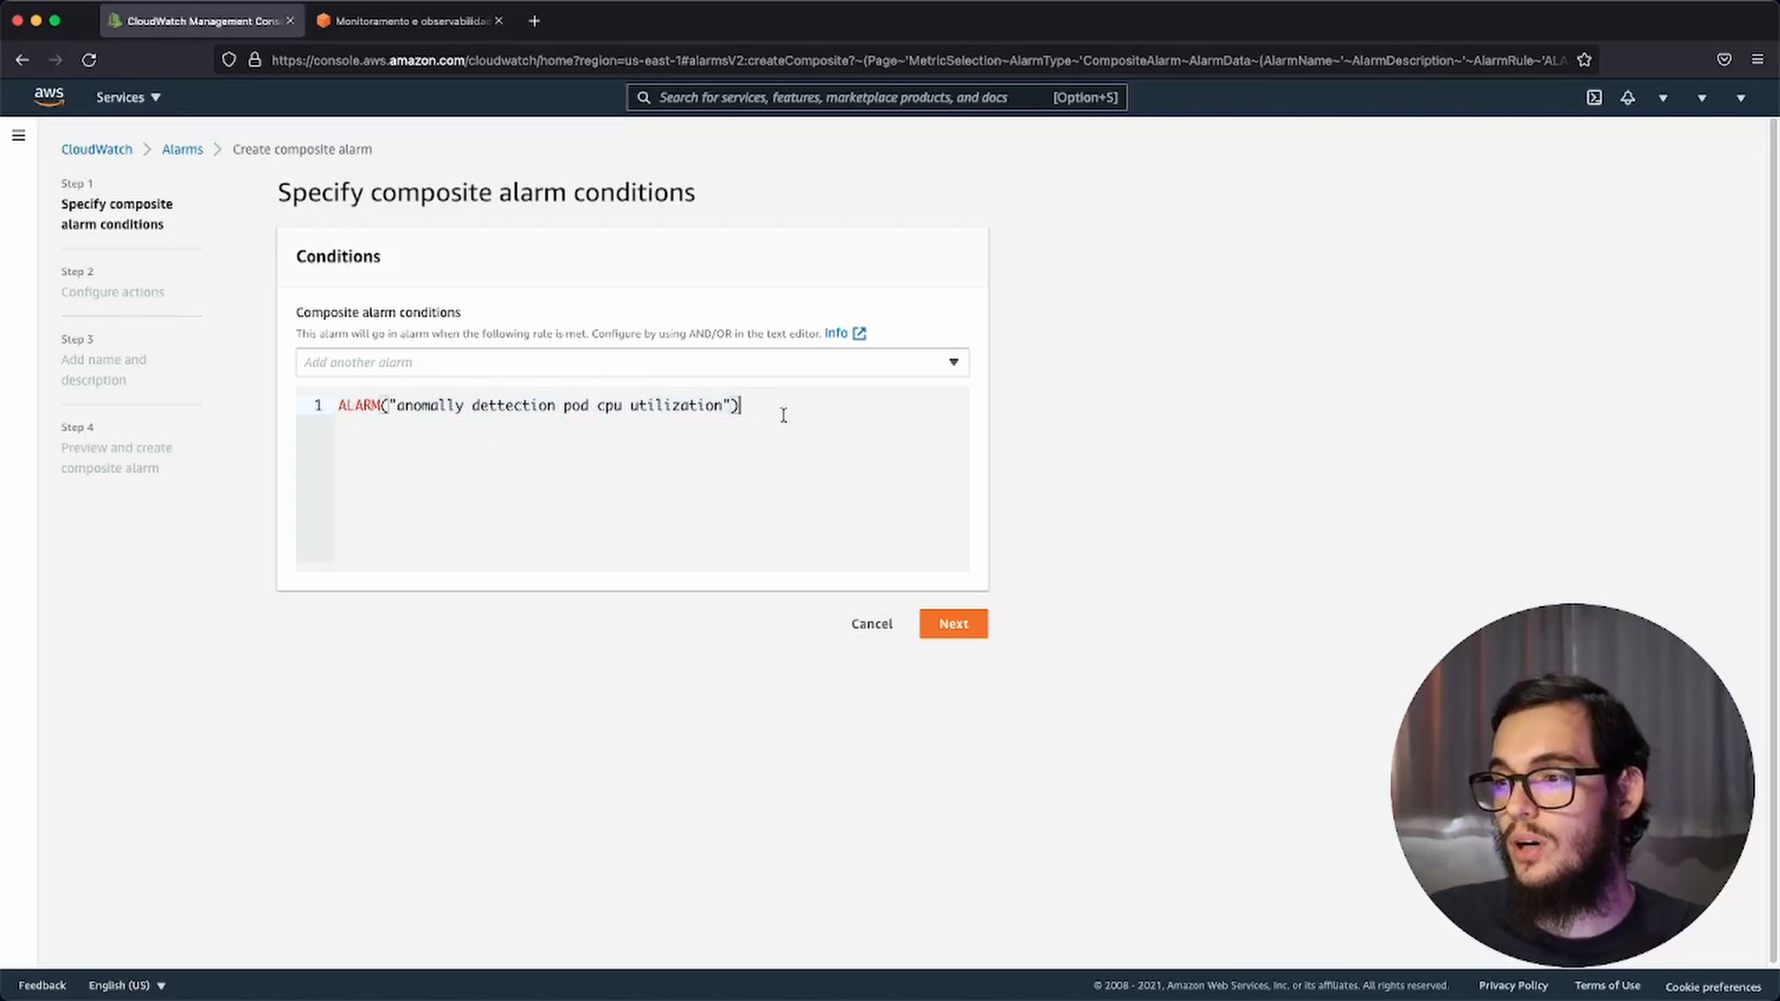
{"action": "left_click", "coordinate": [949, 623]}
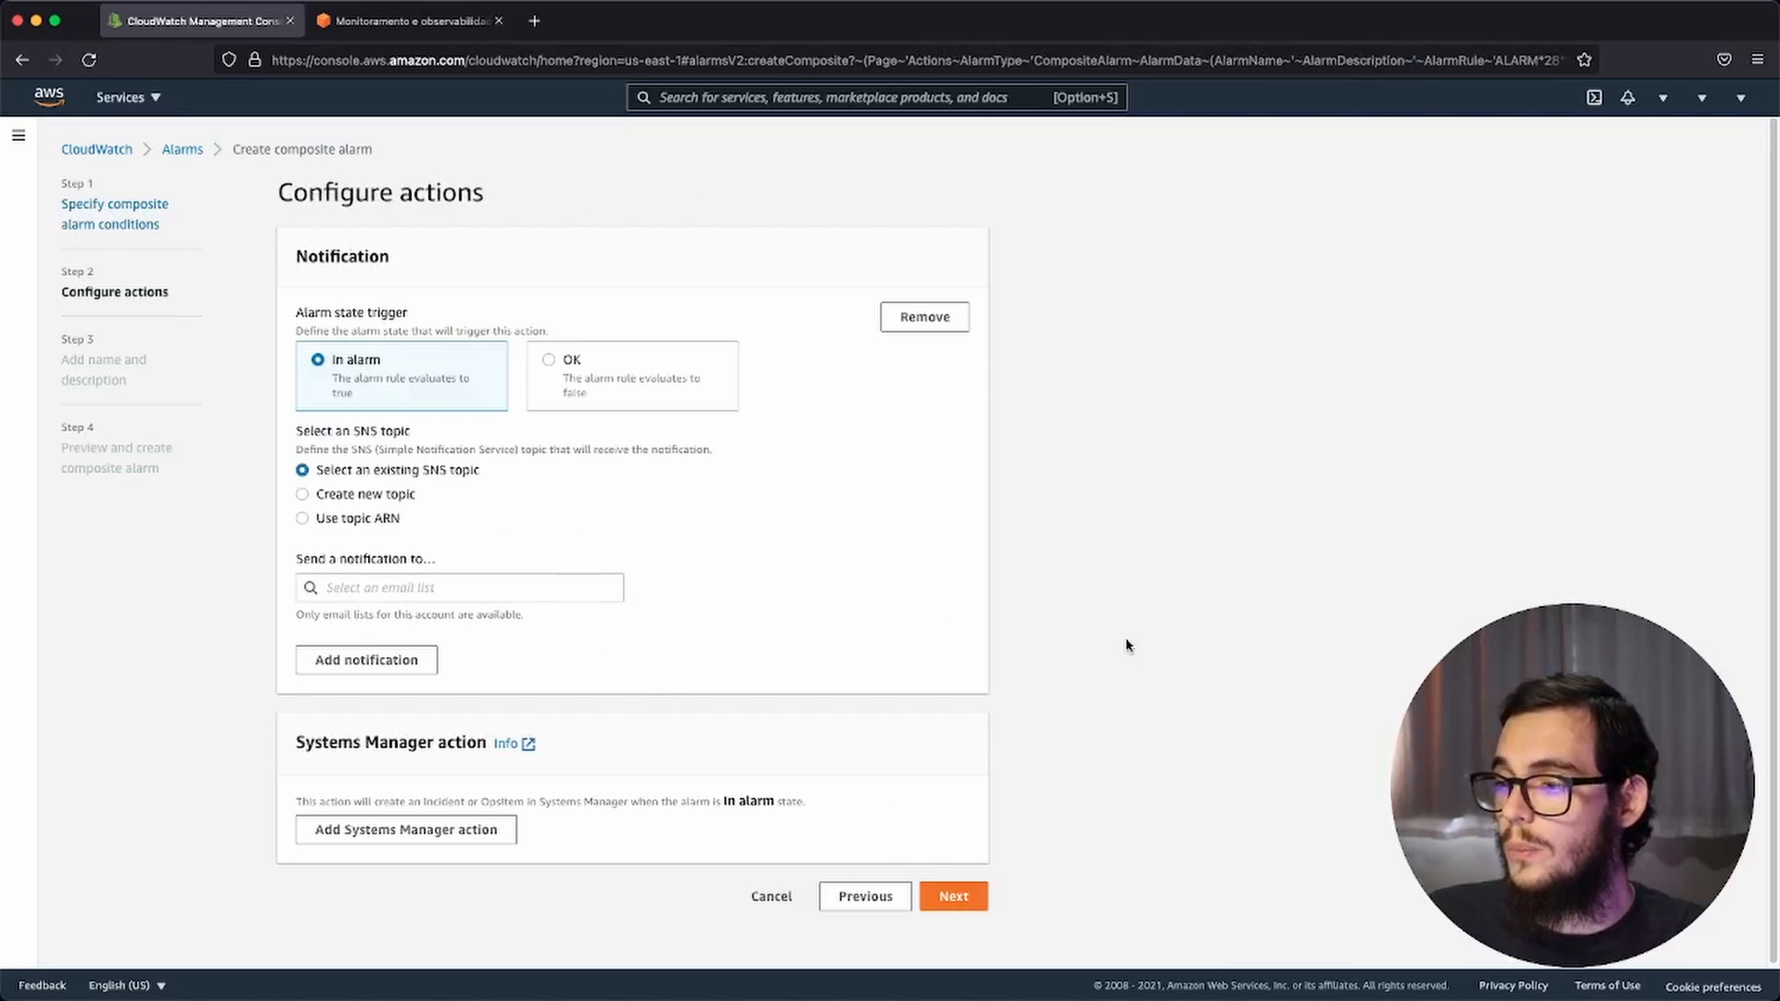
{"action": "left_click", "coordinate": [881, 895]}
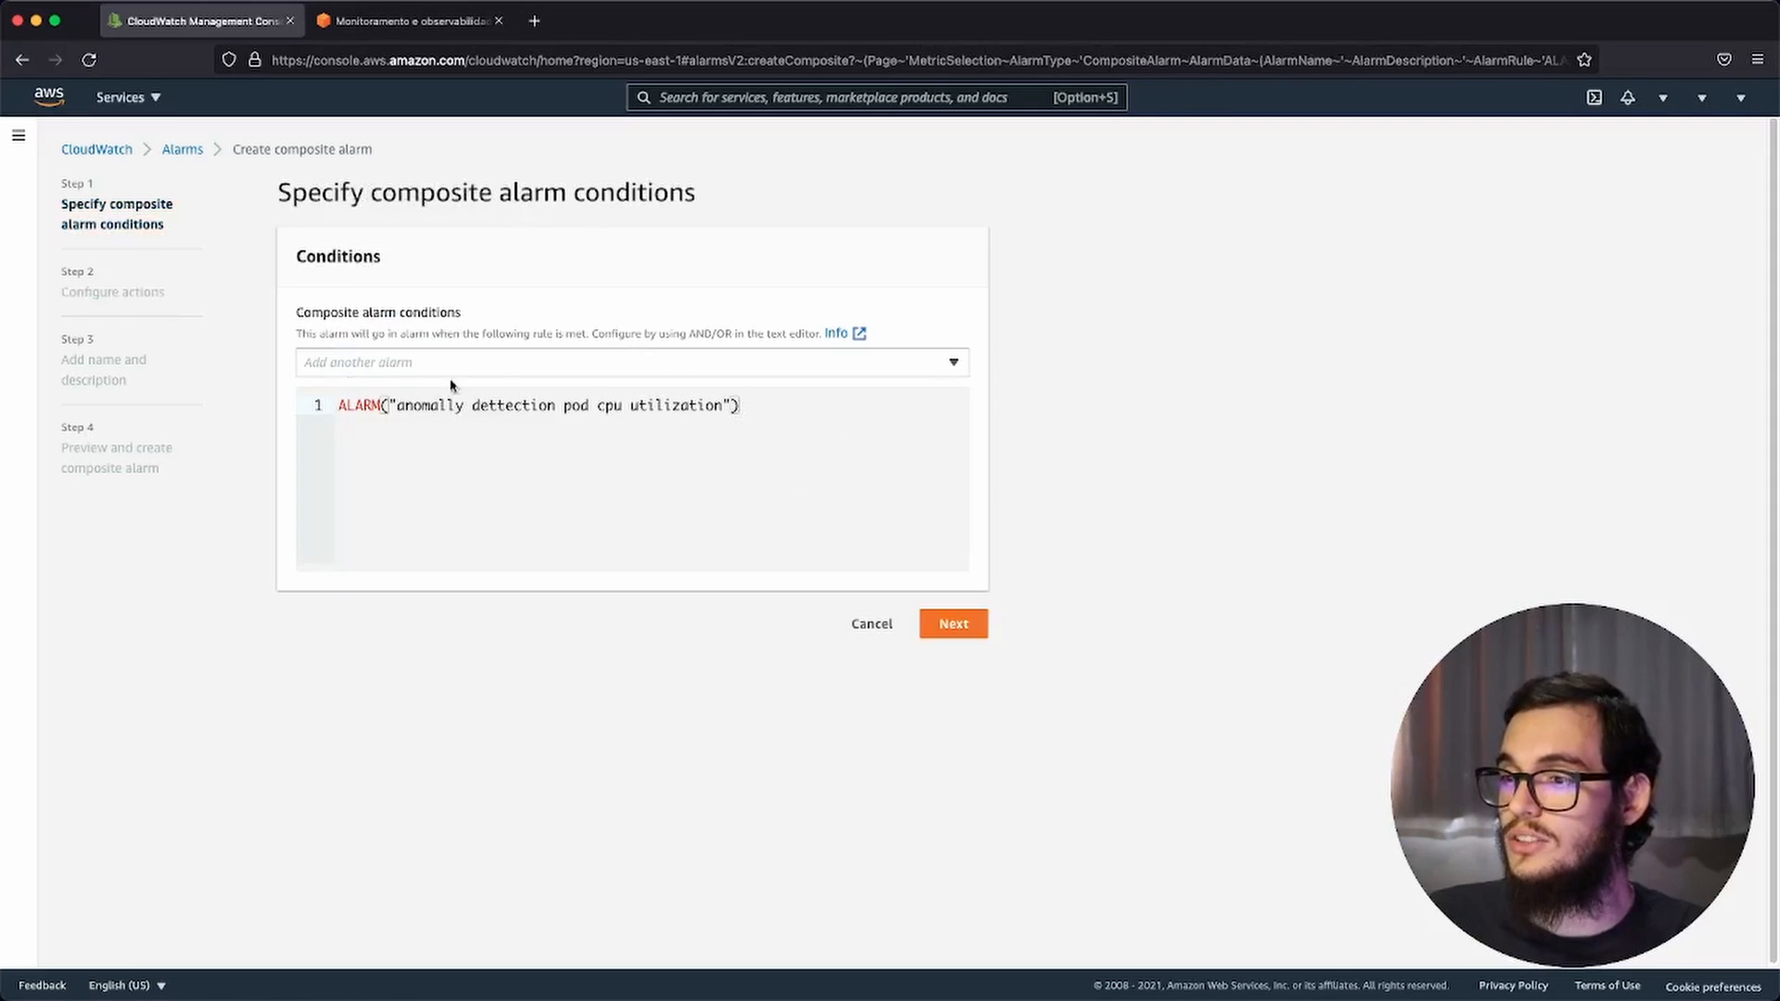
Step: Add the "Alarm Test" metric alarm to the composite alarm conditions
{"action": "left_click", "coordinate": [487, 369]}
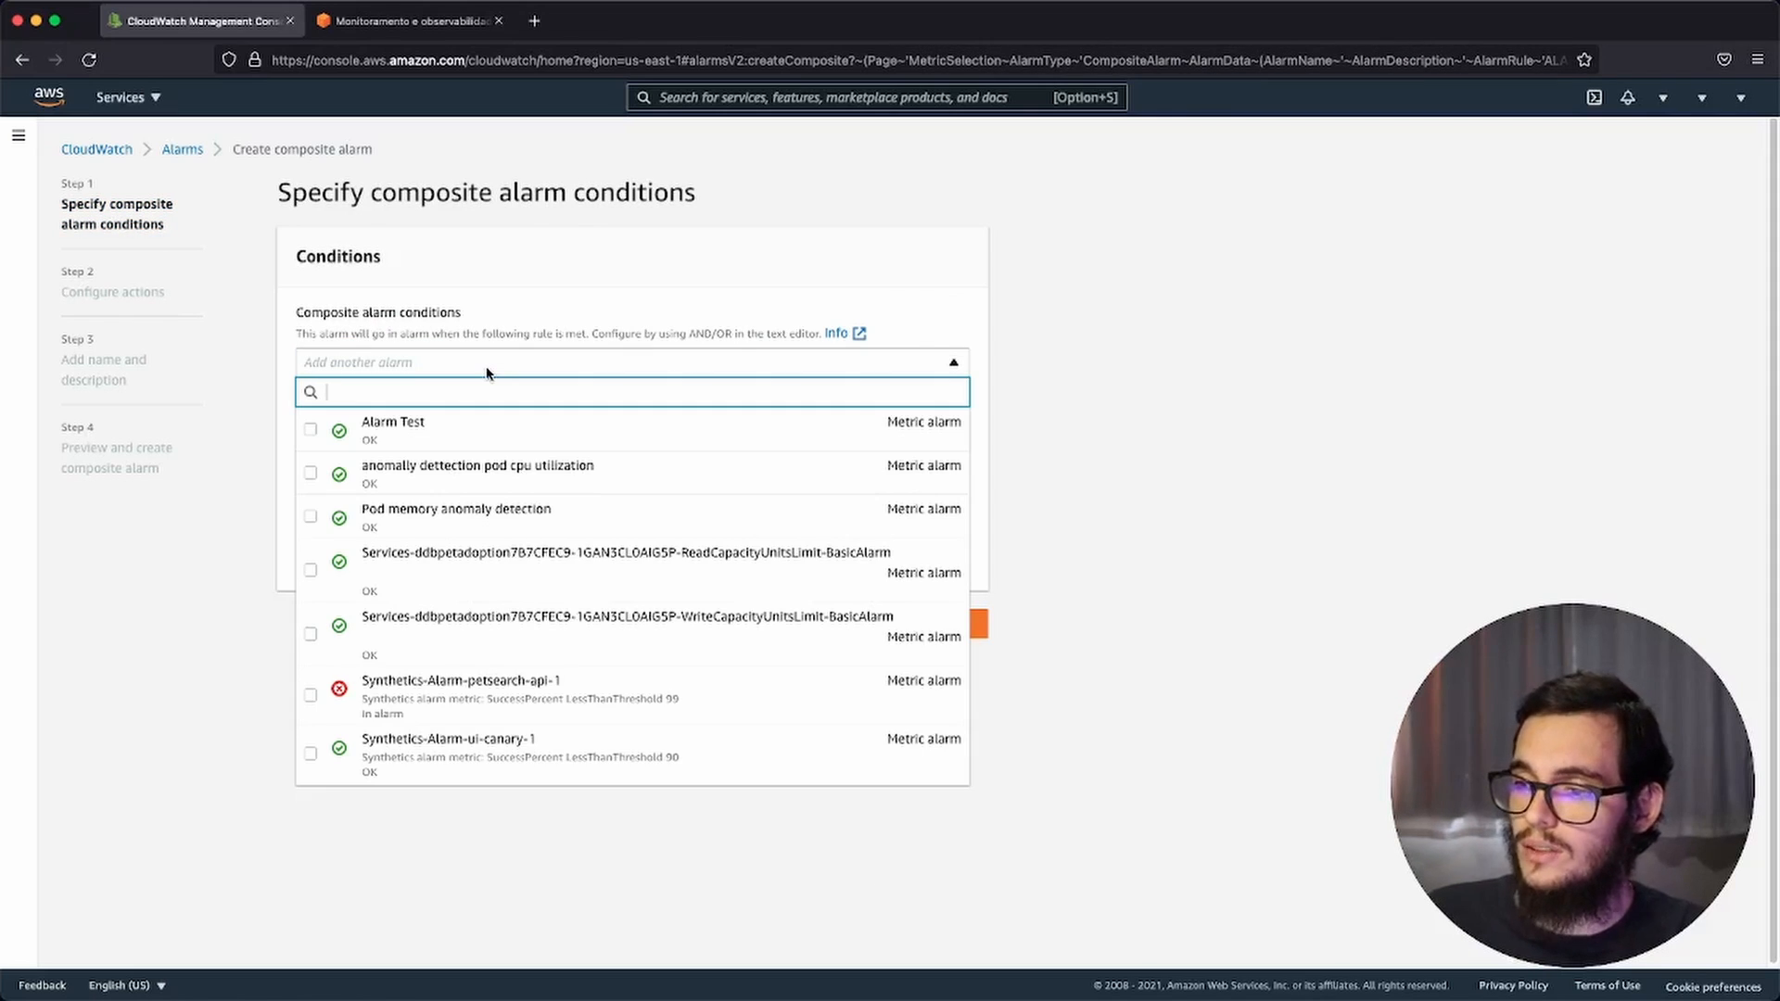
{"action": "left_click", "coordinate": [434, 431]}
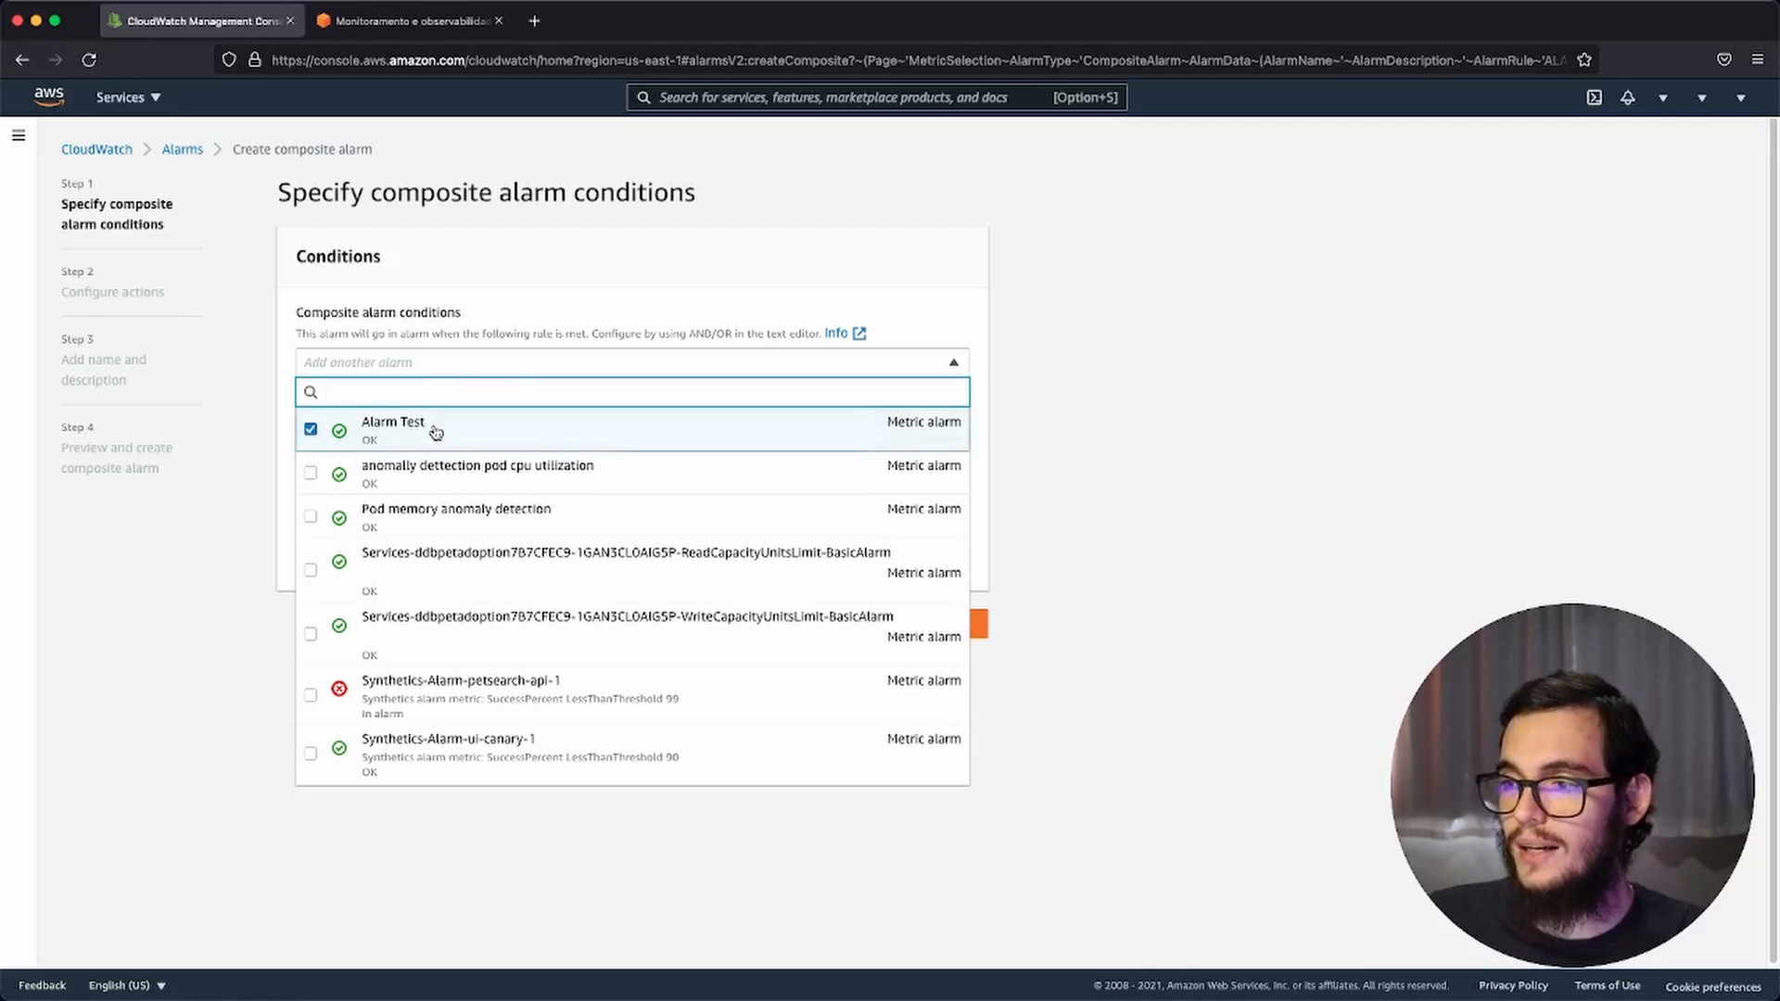
{"action": "left_click", "coordinate": [576, 472]}
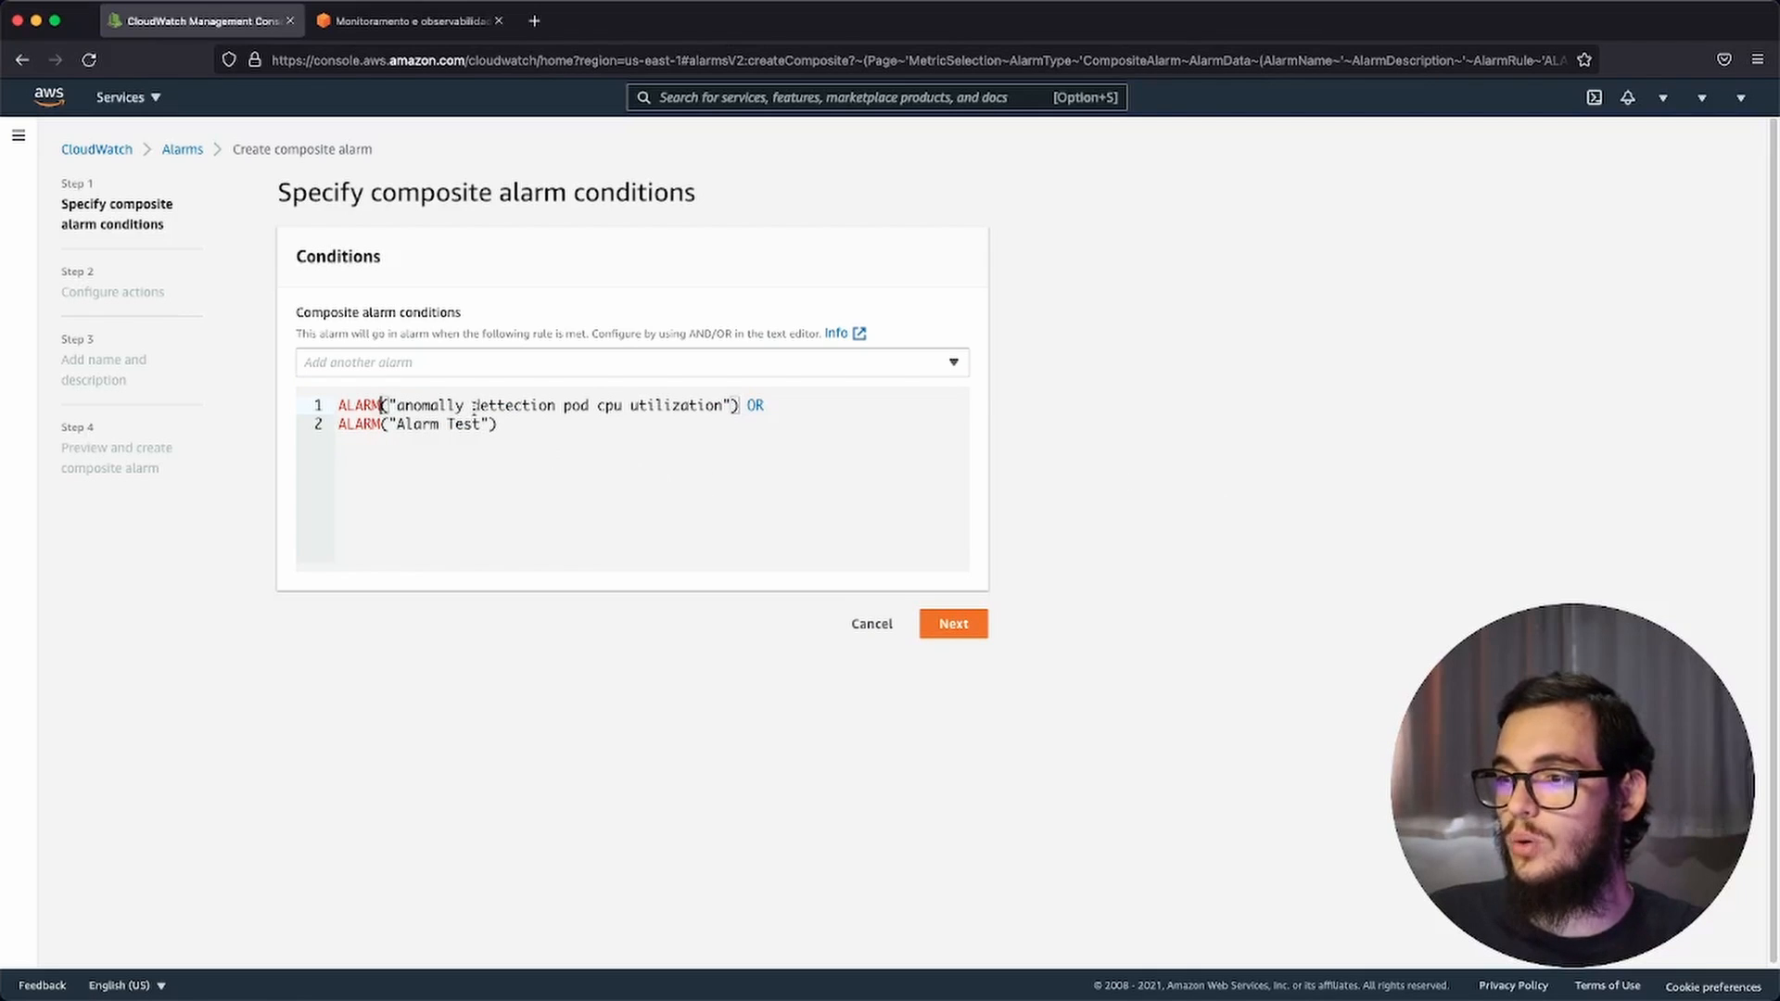
Step: Combine the two alarm conditions with AND, and leave the composite alarm creation, discarding the changes
{"action": "left_click", "coordinate": [783, 410]}
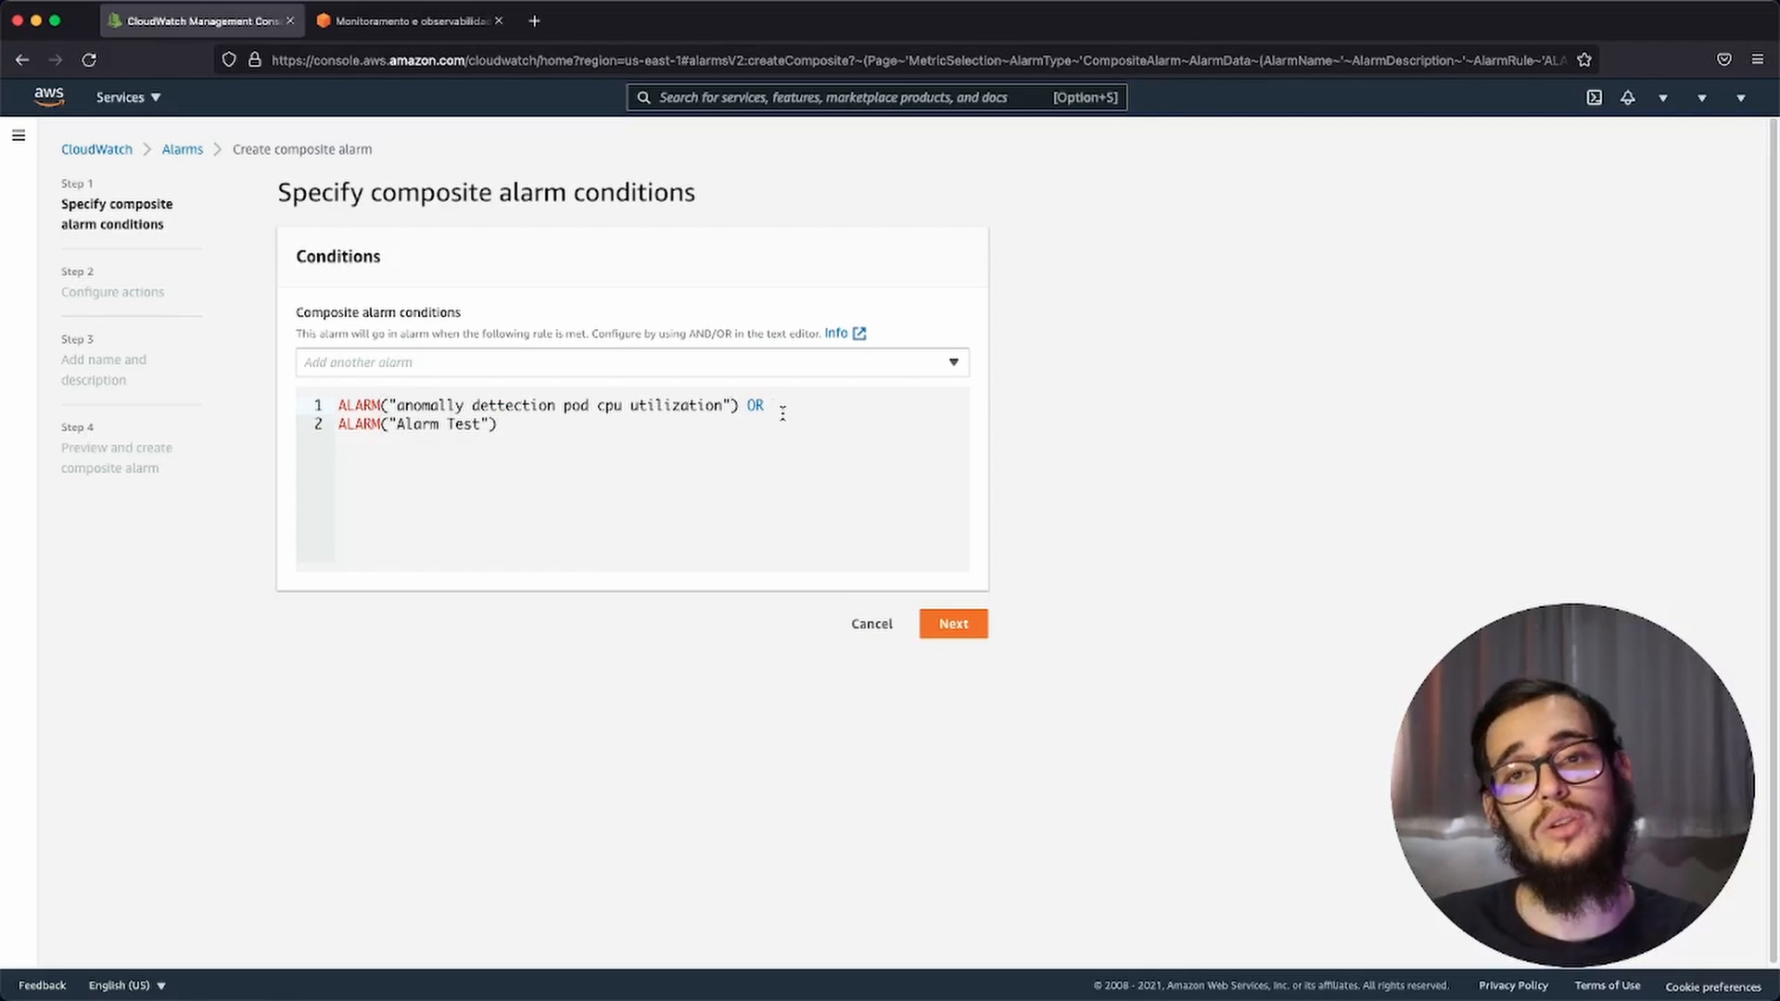
{"action": "key", "text": "BackSpace"}
{"action": "key", "text": "BackSpace"}
{"action": "key", "text": "BackSpace"}
{"action": "type", "text": "A"}
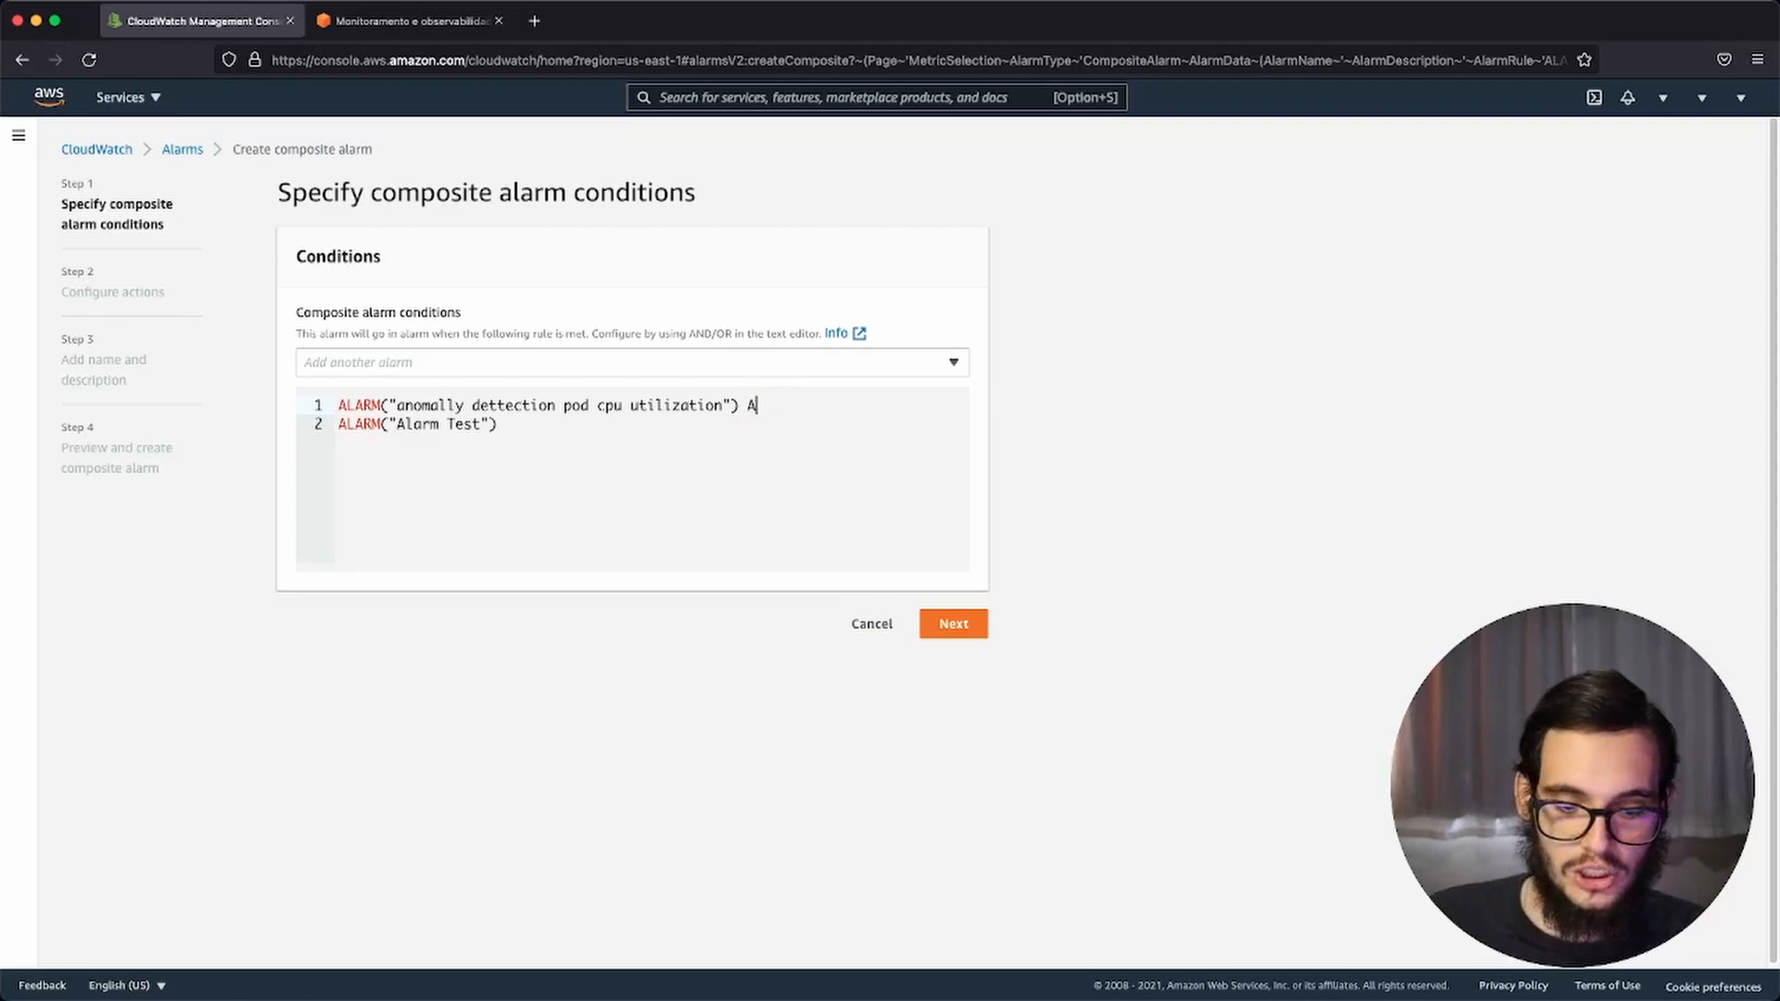
{"action": "type", "text": "ND"}
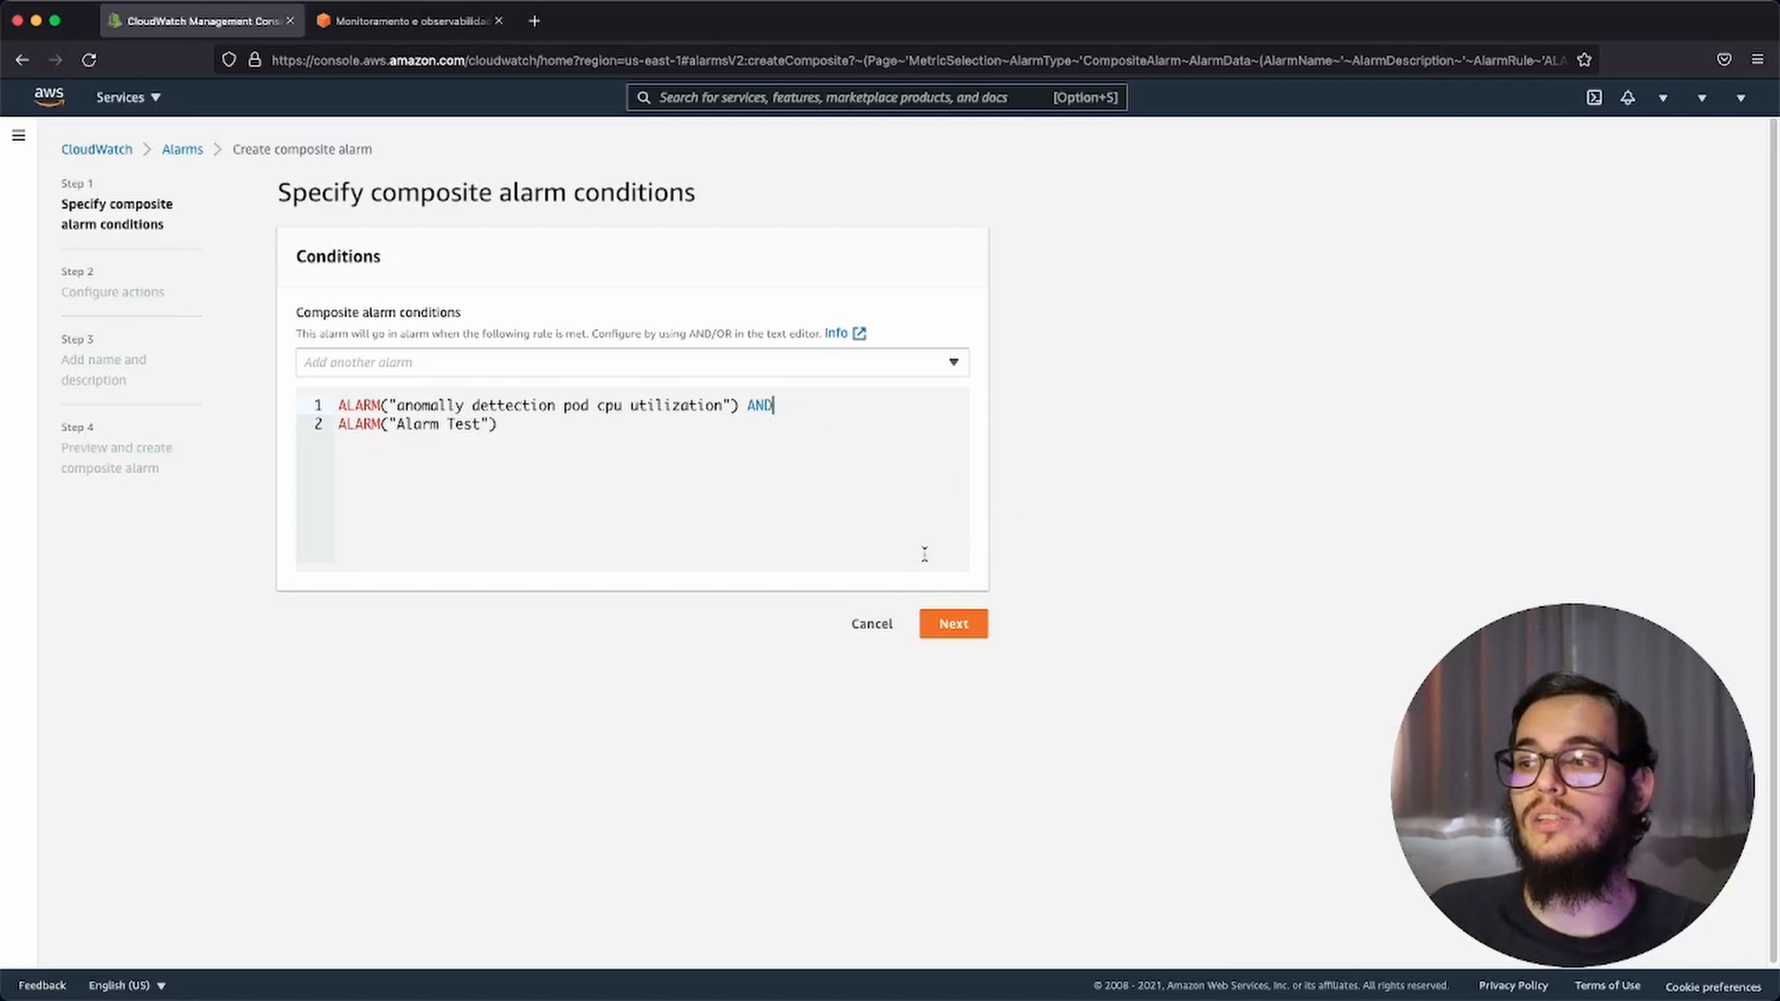
{"action": "left_click", "coordinate": [873, 619]}
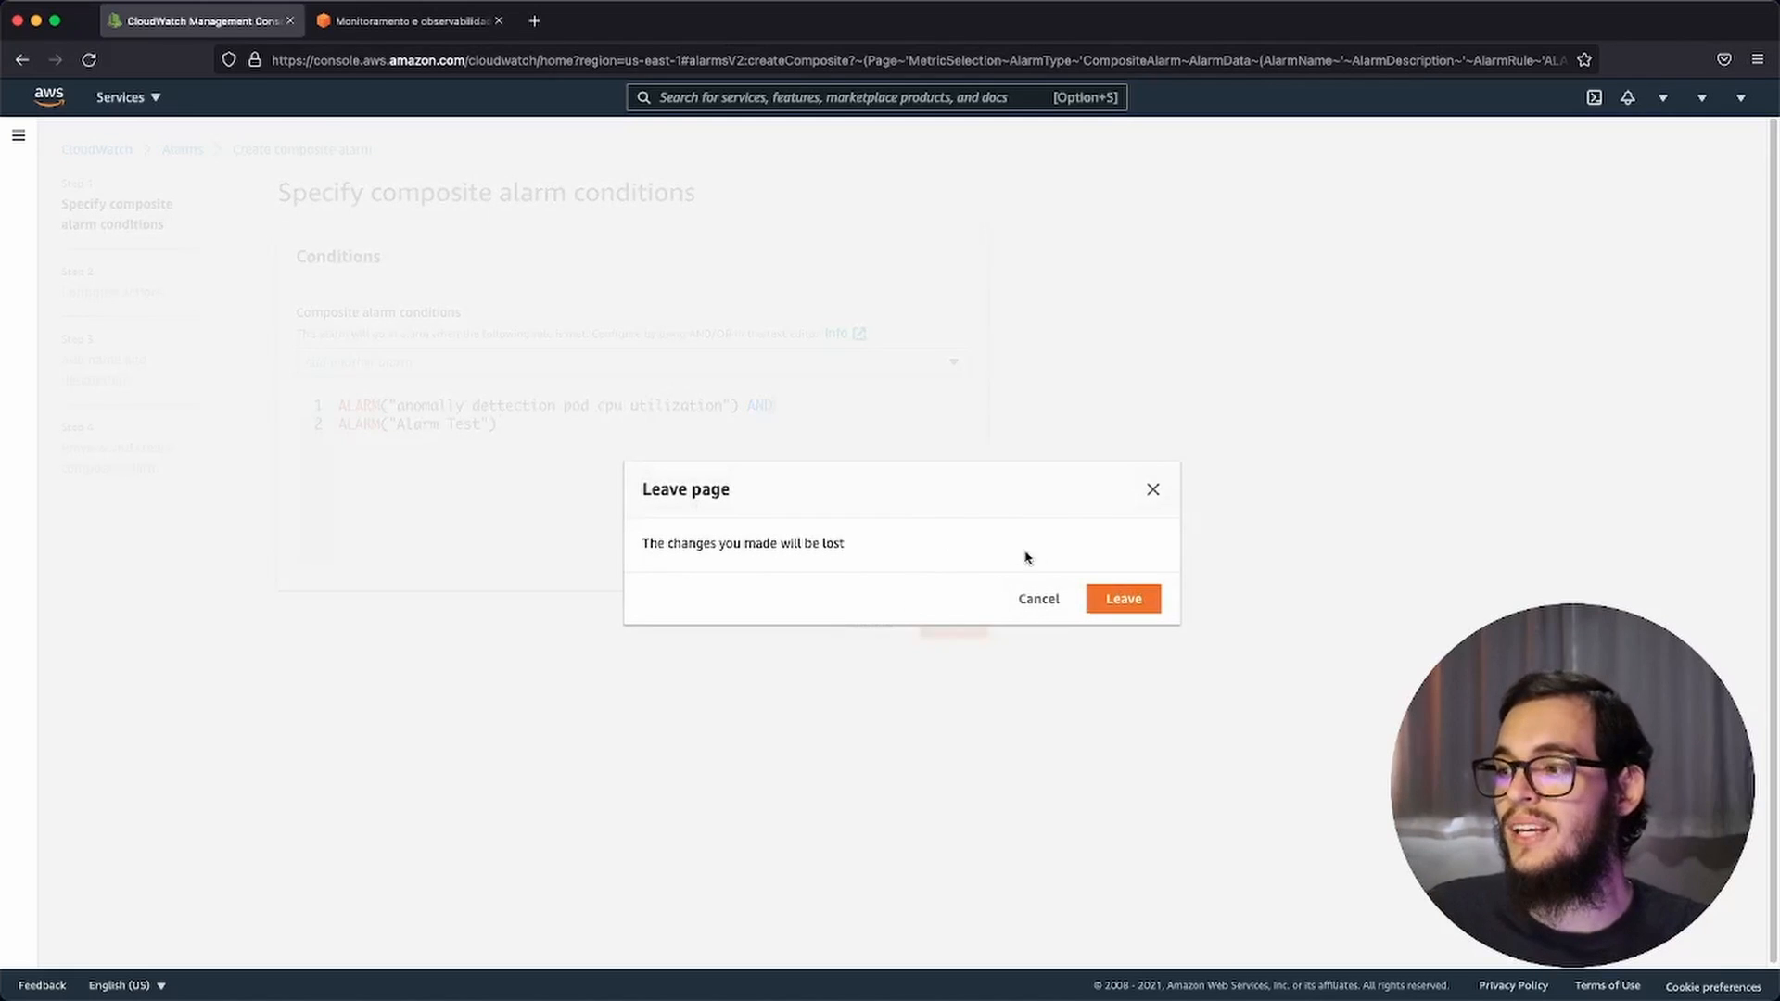
{"action": "left_click", "coordinate": [1128, 598]}
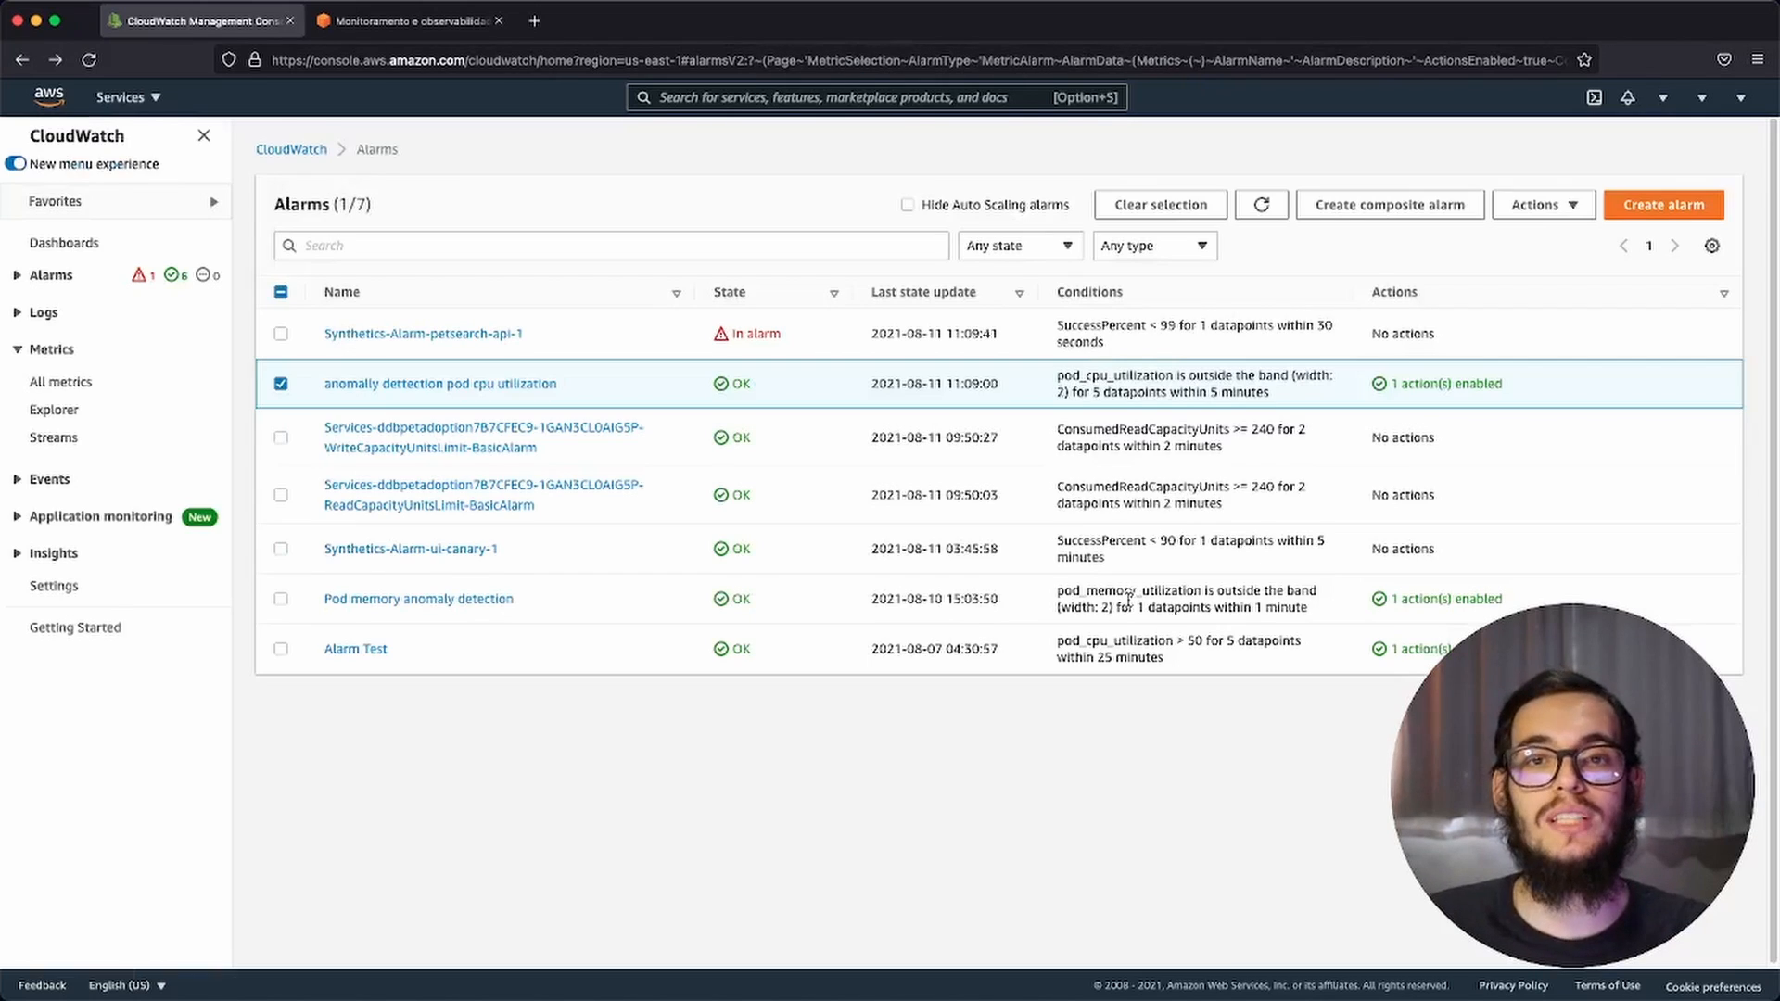